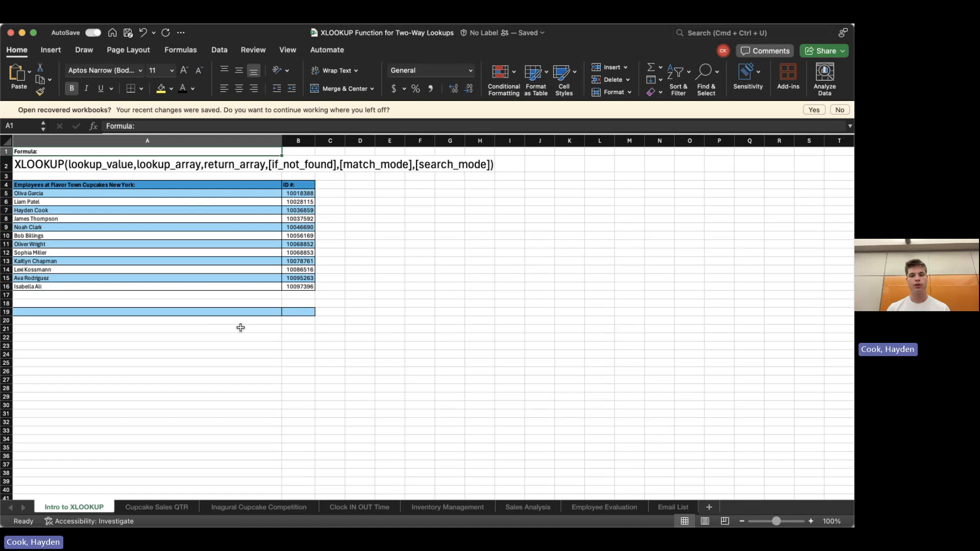
Step: Choose an employee's name in cell A19 and start an XLOOKUP formula in B19 with A19 as the lookup value
click(241, 312)
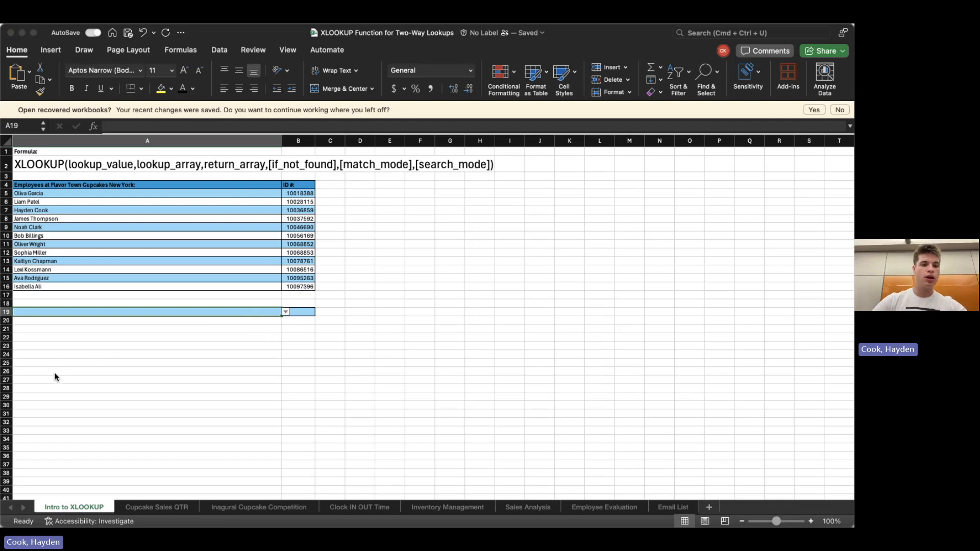
click(53, 389)
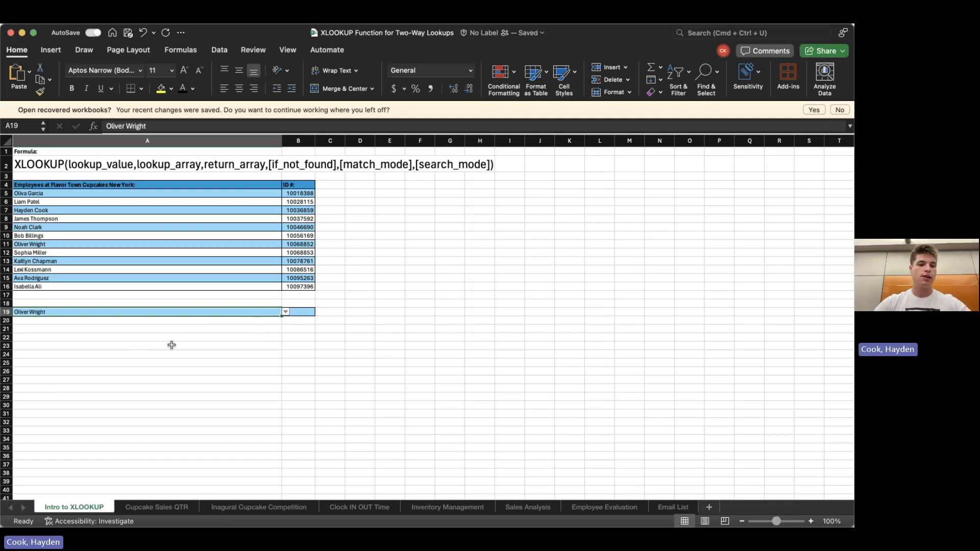
click(307, 311)
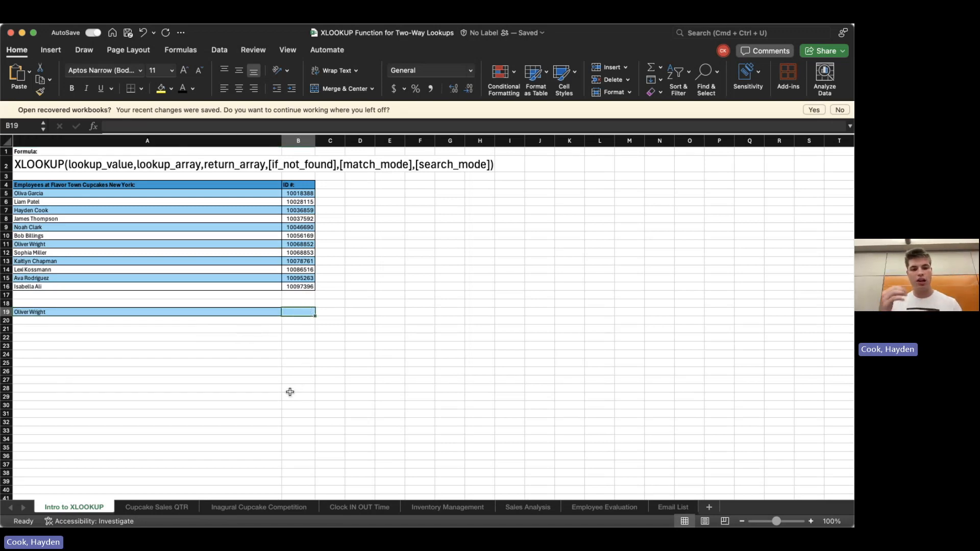
text(=xloom)
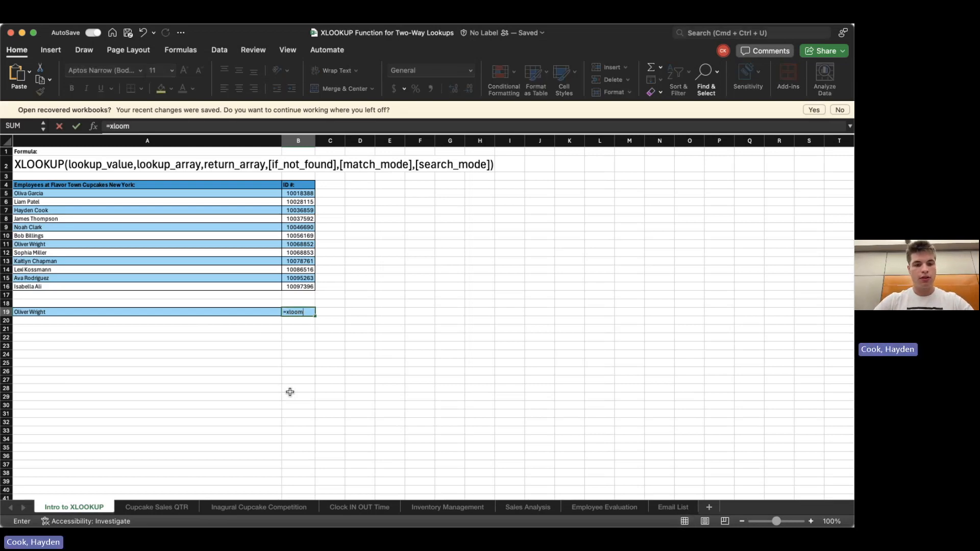
key(BackSpace)
click(305, 328)
click(137, 314)
text(,)
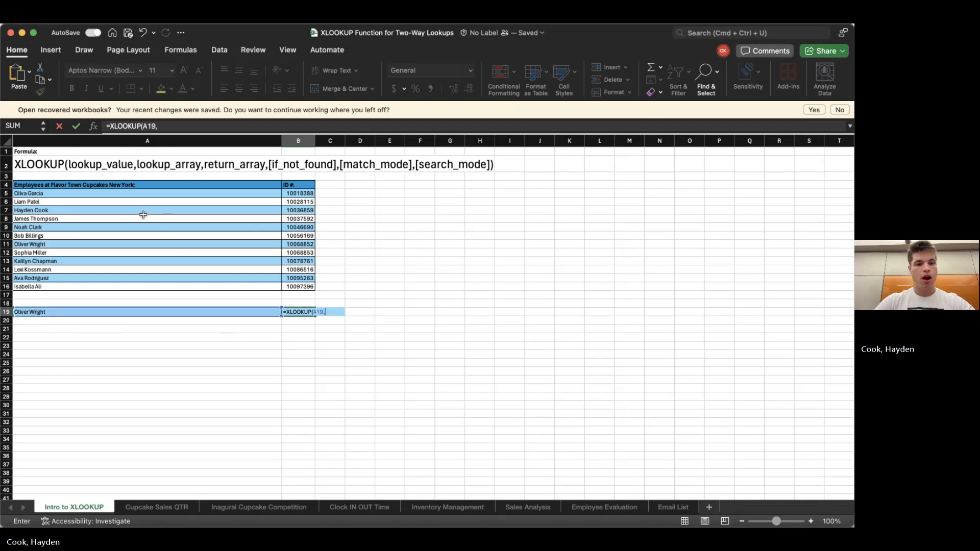
Step: Complete the B19 formula with $A$5:$A$16 as the lookup array and B5:B16 as the return array
drag(118, 192, 136, 287)
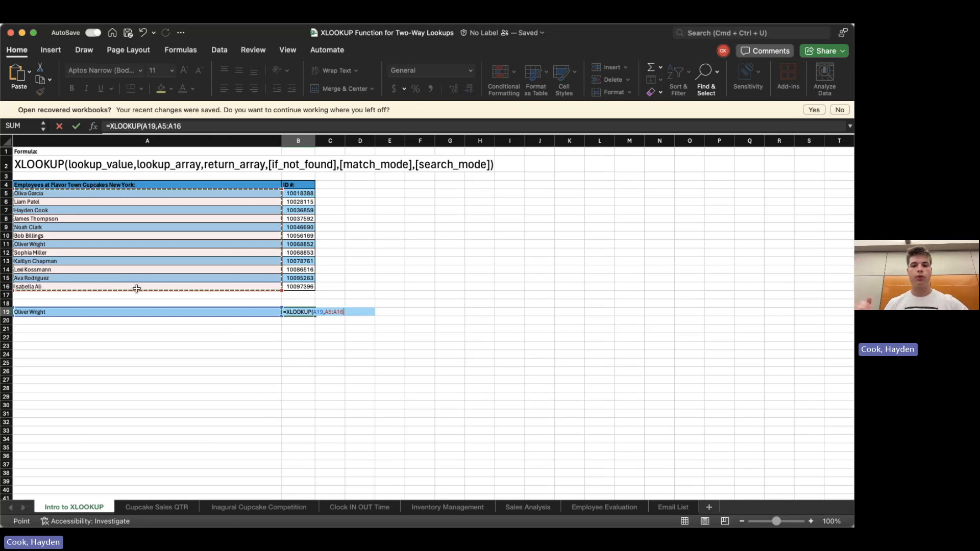
key(super+t)
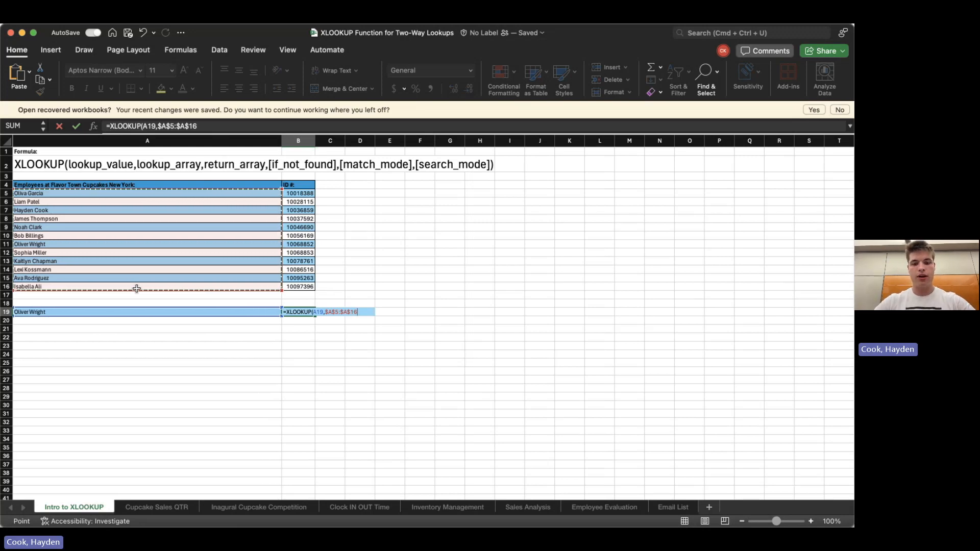
text(,)
drag(294, 196, 286, 287)
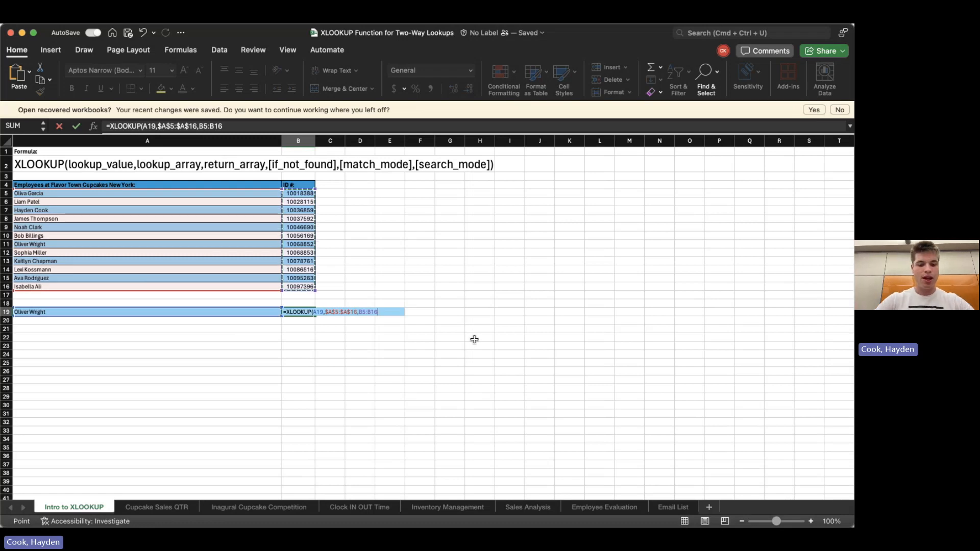
key(Return)
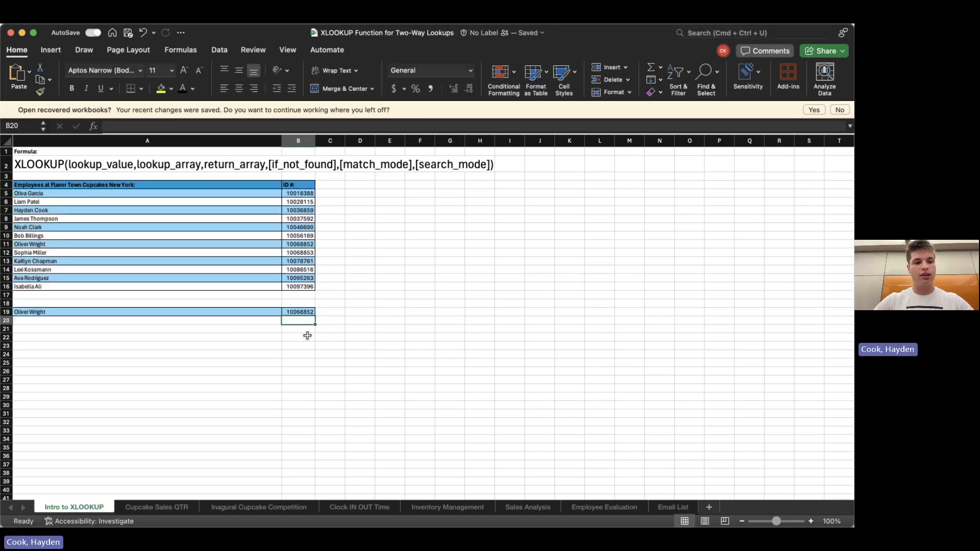
Step: Change the lookup name in cell A19 to the last employee in the list
click(264, 313)
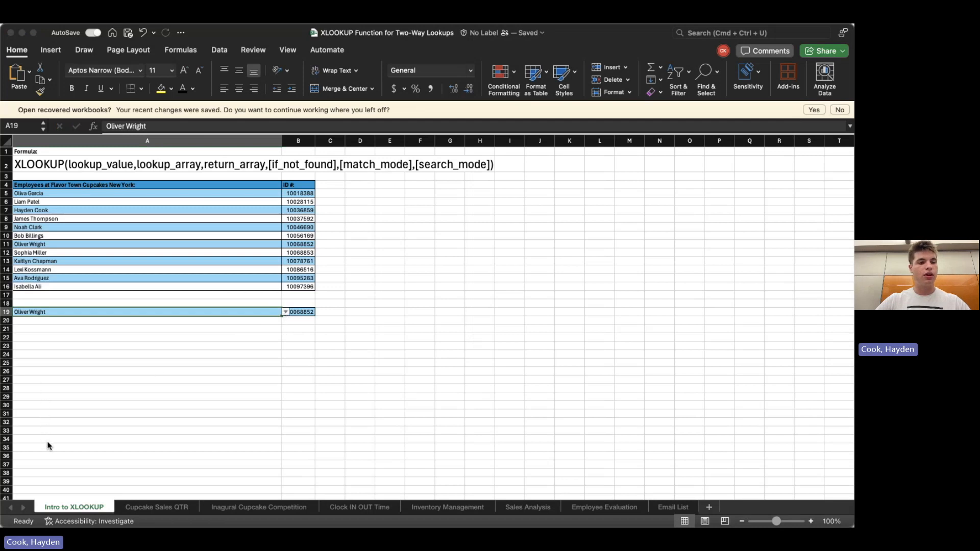
text(Isabella Ali)
key(Tab)
key(Down)
key(Down)
click(260, 330)
click(153, 197)
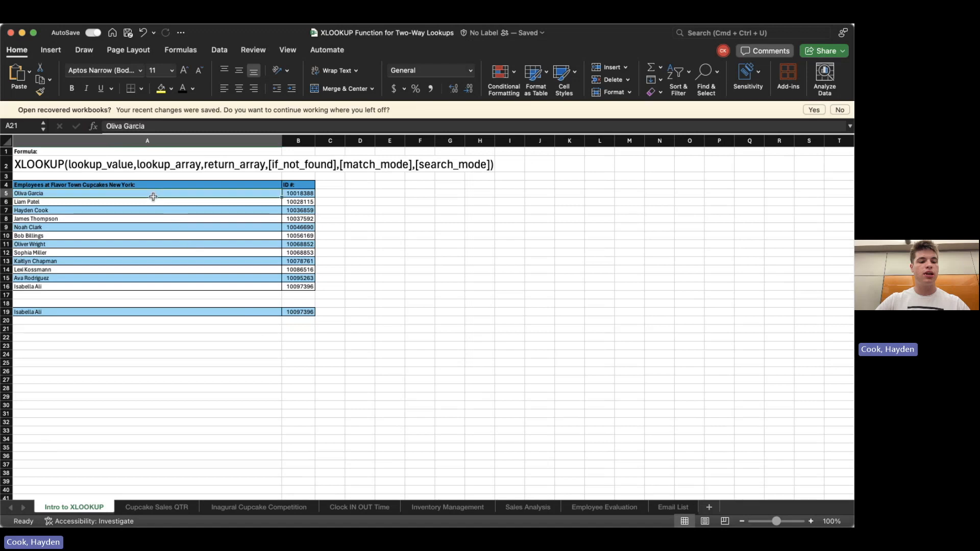
drag(153, 197, 144, 286)
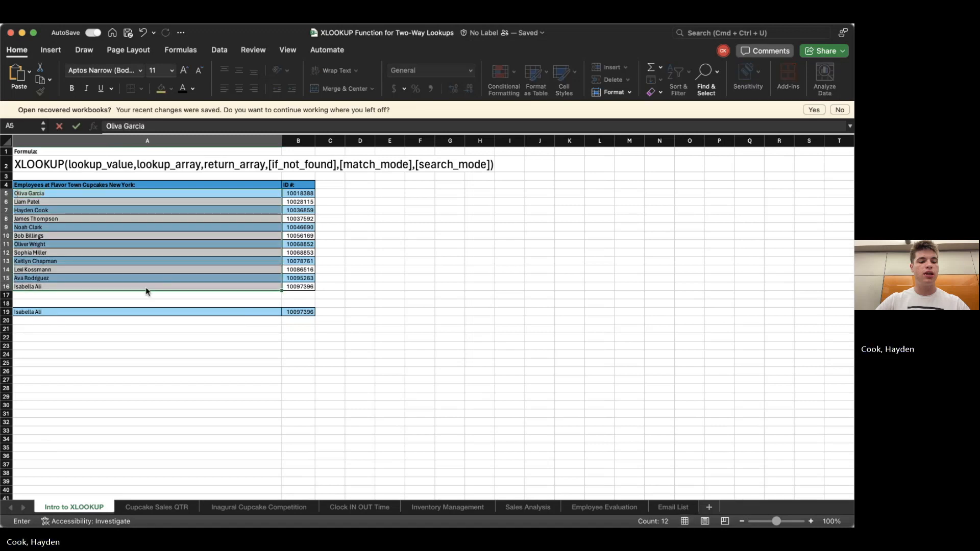
click(110, 343)
click(116, 338)
text(Oliva Garcia)
key(super+z)
Step: Copy the employee names in A5:A16 and paste them starting at cell A22
drag(76, 194, 72, 287)
key(super+c)
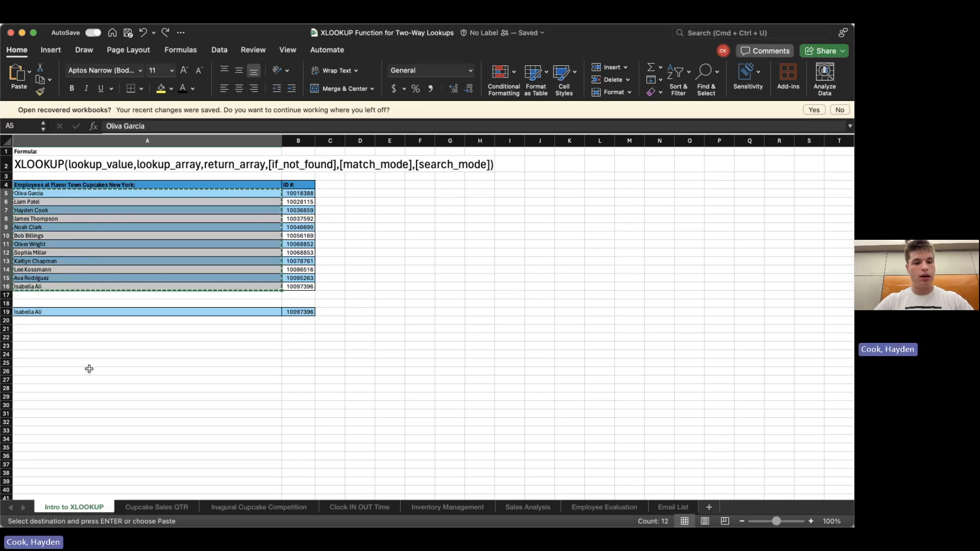
click(85, 337)
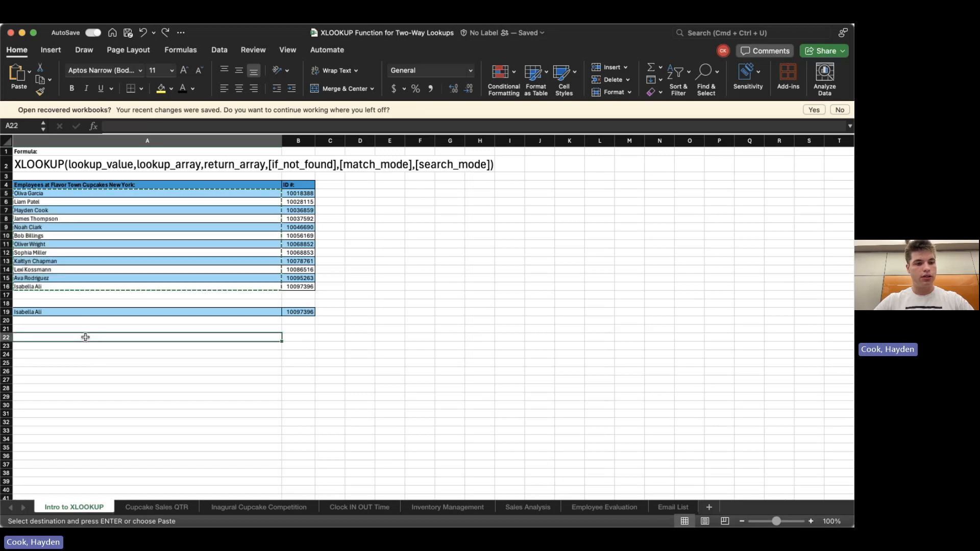
key(super+v)
Step: Sort the pasted names in A22:A33 from A to Z, keeping the first name in place as a header
click(143, 355)
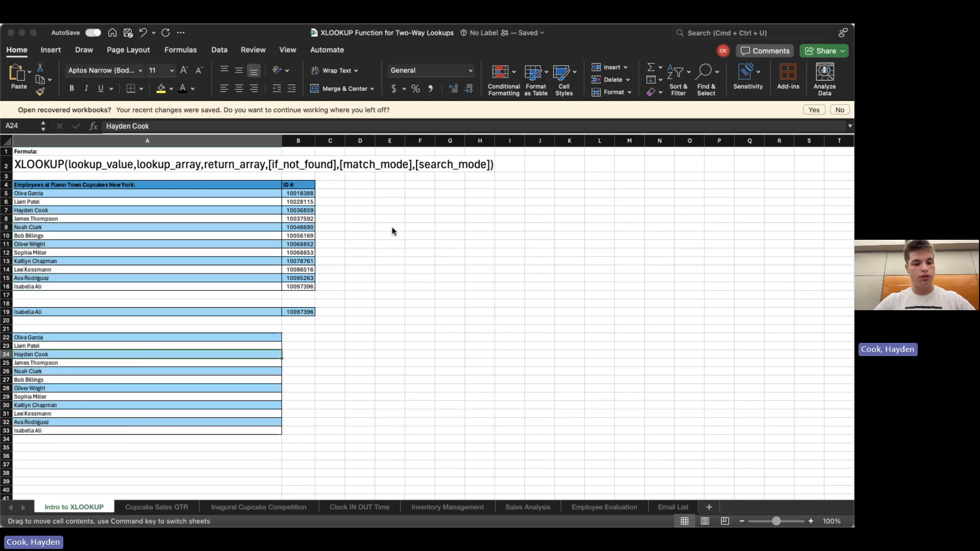
drag(124, 337, 102, 432)
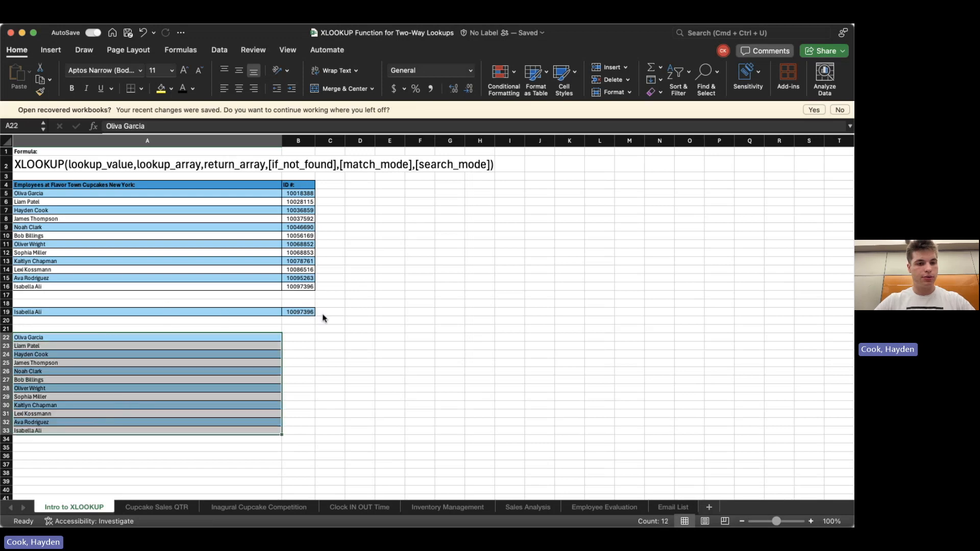
key(super+z)
Step: Start an XLOOKUP formula in B22 with A22 as the lookup value and $A$5:$A$16 as the absolute lookup array
click(306, 330)
click(306, 336)
text(=xl)
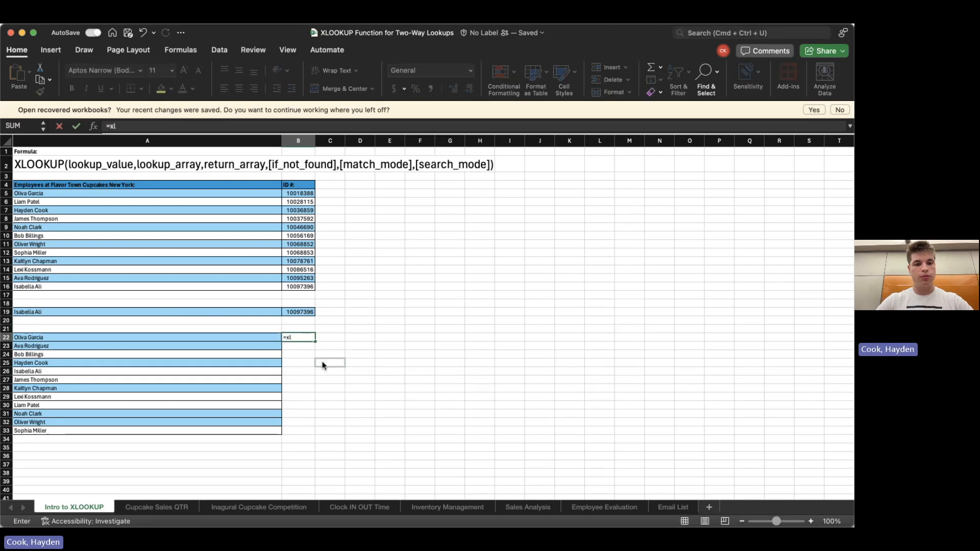
key(Tab)
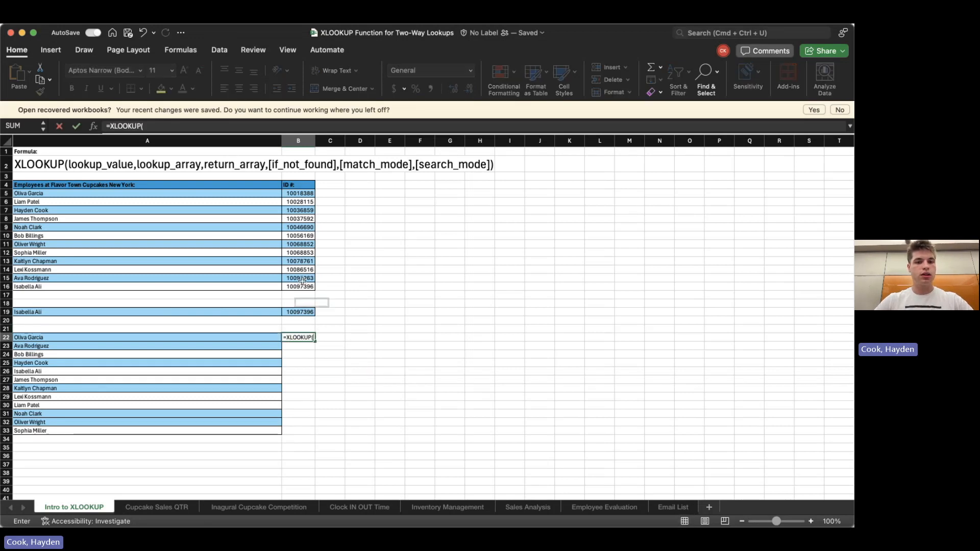
click(193, 339)
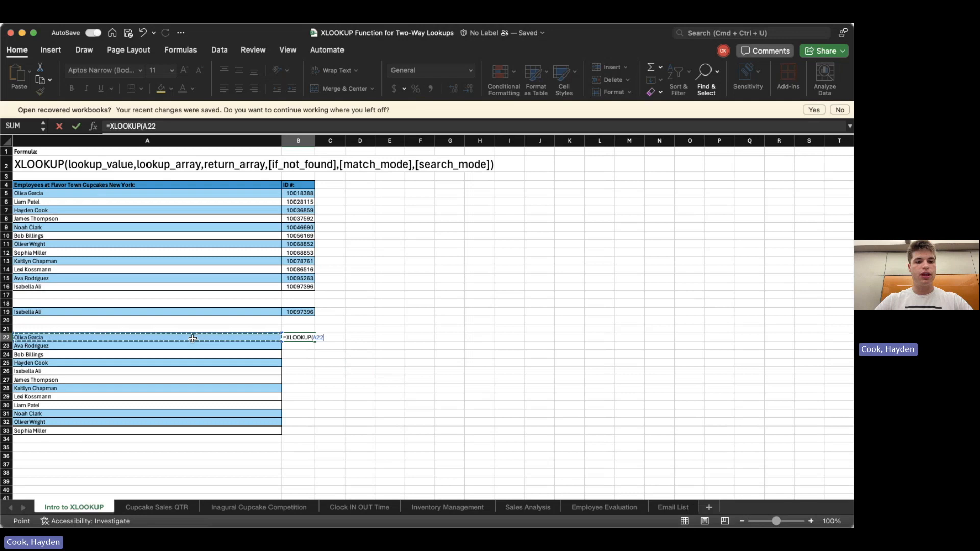
text(,)
drag(125, 194, 160, 286)
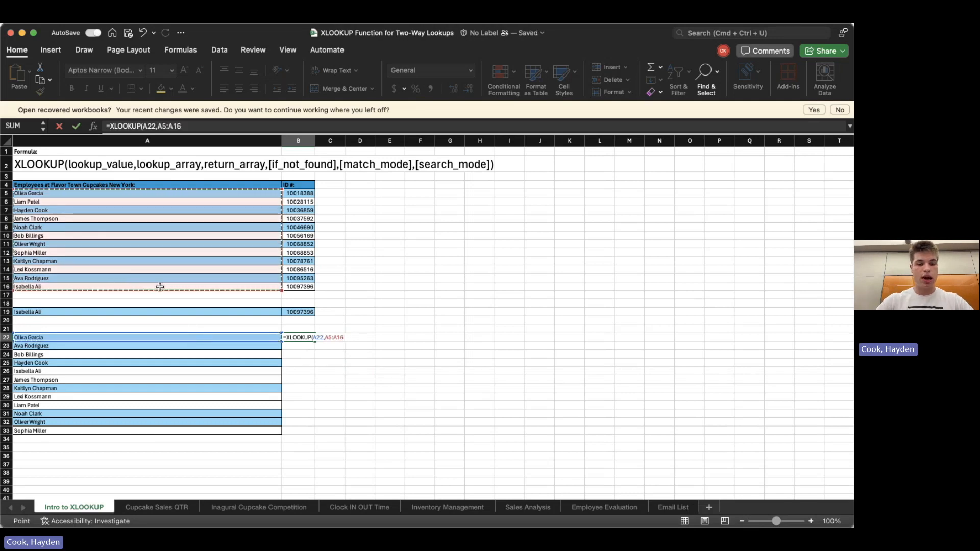
key(F4)
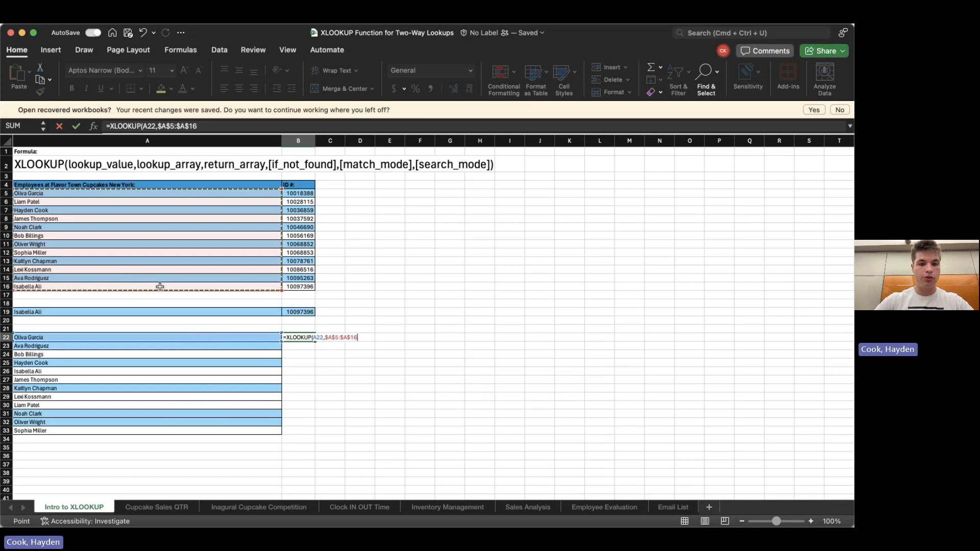
Step: Complete the B22 formula with the absolute return array $B$5:$B$16 and enter it
text(,)
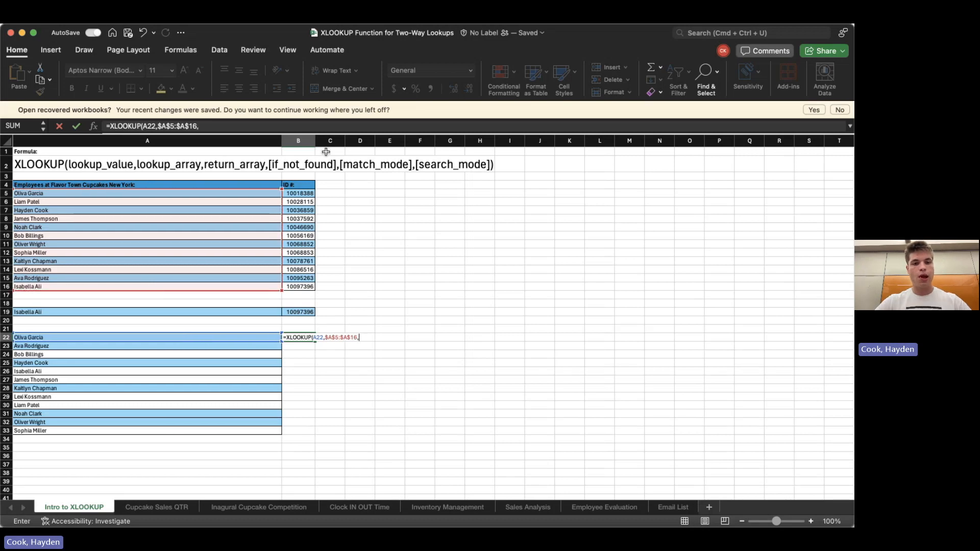
drag(300, 194, 322, 292)
key(F4)
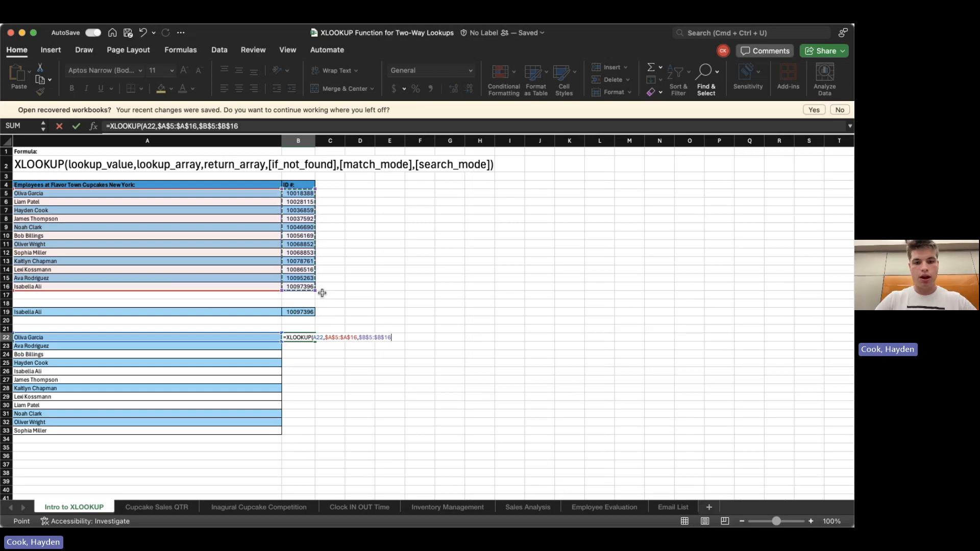
text())
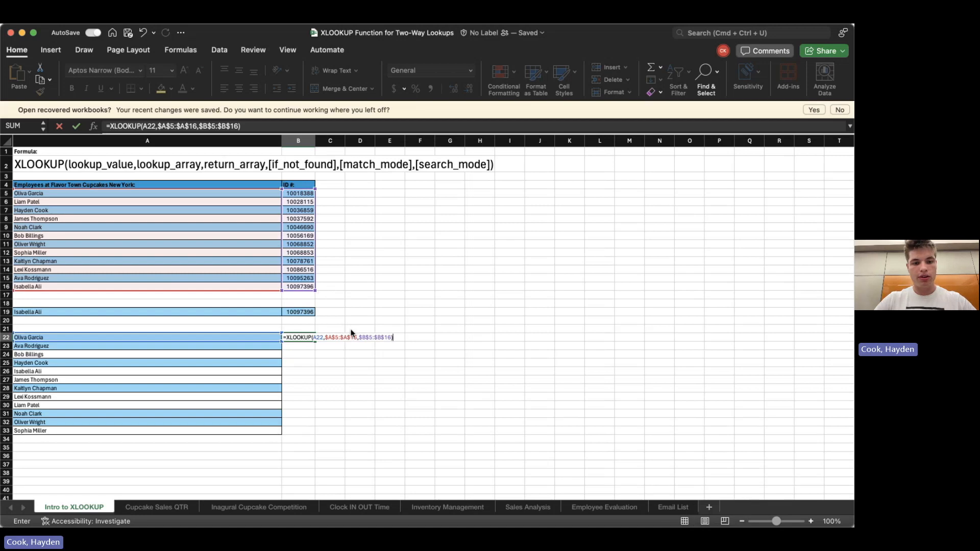
key(Return)
Step: Fill the XLOOKUP formula from B22 down to B33 for all the pasted employee names
click(299, 339)
drag(316, 342, 315, 341)
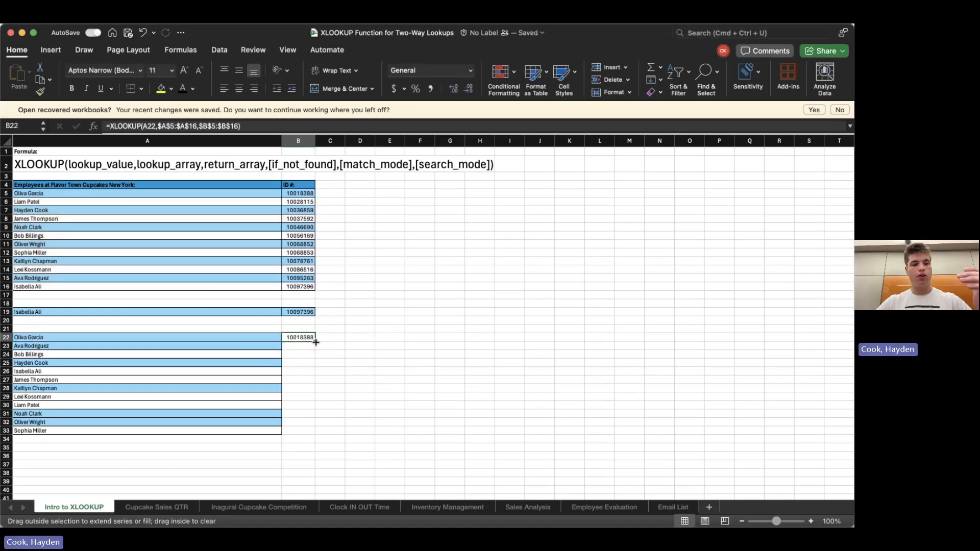
double_click(315, 342)
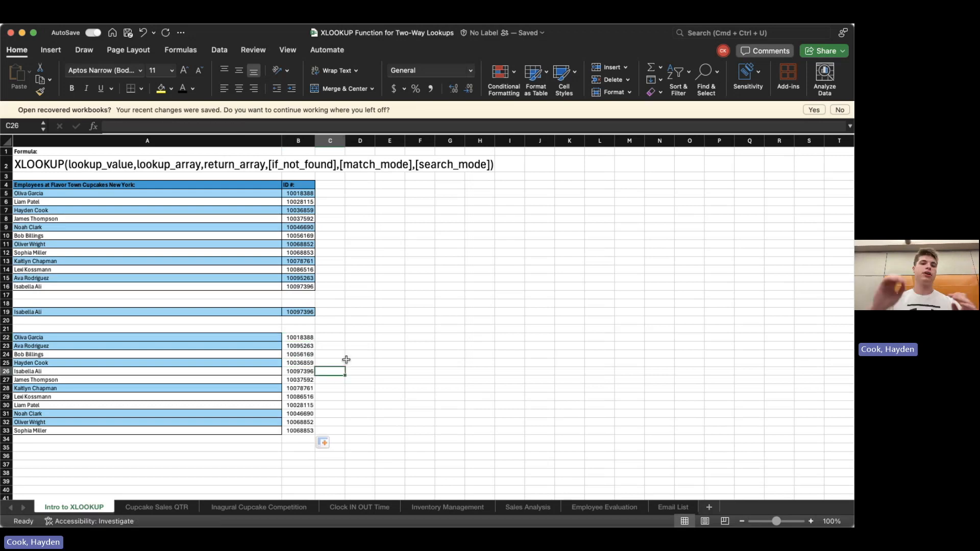
click(336, 370)
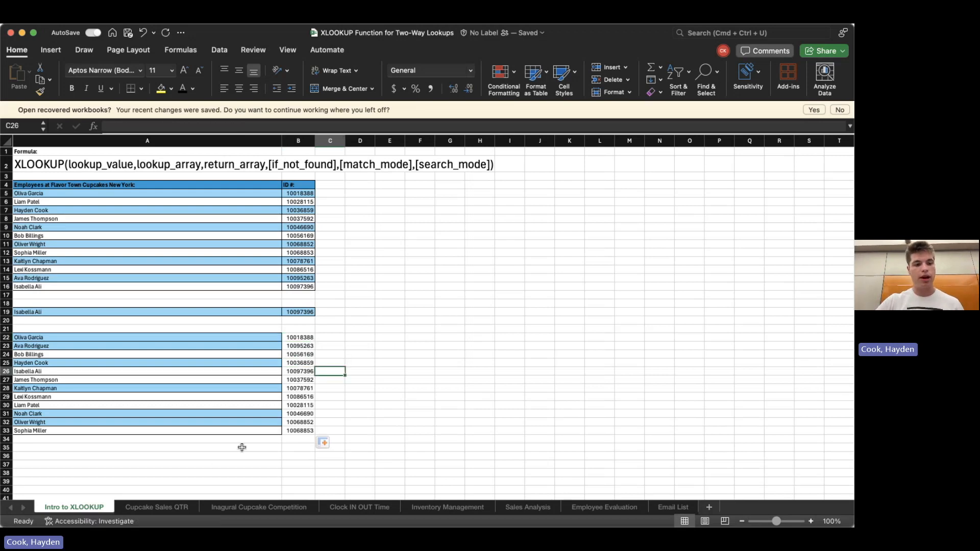
Step: On the Cupcake Sales QTR sheet, set Flavor in I3 to Cookies & Cream and Quarter in I4 to Quarter 4
click(161, 510)
click(388, 168)
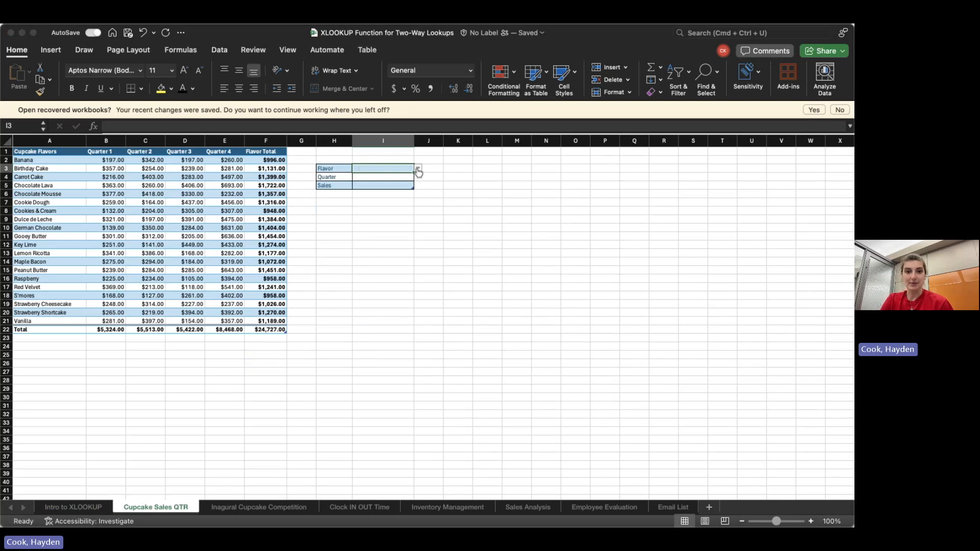
click(405, 243)
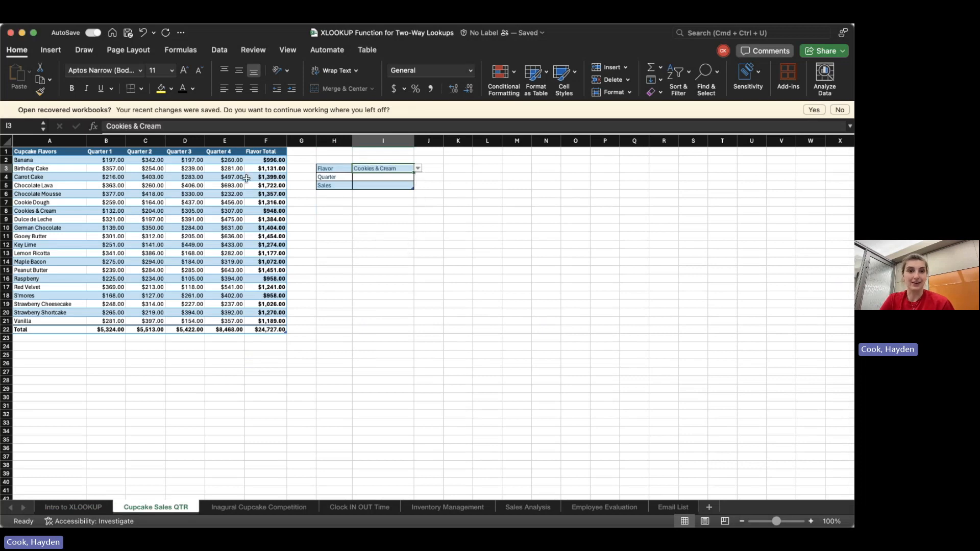
click(369, 179)
click(419, 178)
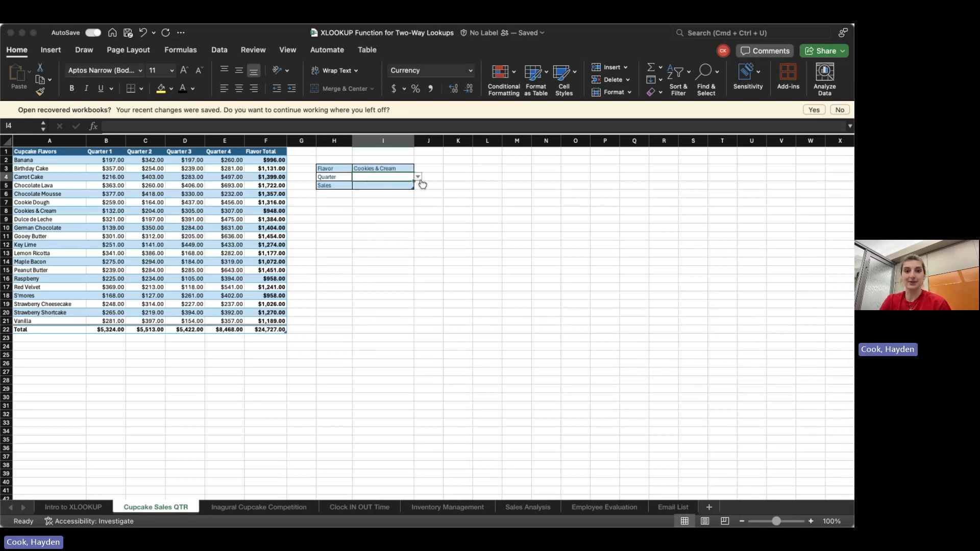
click(386, 220)
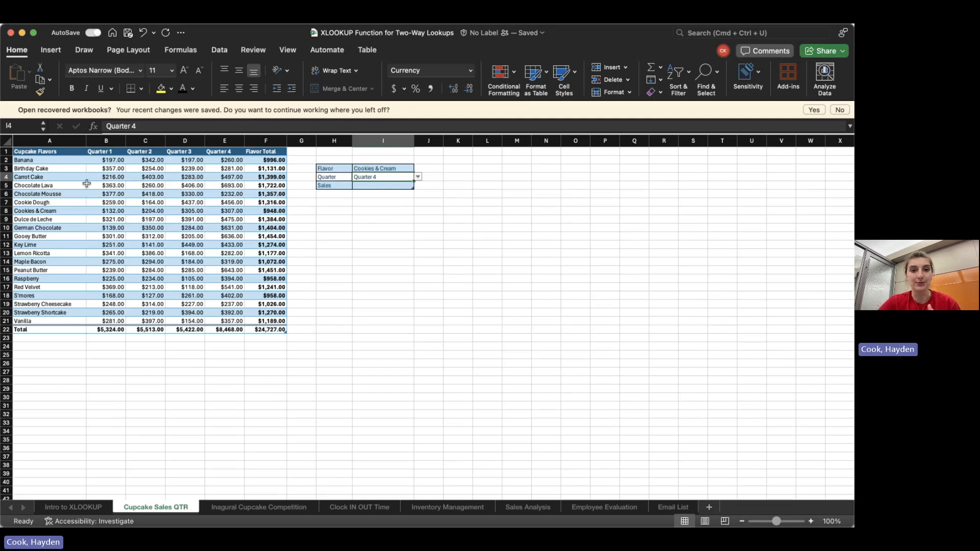
Step: Start an XLOOKUP formula in I5 with I3 as the lookup value and the table's Cupcake Flavors column as the lookup array
click(377, 186)
text(=xloo)
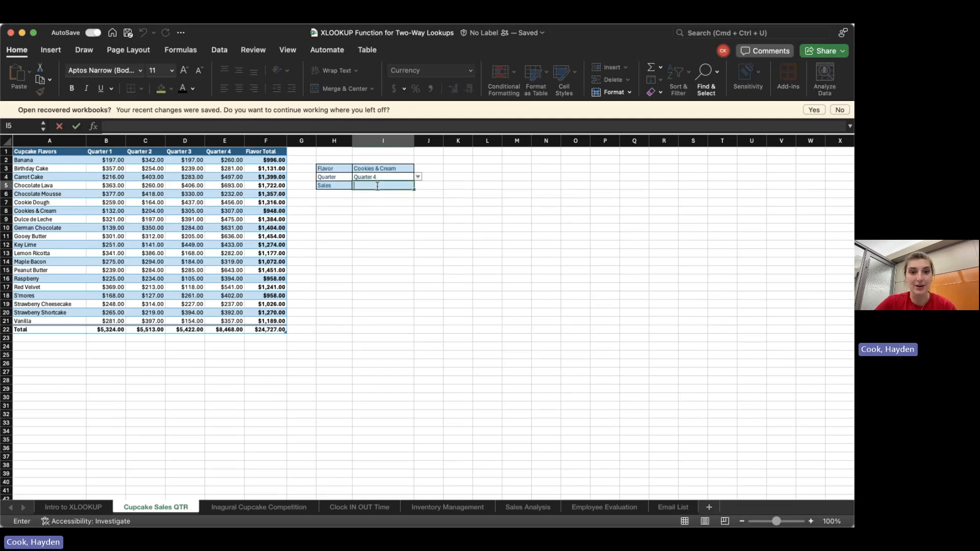
key(Tab)
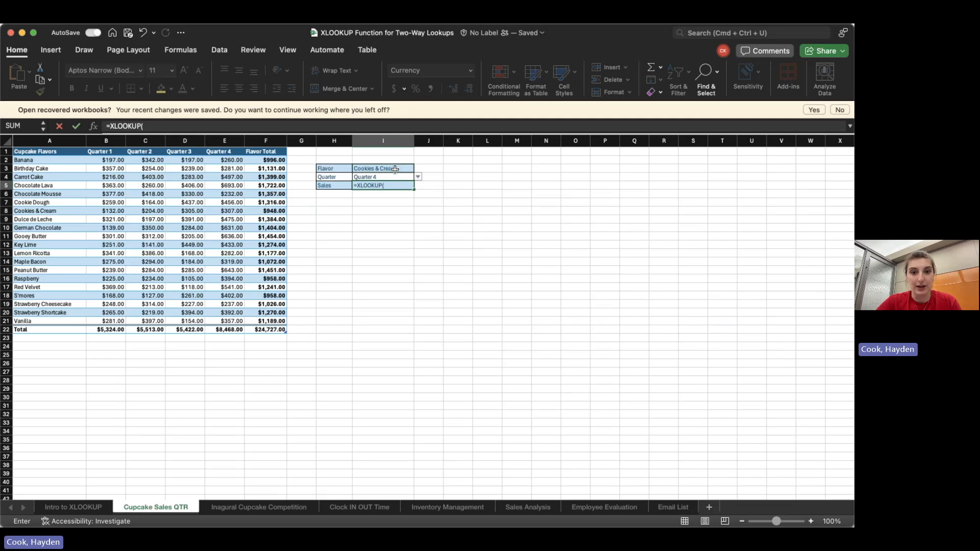
click(395, 169)
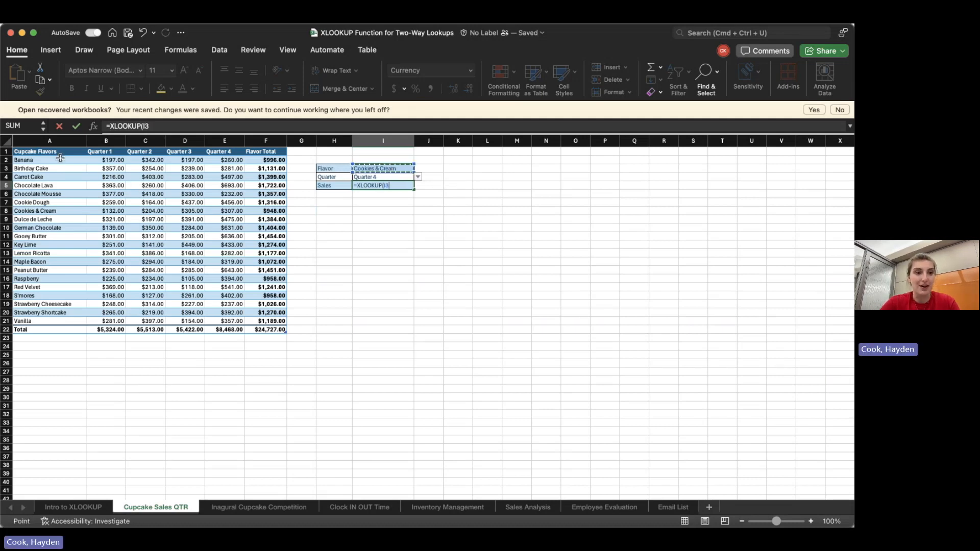
drag(61, 159, 42, 318)
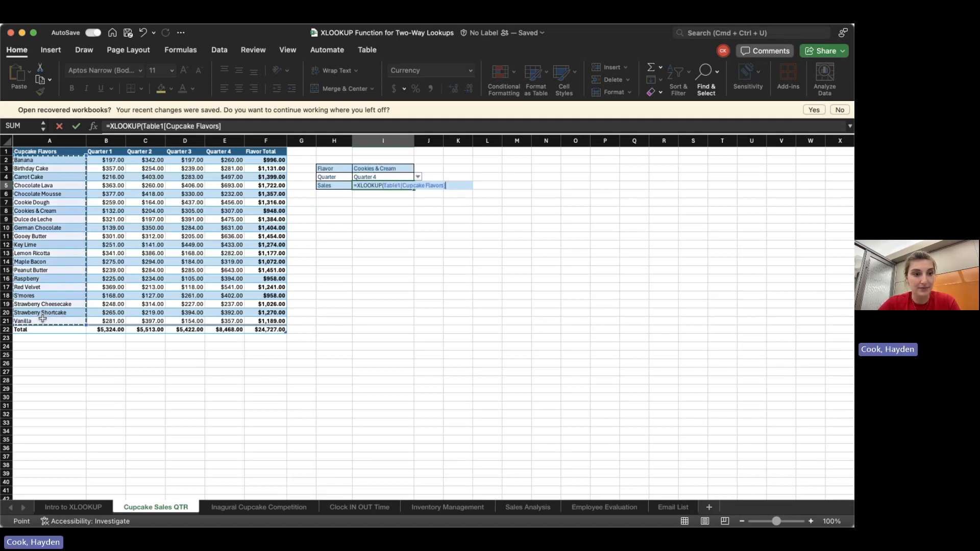
text(,)
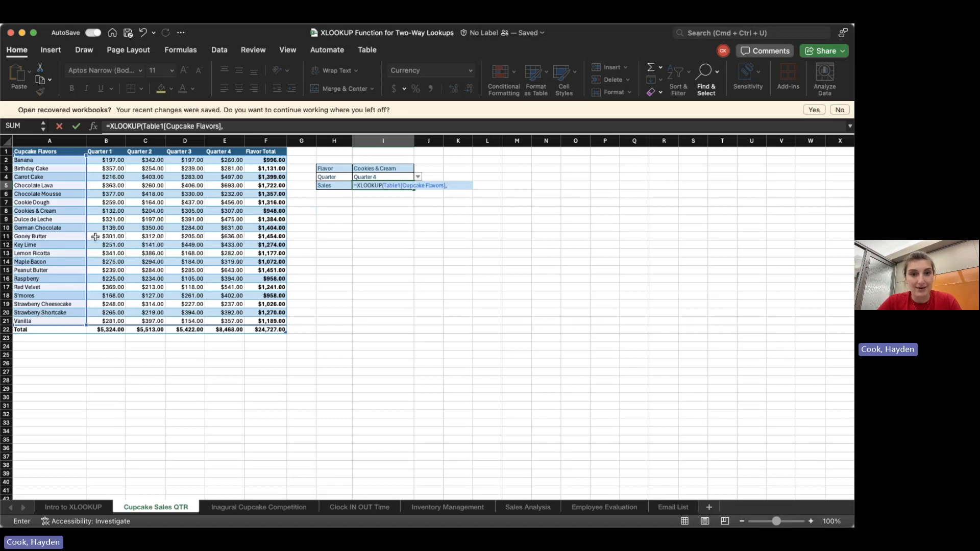
click(387, 186)
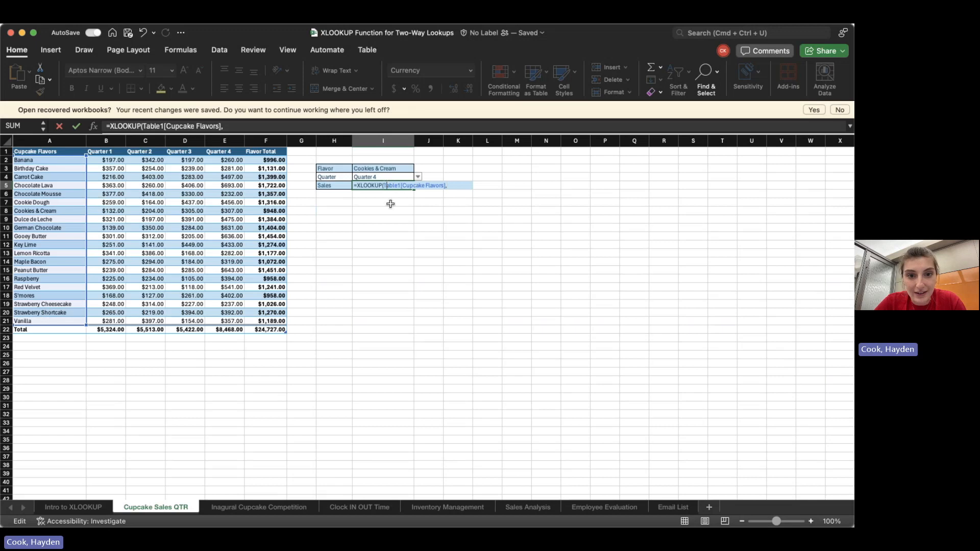
click(380, 169)
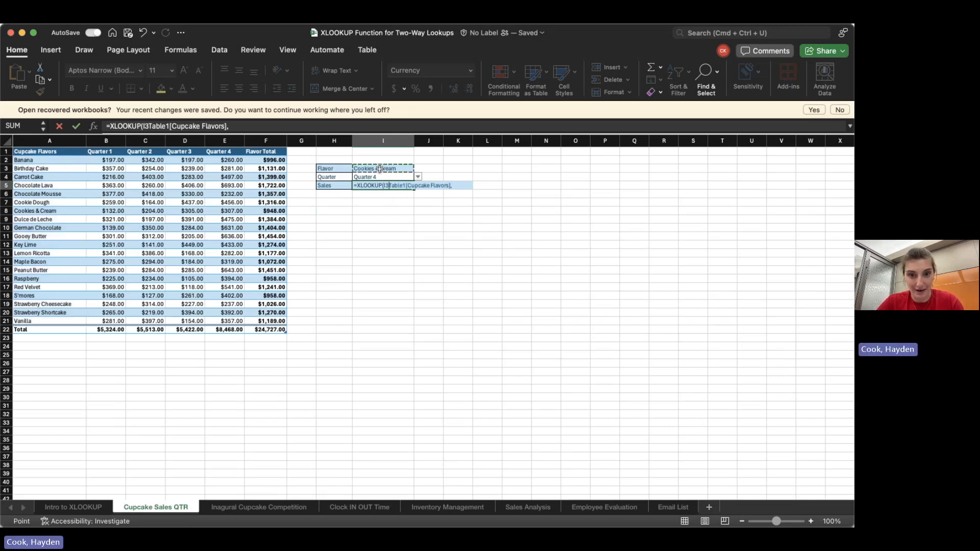
text(,)
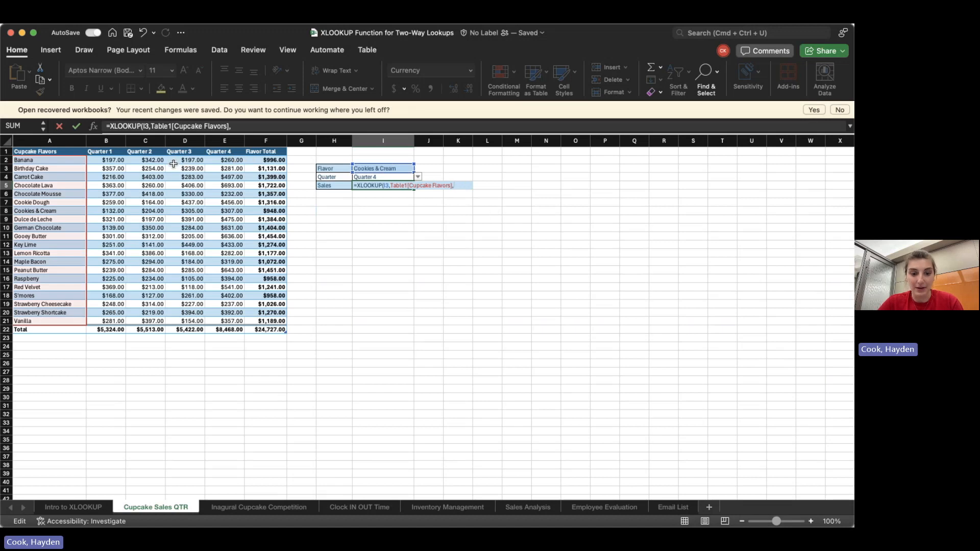
Step: Nest a second XLOOKUP as the return array, with I4 as lookup value and the Quarter 1 to Quarter 4 headers as lookup array
text(xlook)
key(Tab)
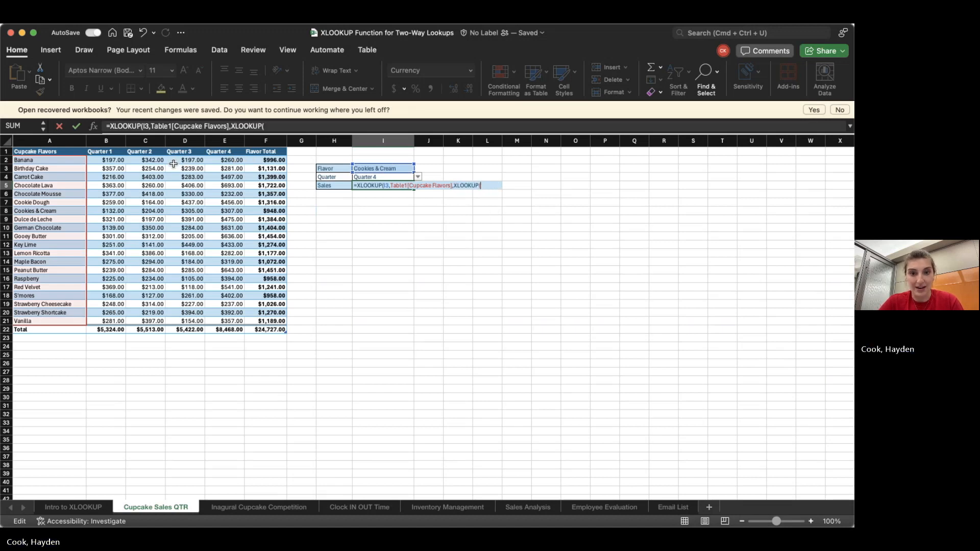
click(382, 177)
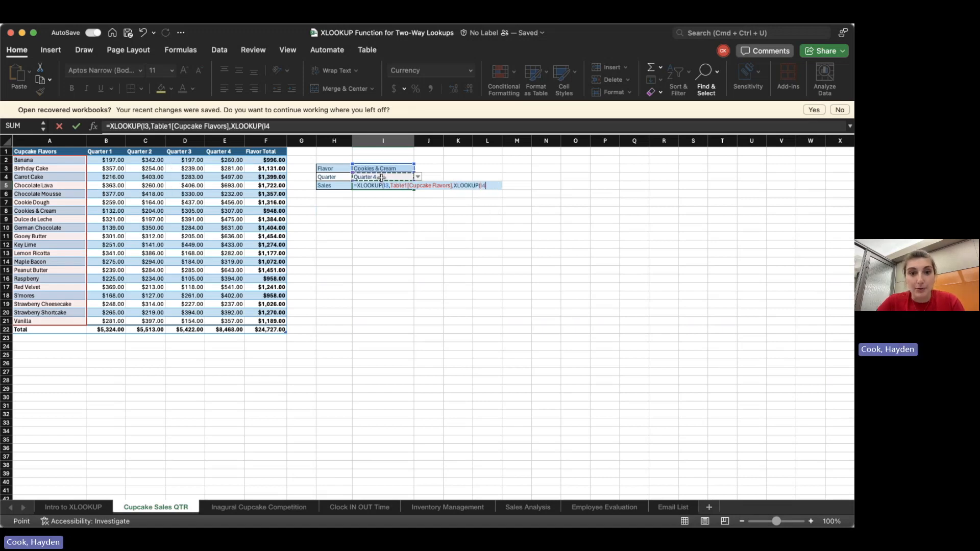
text(,)
drag(101, 152, 225, 151)
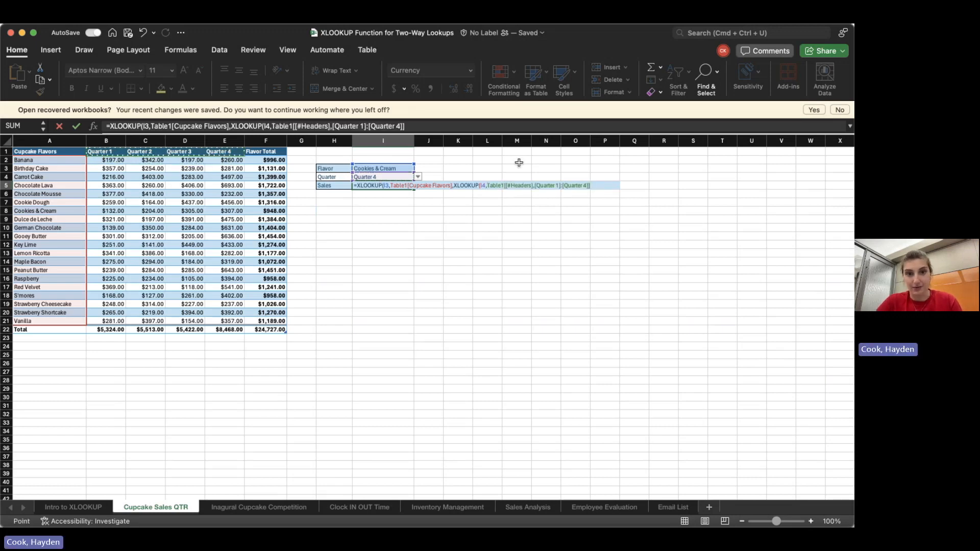
text(,)
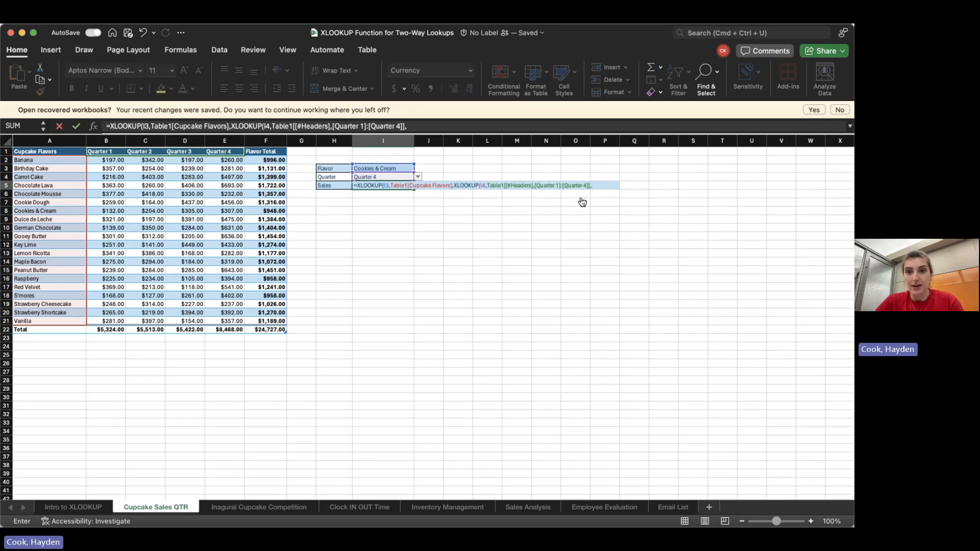
Step: Use the Quarter 1 to Quarter 4 sales data as the nested return array, enter the formula, and check it against Cookies & Cream's Quarter 4 cell
drag(90, 161, 222, 323)
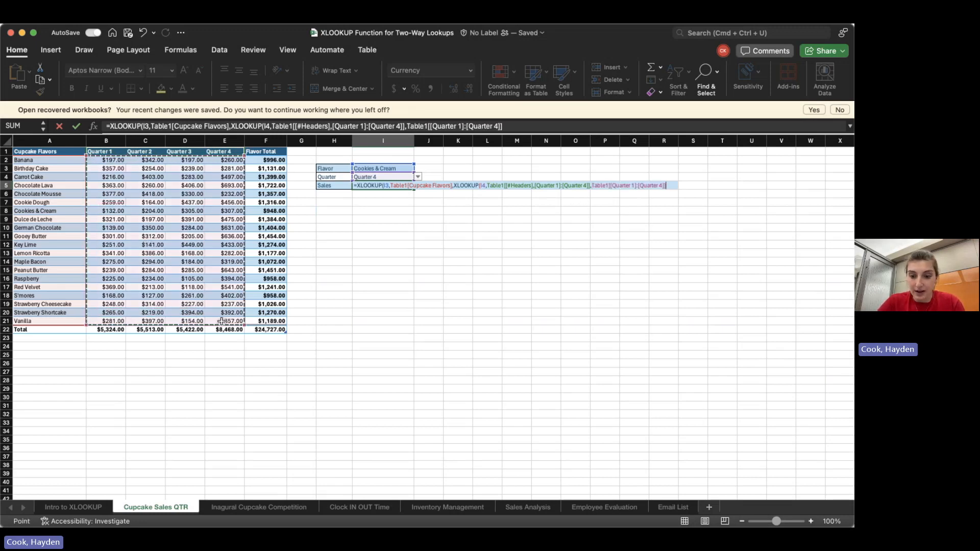
text()))
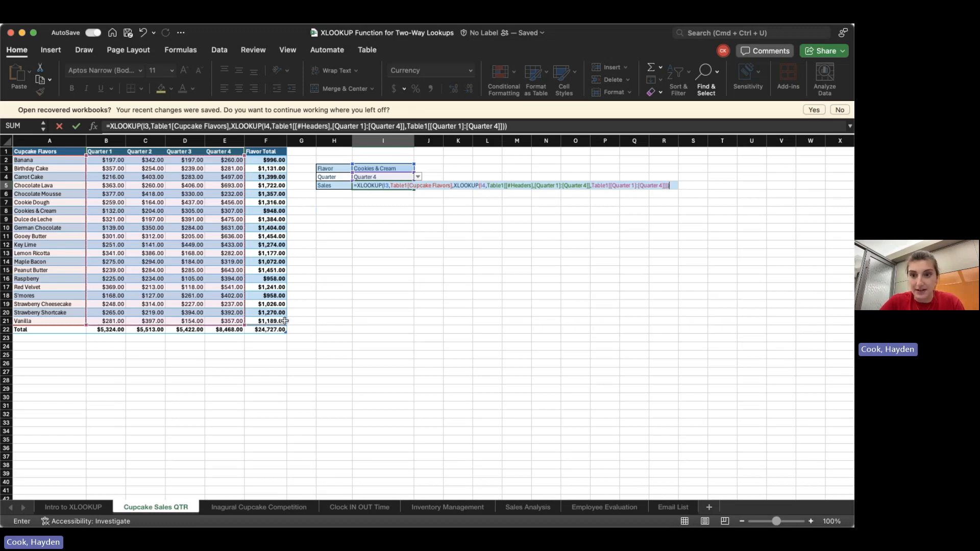
key(Return)
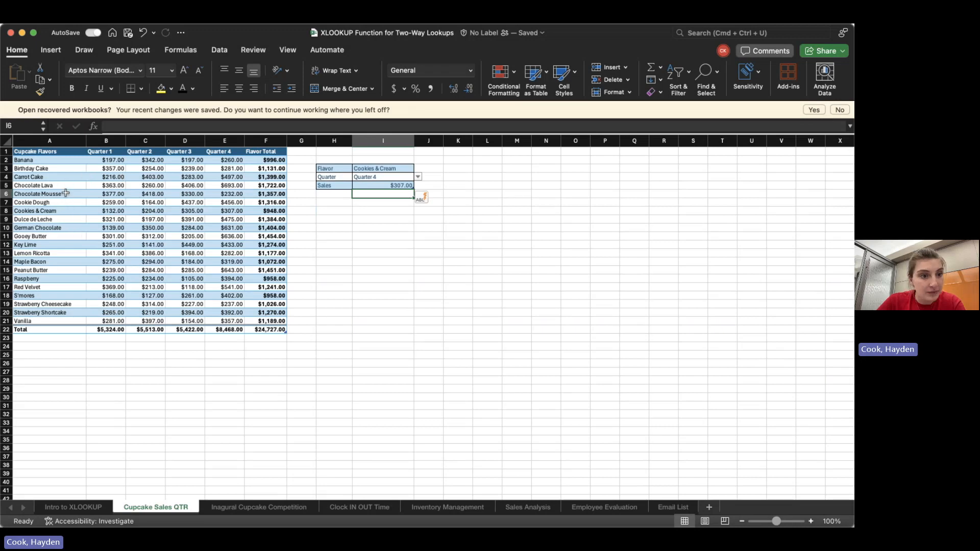
click(224, 211)
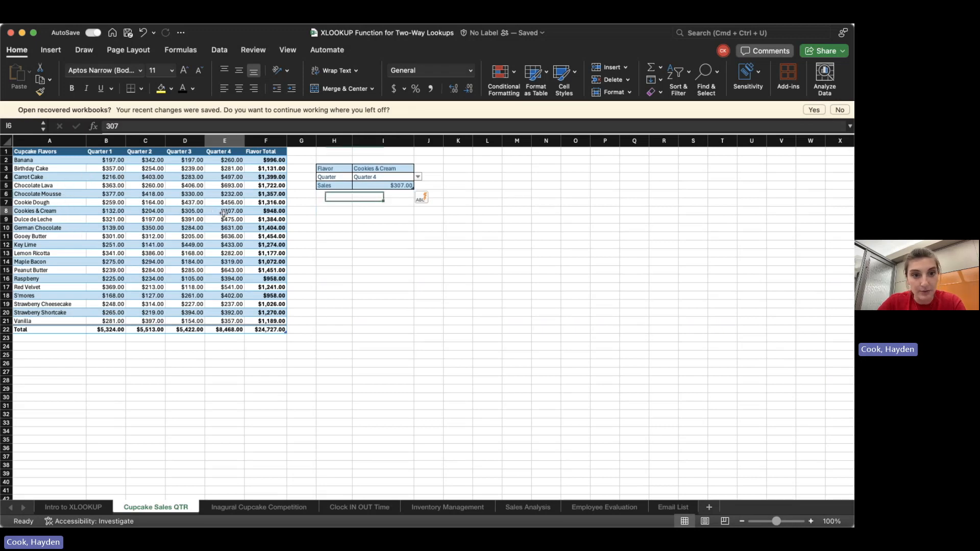
Step: On the Inagural Cupcake Competition sheet, set Graded Category in J2 to Creativity, choose a contestant name in J3, and locate the matching score
click(228, 507)
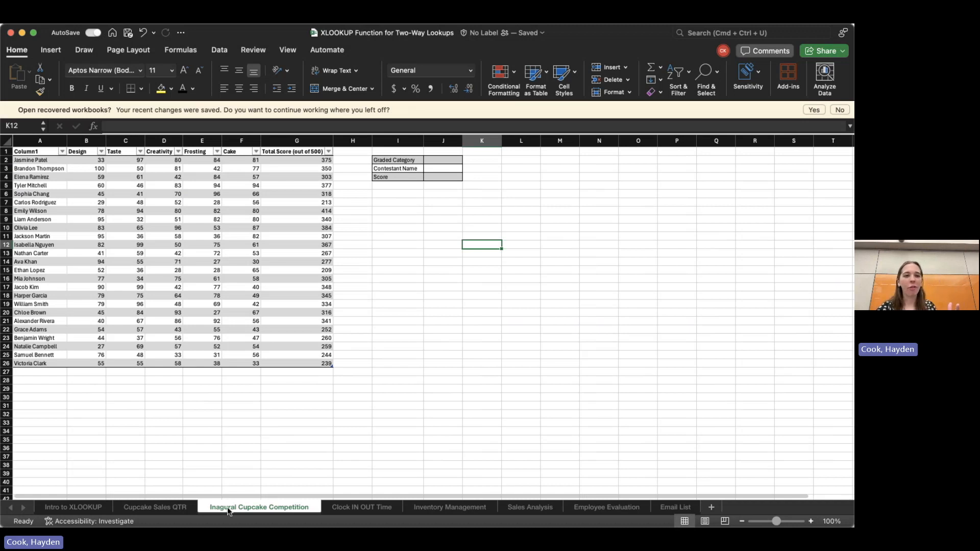
click(443, 161)
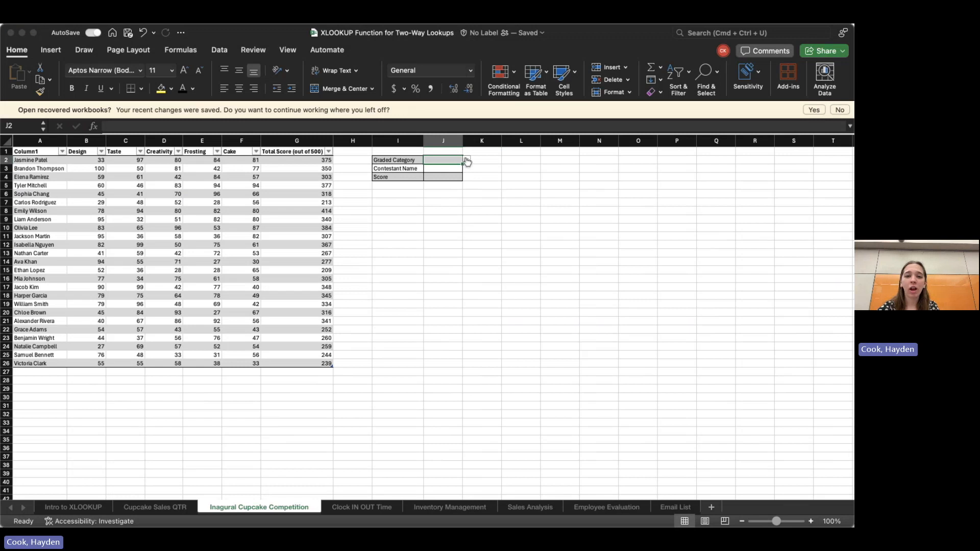
click(464, 195)
click(451, 169)
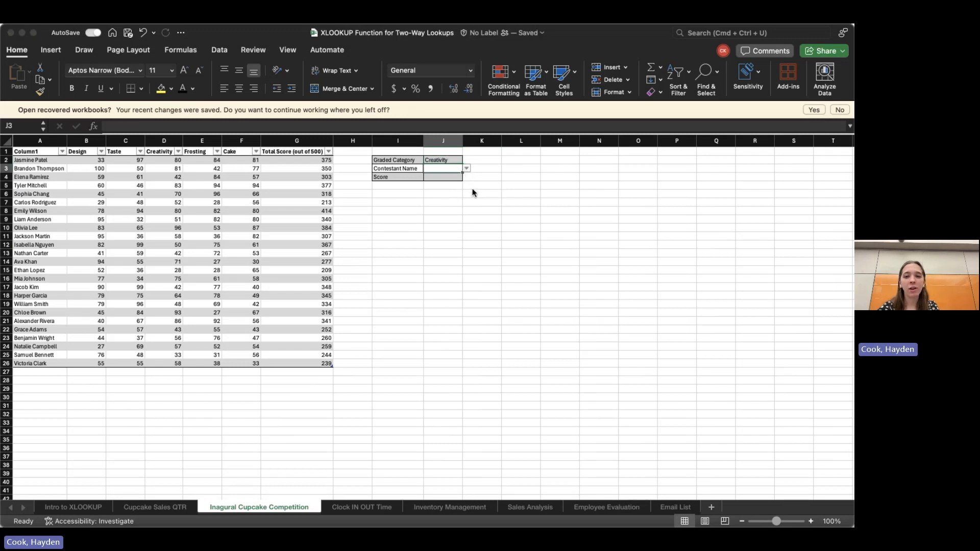
click(466, 240)
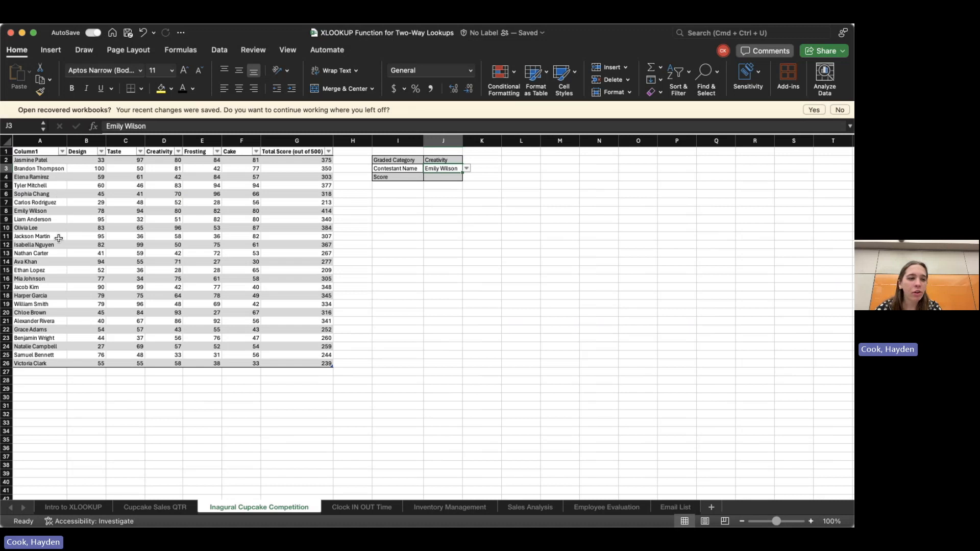
click(60, 210)
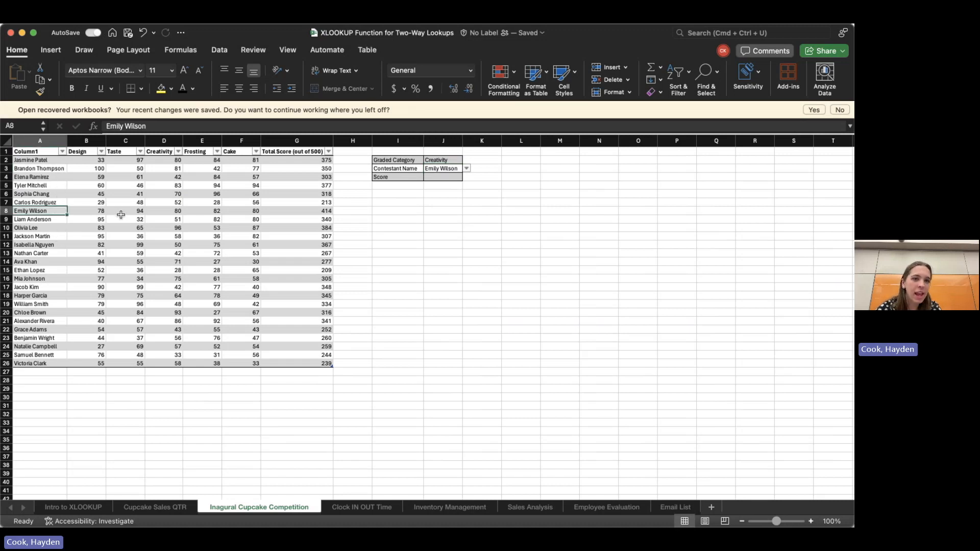
click(172, 212)
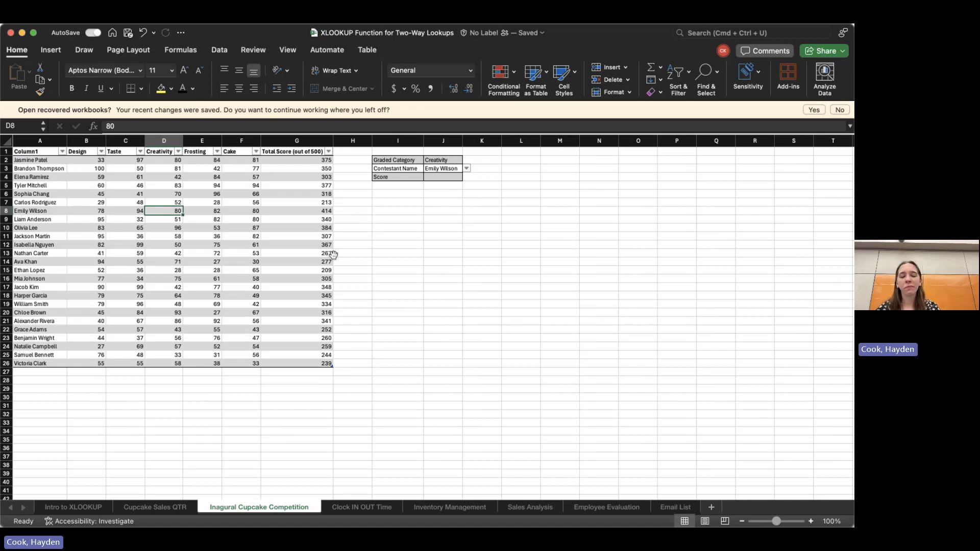
Step: Start an XLOOKUP in J4 with J3 as lookup value, Table2[Column1] as lookup array, and a nested XLOOKUP as the return array
click(456, 178)
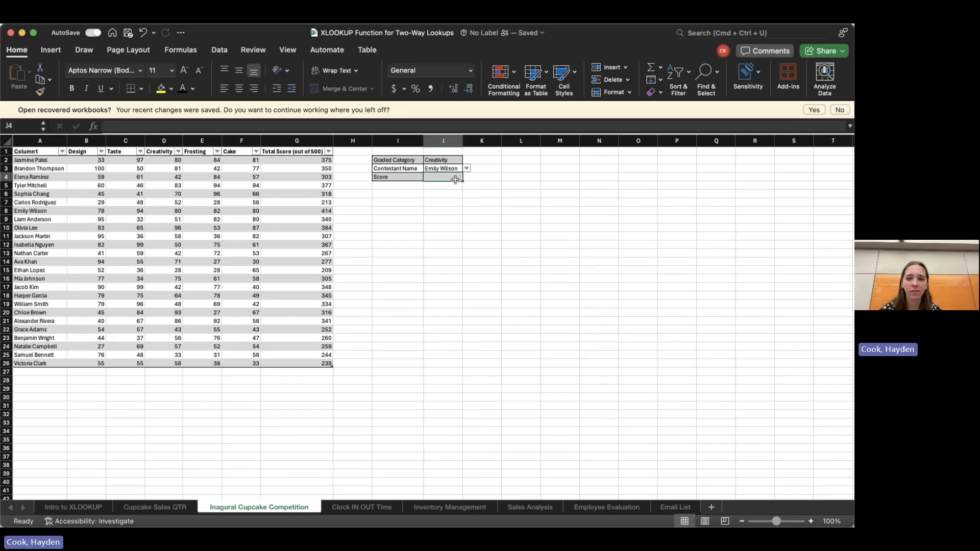
text(=xl)
key(Tab)
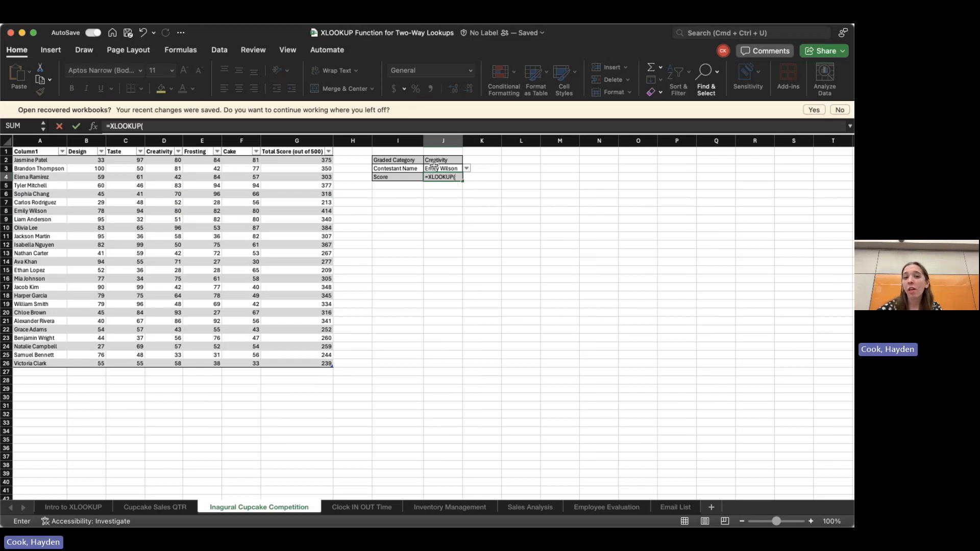
click(433, 167)
text(,)
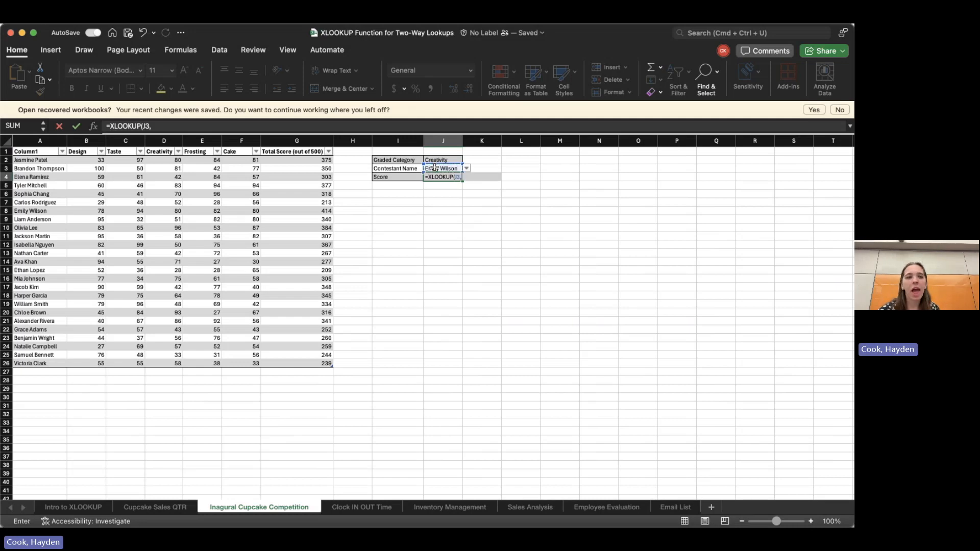
click(34, 160)
drag(35, 159, 38, 365)
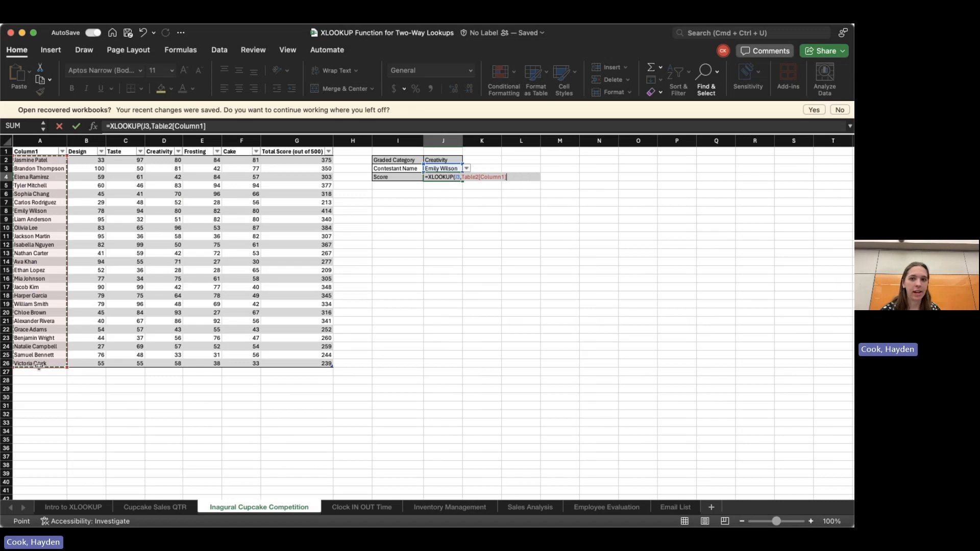
text(,xl)
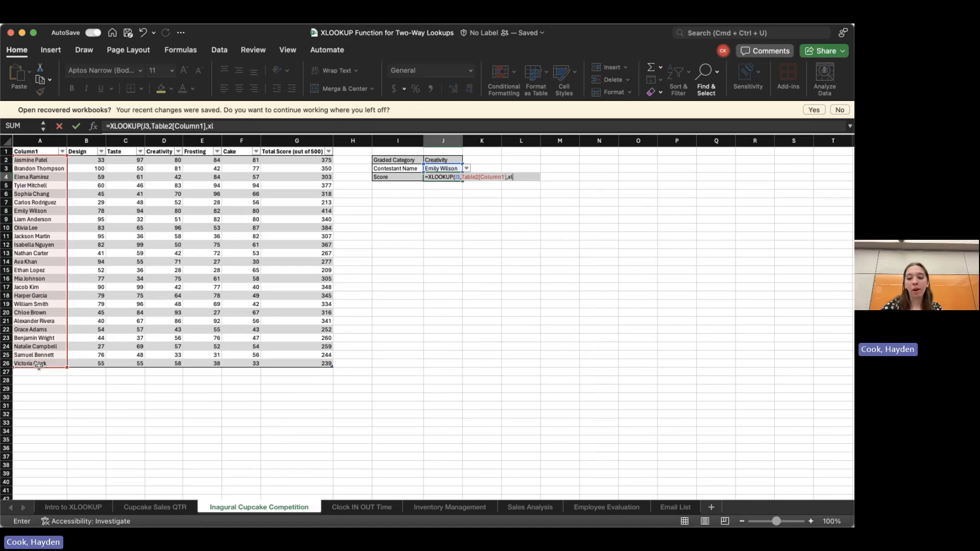
key(Tab)
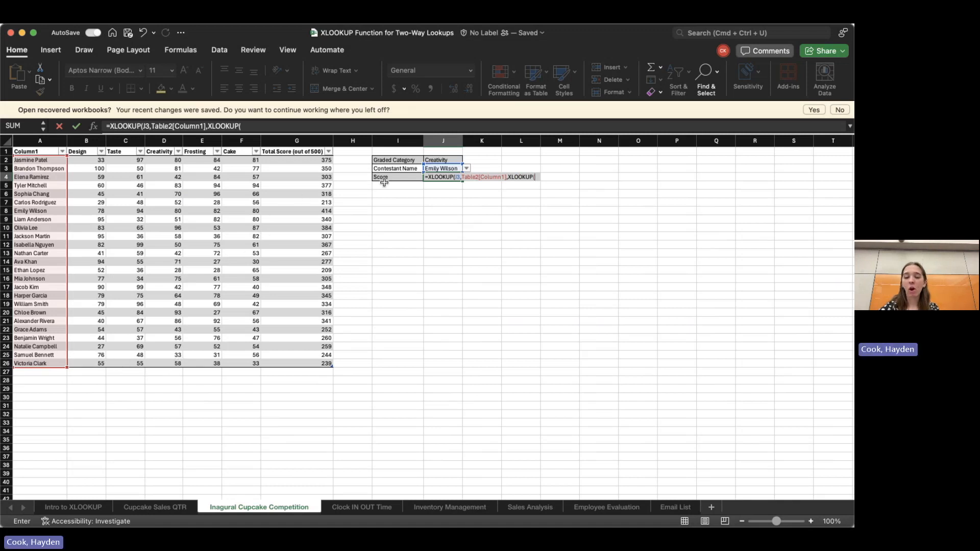
click(433, 159)
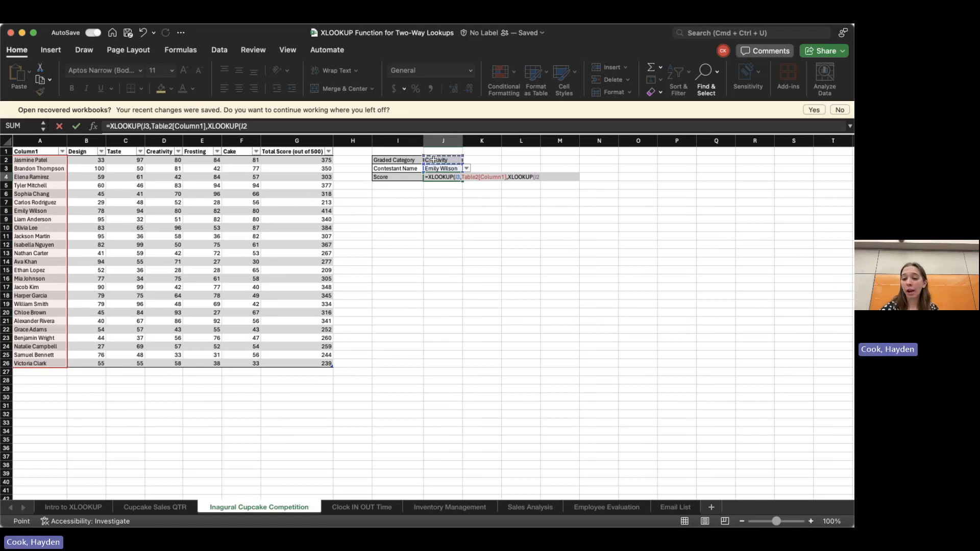
click(88, 153)
drag(87, 153, 287, 153)
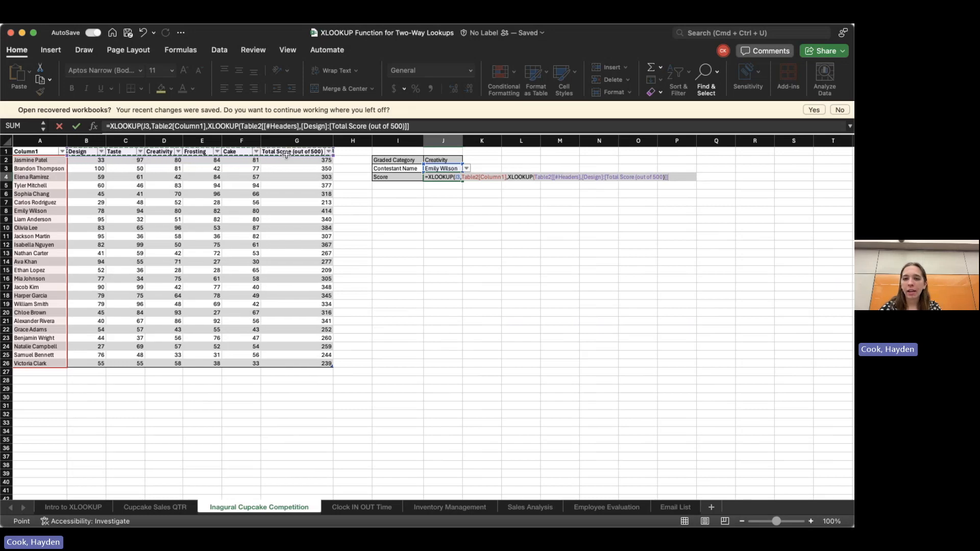
text(,)
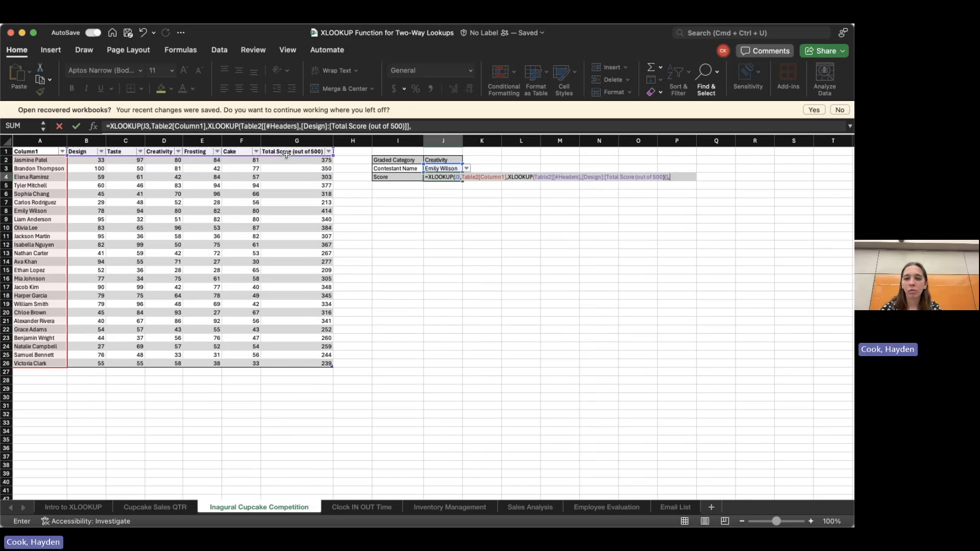
key(BackSpace)
key(BackSpace)
key(BackSpace)
key(BackSpace)
key(BackSpace)
key(BackSpace)
key(BackSpace)
key(BackSpace)
key(BackSpace)
key(BackSpace)
key(BackSpace)
key(BackSpace)
key(BackSpace)
key(BackSpace)
key(BackSpace)
key(BackSpace)
key(BackSpace)
key(BackSpace)
key(BackSpace)
key(BackSpace)
key(BackSpace)
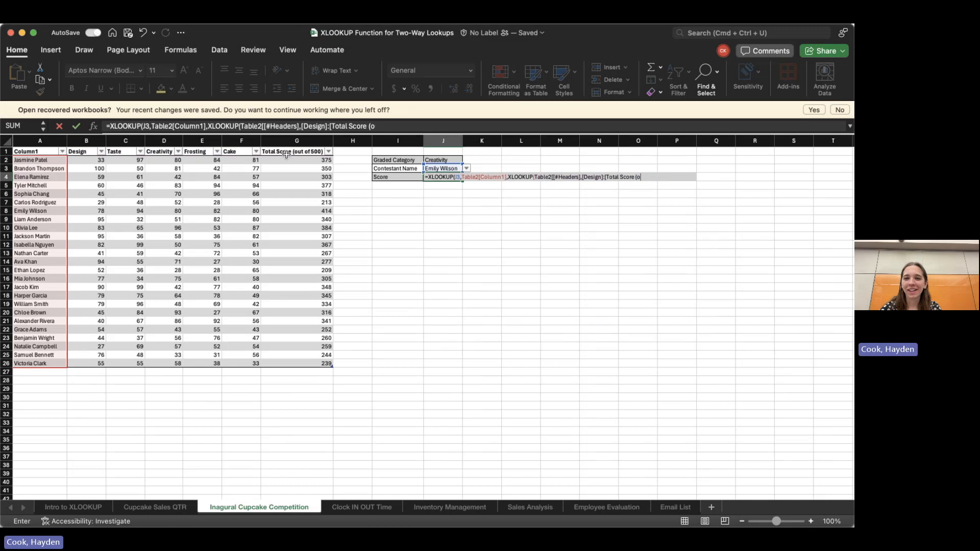
key(BackSpace)
key(BackSpace)
key(BackSpace)
key(BackSpace)
key(BackSpace)
key(BackSpace)
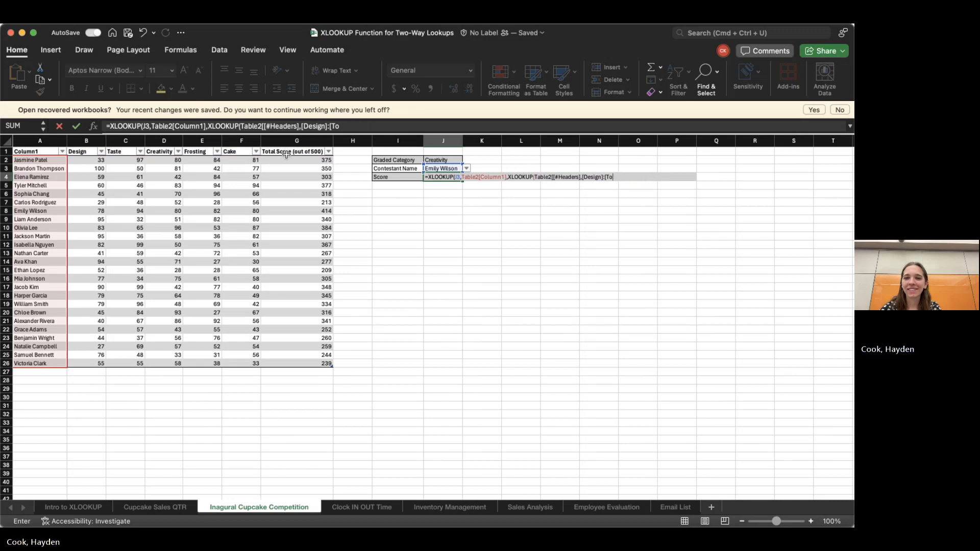
key(BackSpace)
key(BackSpace)
key(BackSpace)
key(BackSpace)
key(BackSpace)
key(BackSpace)
key(BackSpace)
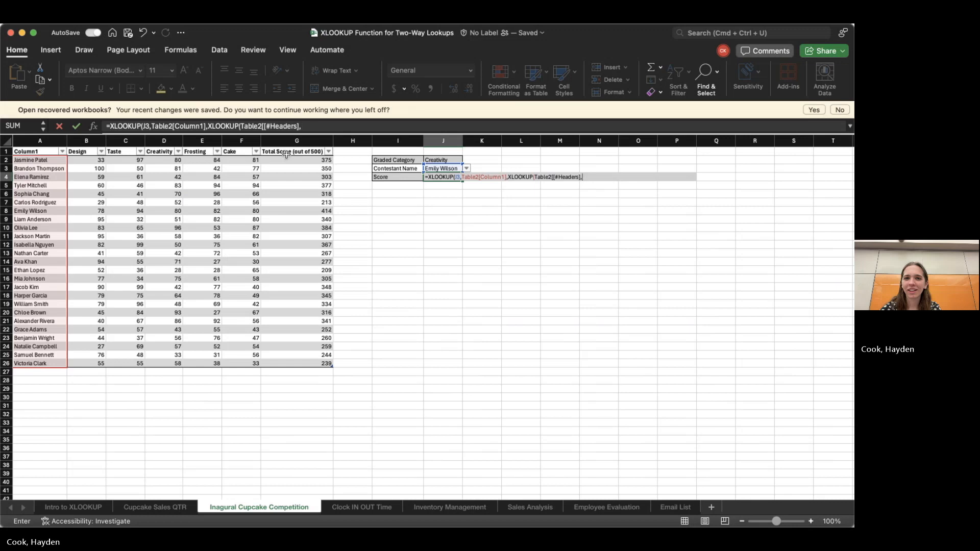
key(BackSpace)
key(BackSpace)
key(BackSpace)
key(BackSpace)
key(BackSpace)
key(BackSpace)
key(BackSpace)
key(BackSpace)
key(BackSpace)
key(BackSpace)
key(BackSpace)
key(BackSpace)
key(BackSpace)
key(BackSpace)
key(BackSpace)
key(BackSpace)
key(BackSpace)
key(BackSpace)
key(BackSpace)
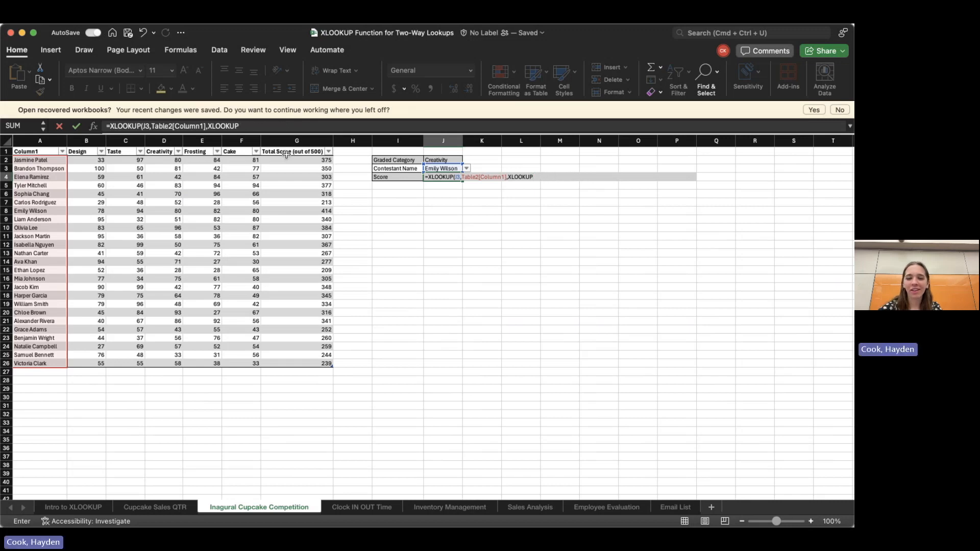
Step: Complete the nested XLOOKUP in J4 with J2 as lookup value, the Design to Total Score headers as lookup array, and their data as return array
text(()
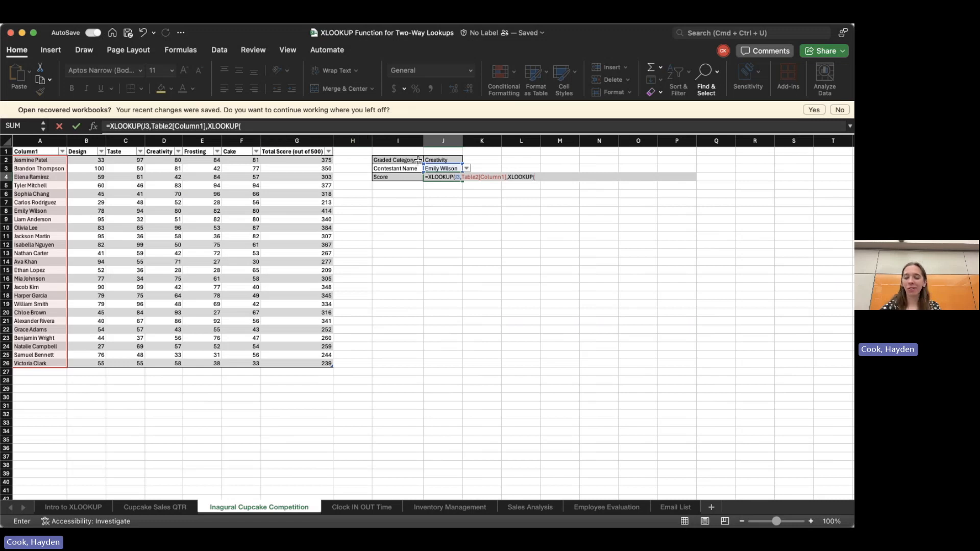
click(438, 158)
text(,)
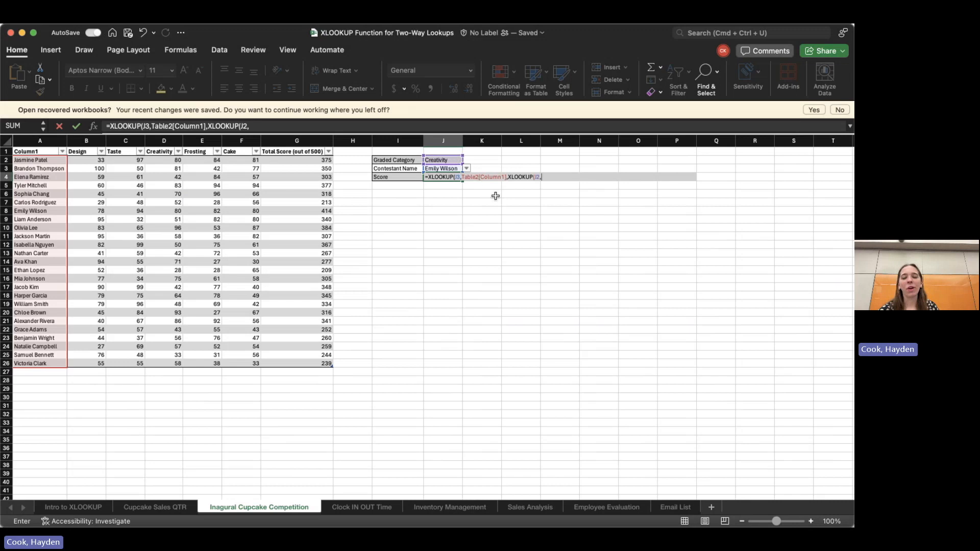
drag(81, 151, 308, 151)
text(,)
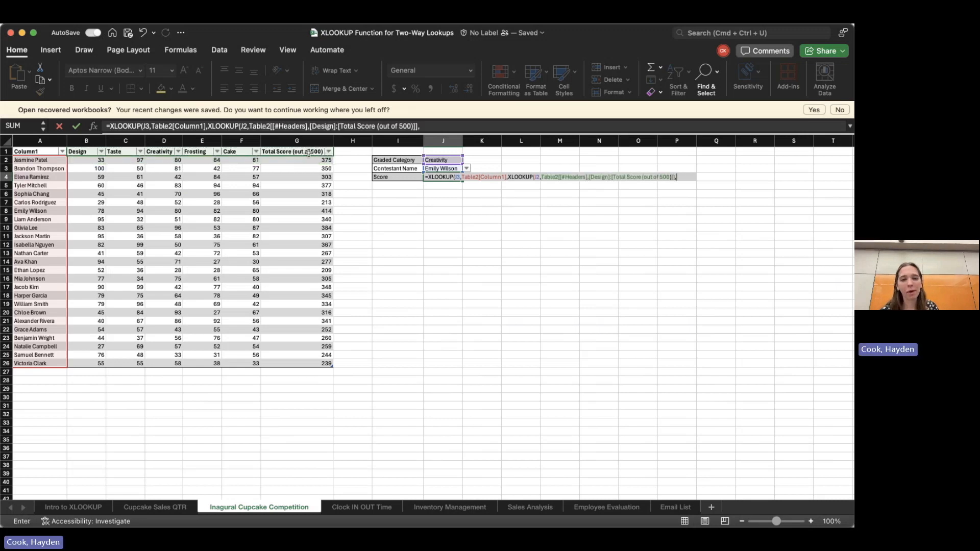
drag(97, 161, 267, 367)
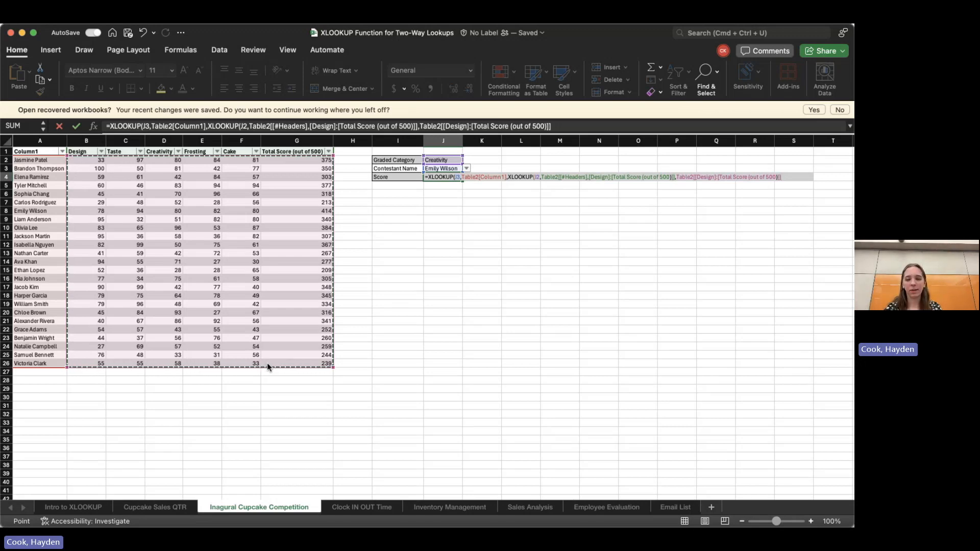
text())
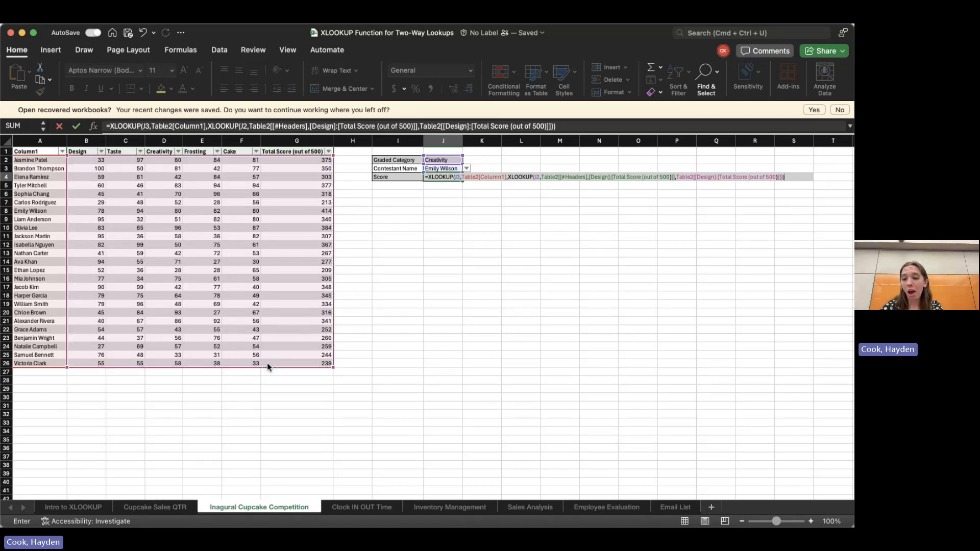
key(Return)
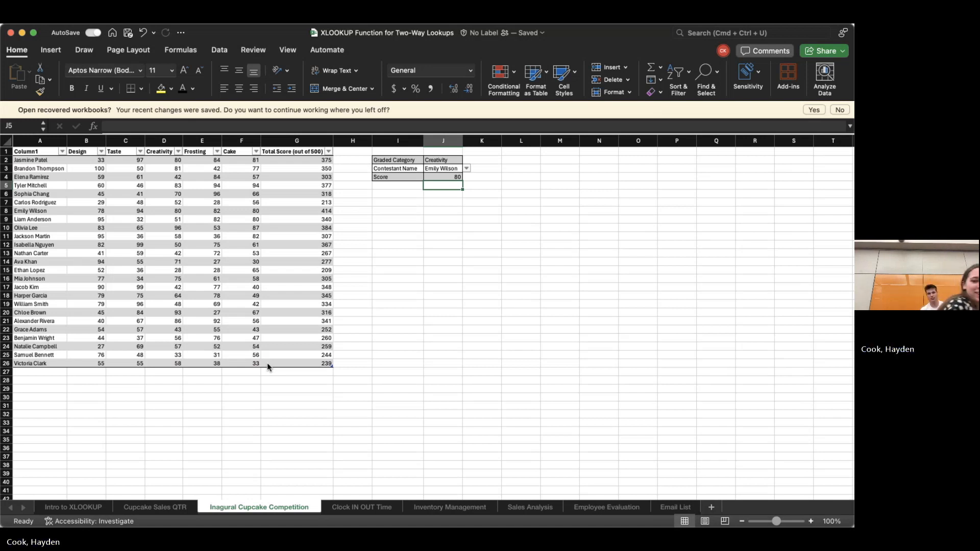
Step: On the Clock IN OUT Time sheet, start an XLOOKUP in B16 with the row's Employee as lookup value
click(371, 507)
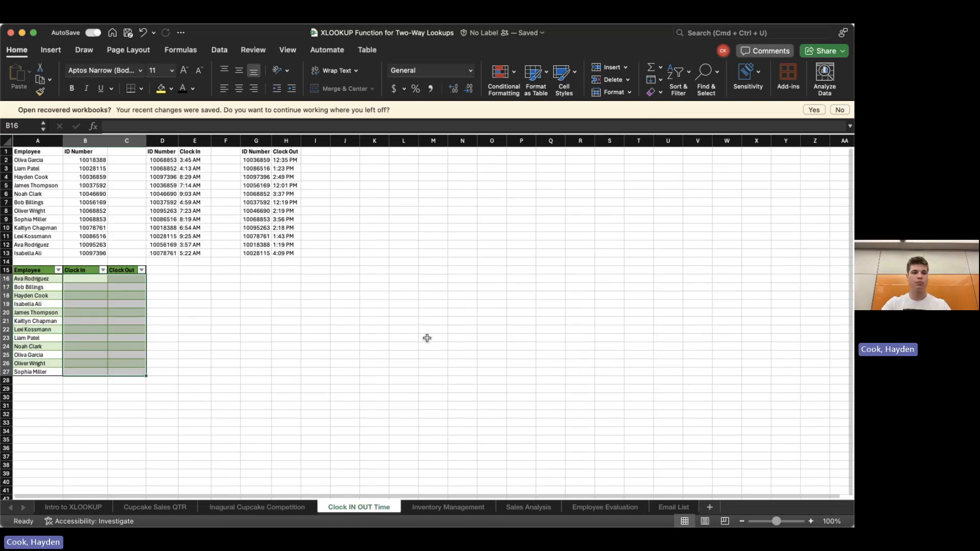
click(229, 296)
click(171, 271)
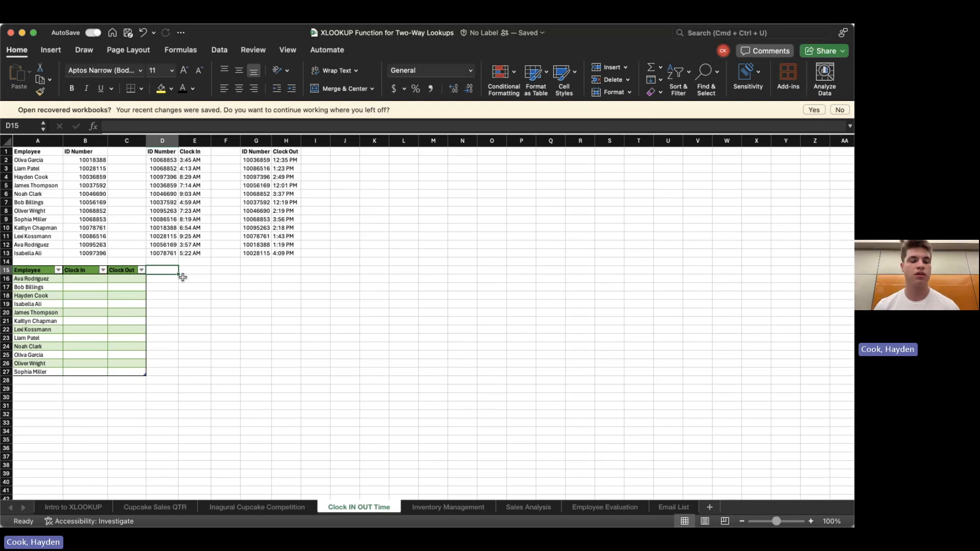
click(96, 279)
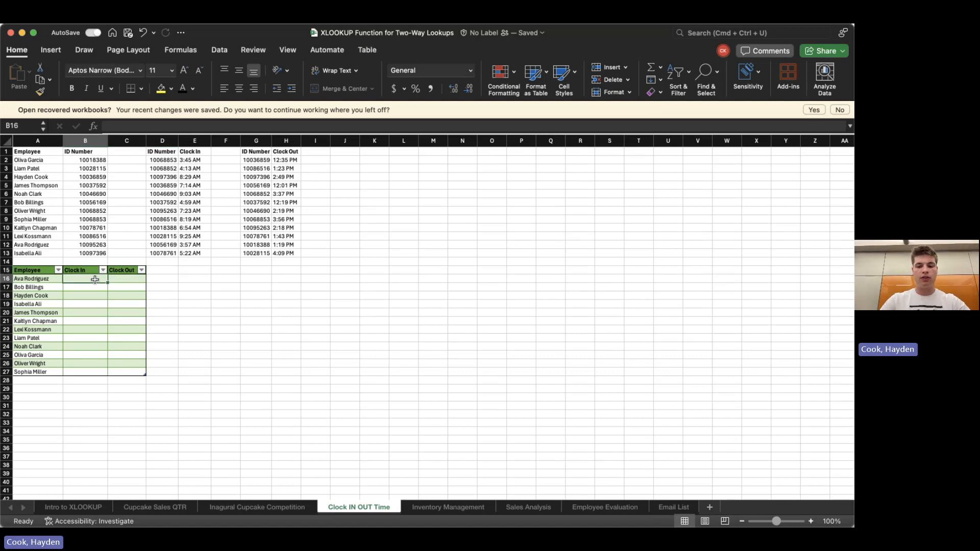
text(=)
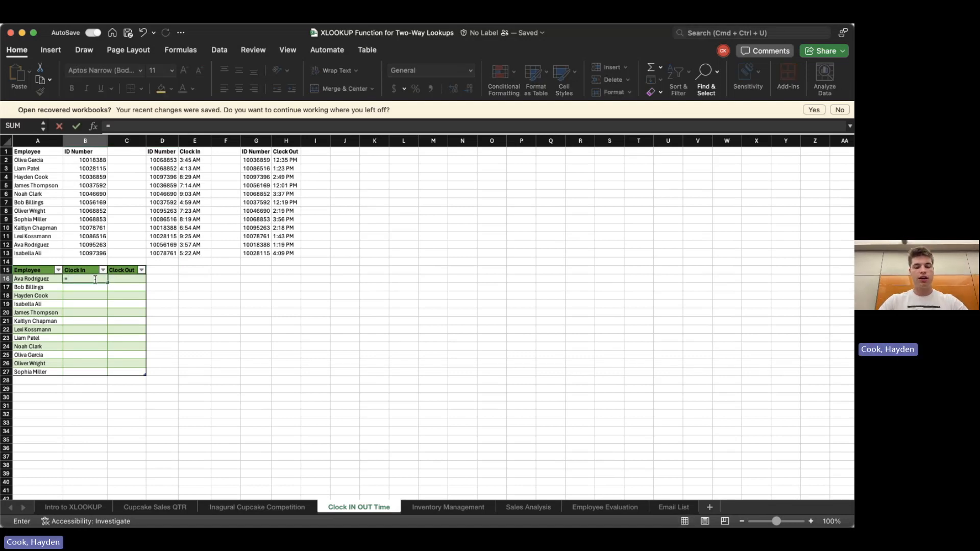
text(xlook)
key(Tab)
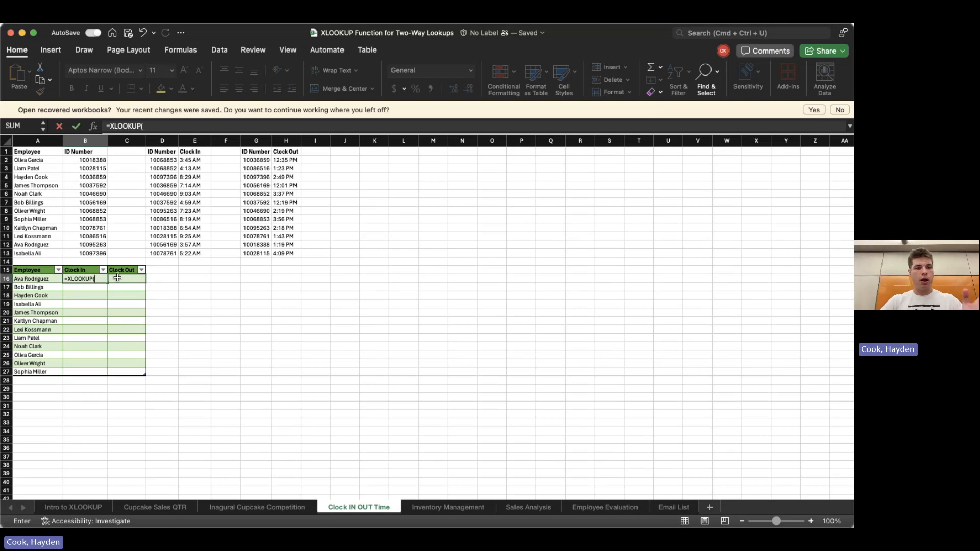
click(45, 279)
text(,)
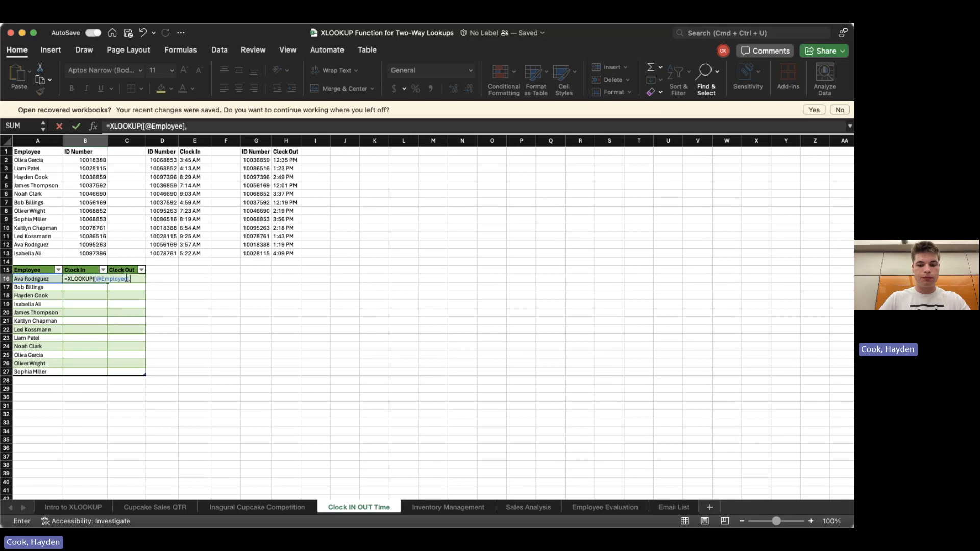
Step: Use absolute ranges $A$2:$A$13 as lookup array and $B$2:$B$13 as return array, and close the XLOOKUP
drag(41, 160, 40, 251)
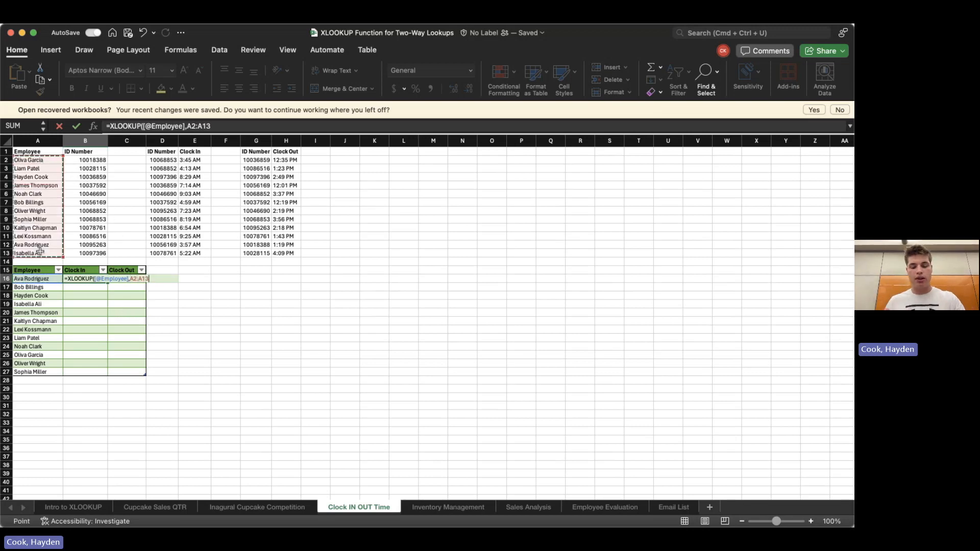
key(F4)
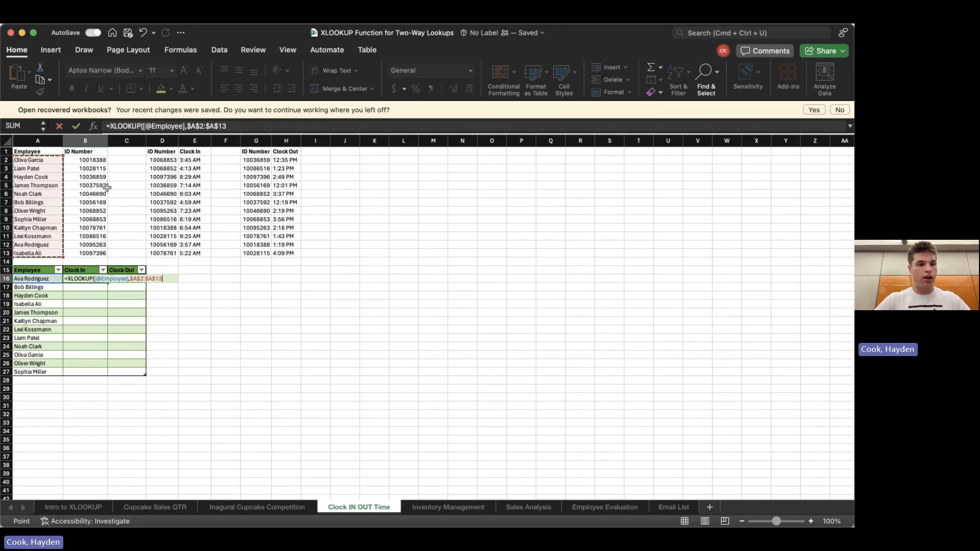
text(,)
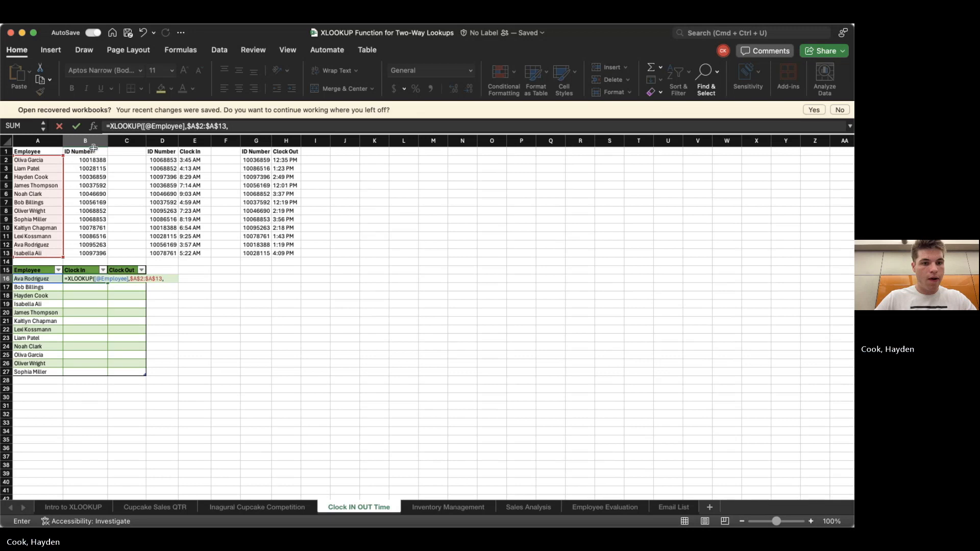
drag(92, 160, 92, 253)
key(F4)
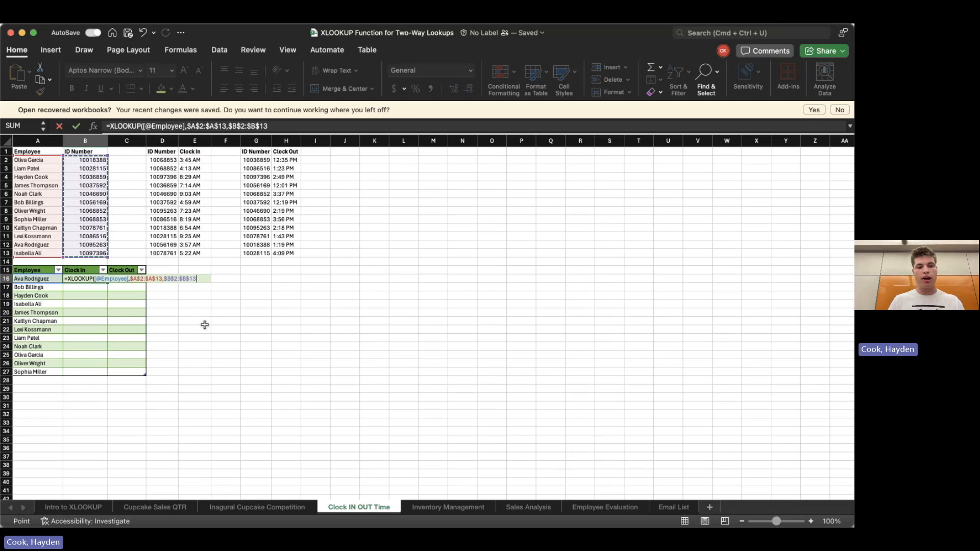
text())
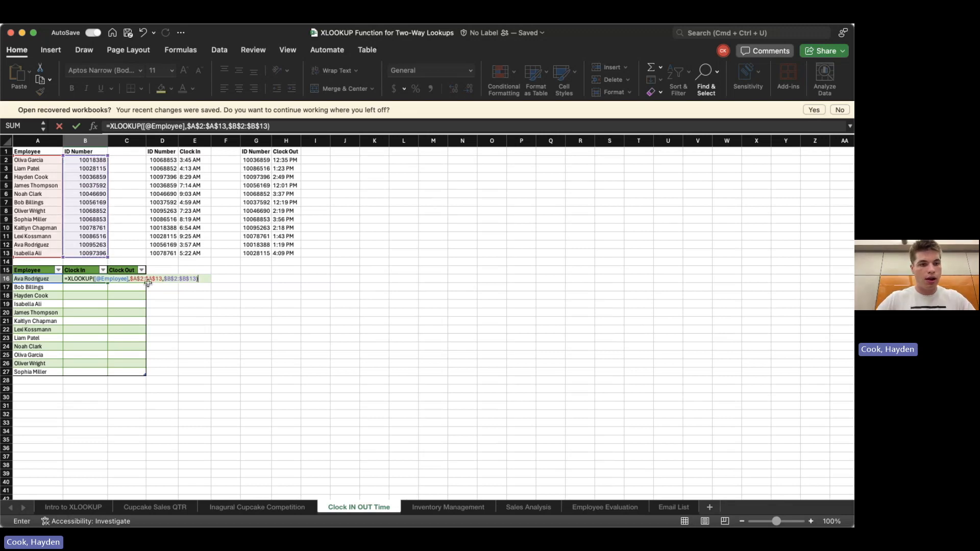
Step: Wrap the B16 formula in an outer XLOOKUP as its lookup value, with the absolute range $D$2:$D$13 as the outer lookup array
click(68, 278)
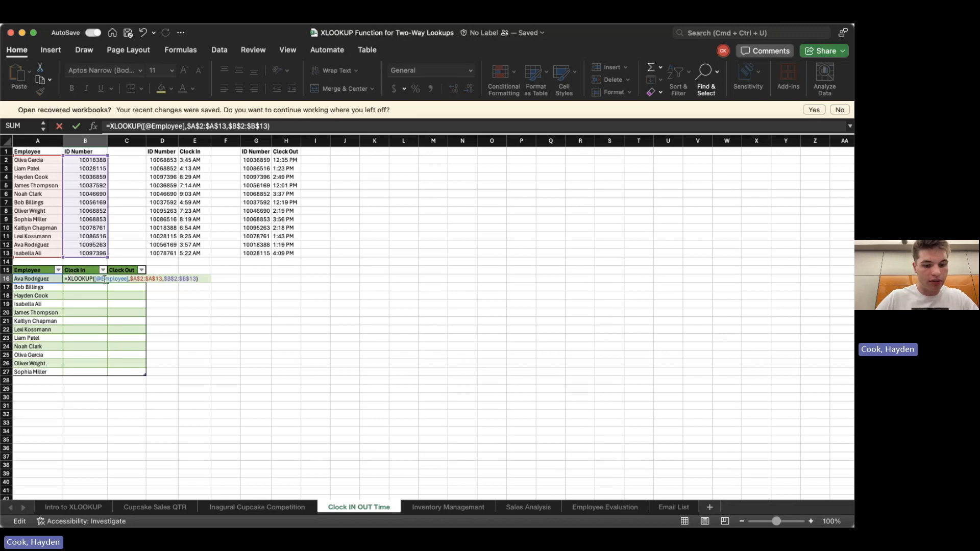
text(xl)
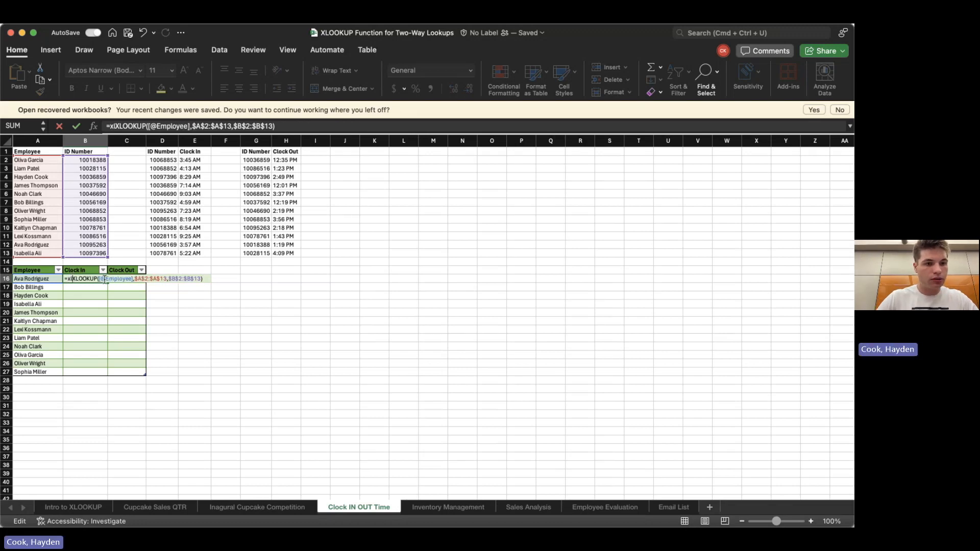
key(Tab)
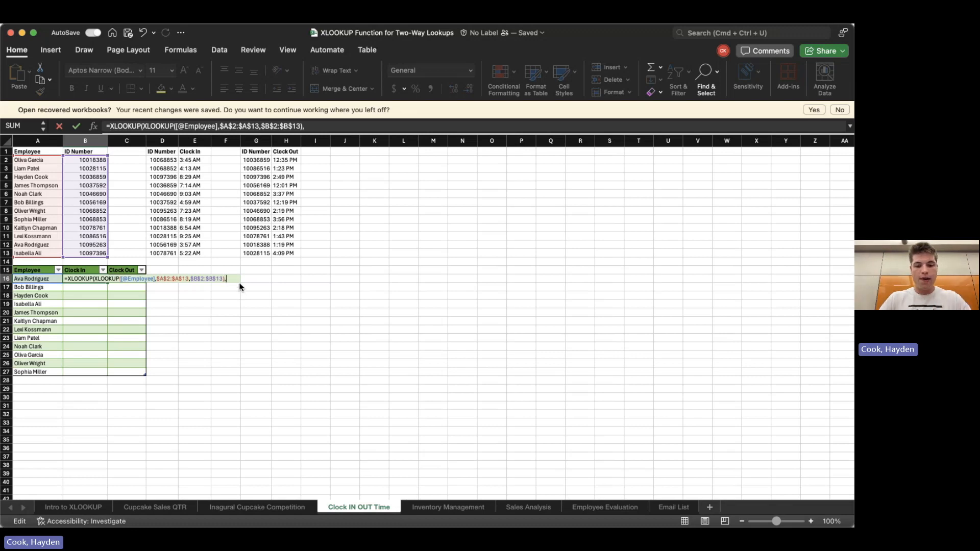
drag(164, 159, 163, 254)
key(F4)
text(,)
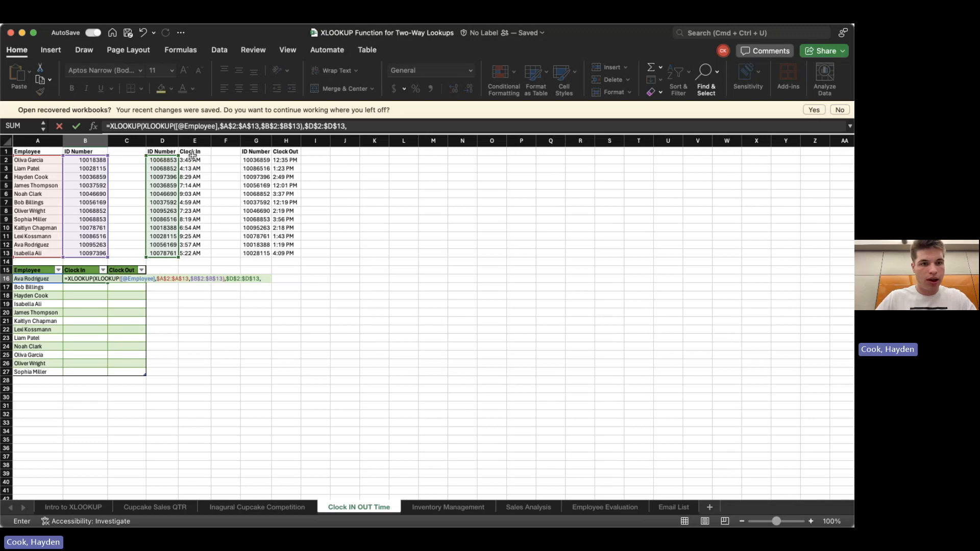
Step: Use the clock-in times $E$2:$E$13 as the outer return array and enter the formula for the Clock In column
drag(193, 160, 196, 253)
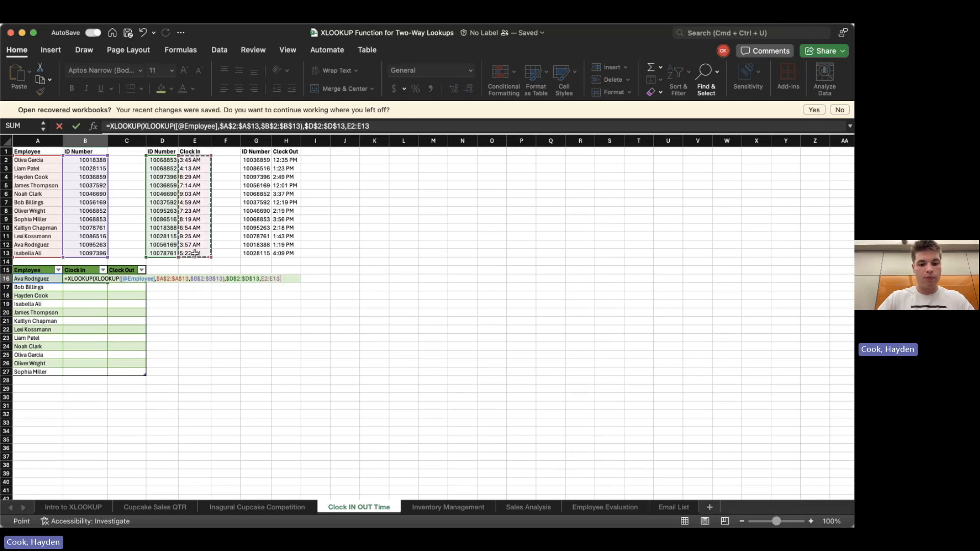
key(F4)
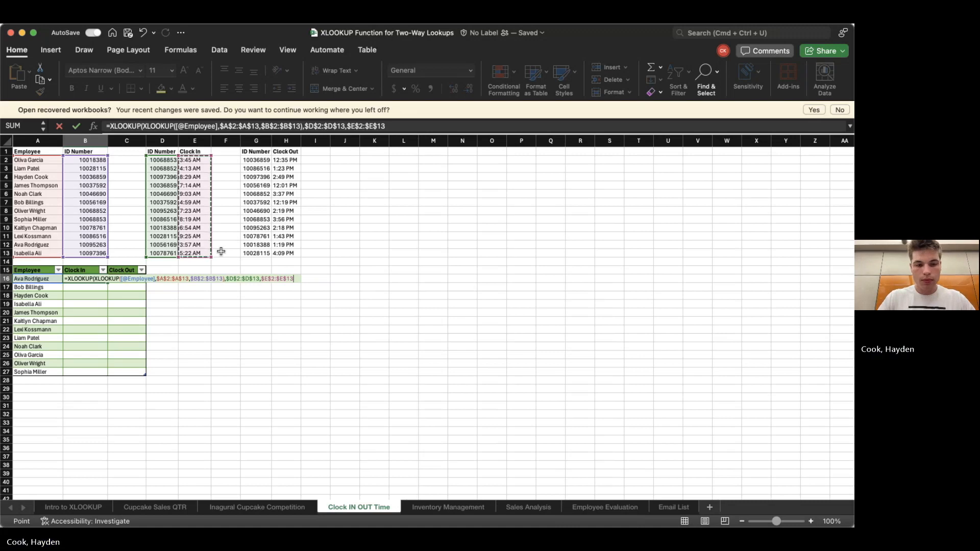
text())
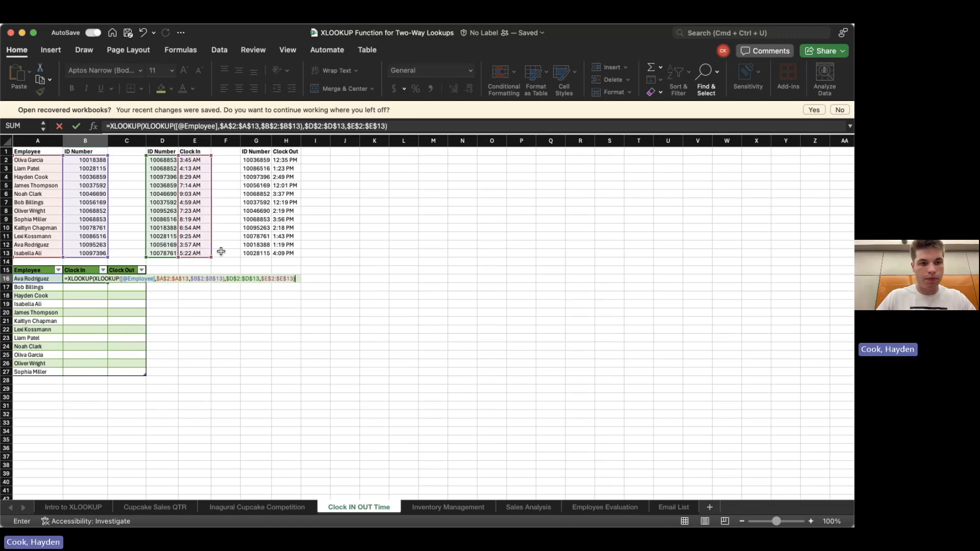
key(Tab)
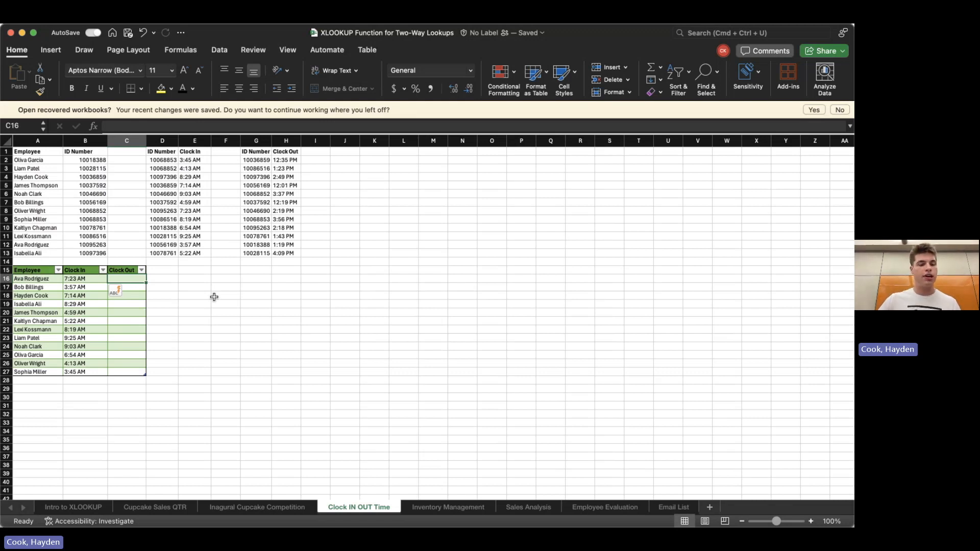
Step: Start an XLOOKUP in C16 whose lookup value is a nested XLOOKUP looking up the row's Employee
text(=)
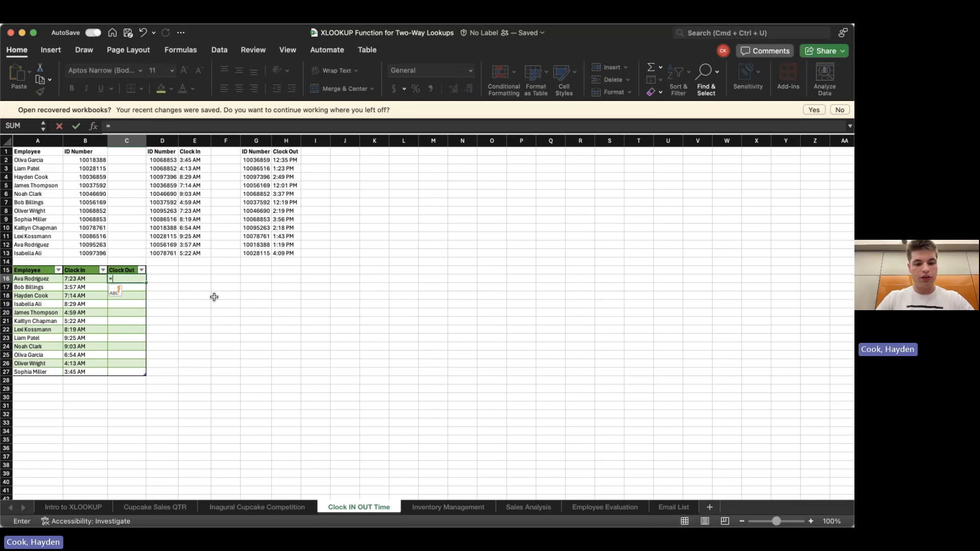
text(xlookup)
key(Tab)
text(xlook)
key(Tab)
click(46, 280)
text(,)
Step: Give the nested XLOOKUP in C16 $A$2:$A$13 as lookup array and $B$2:$B$13 as return array, and close it
drag(28, 159, 29, 249)
key(F4)
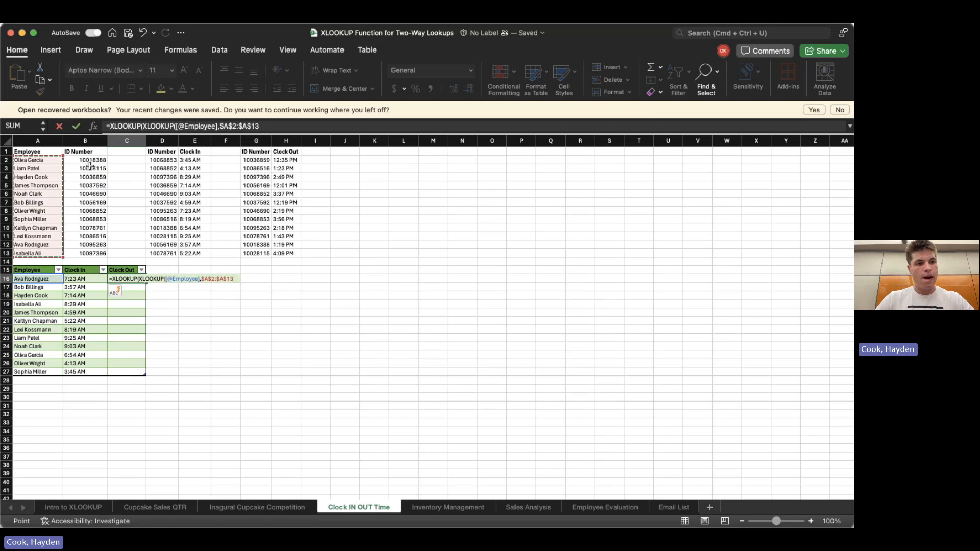
text(,)
drag(94, 159, 93, 253)
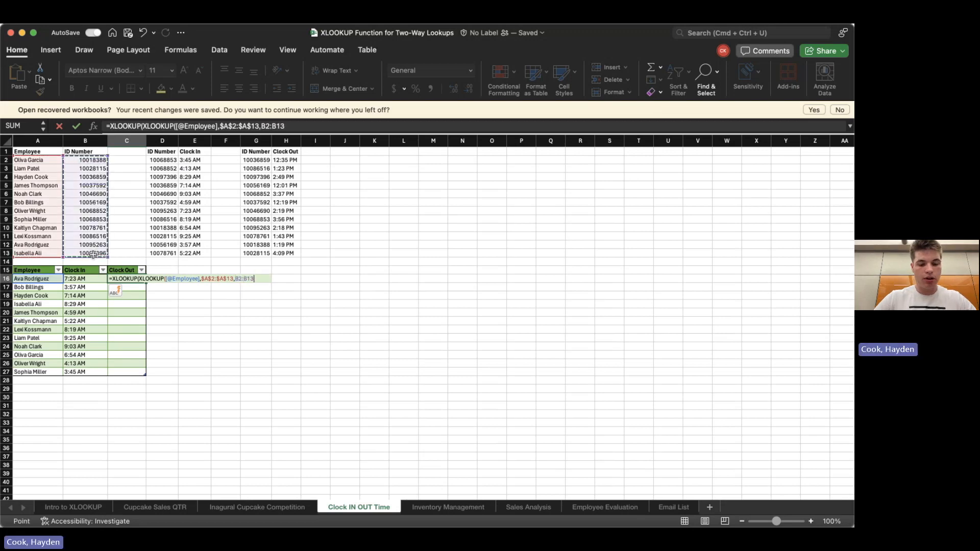
key(F4)
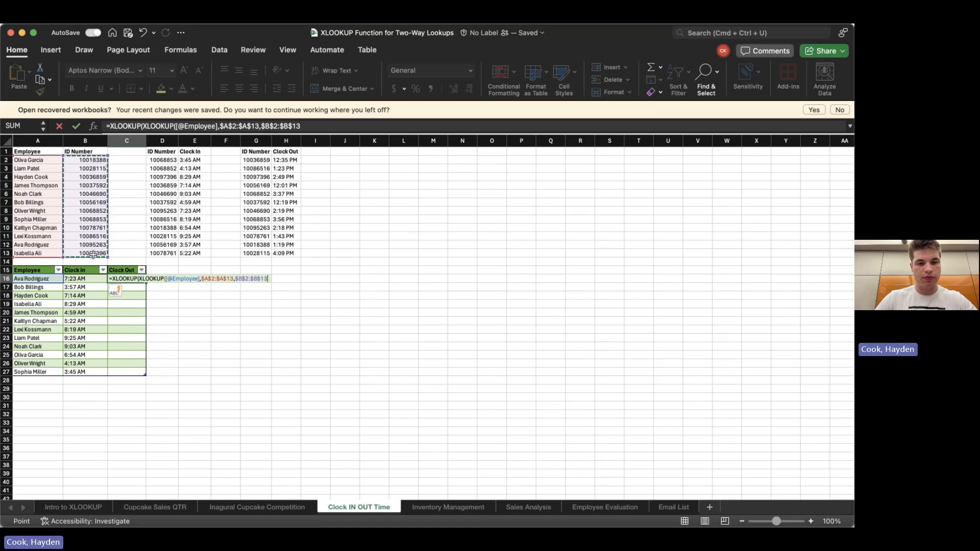
text())
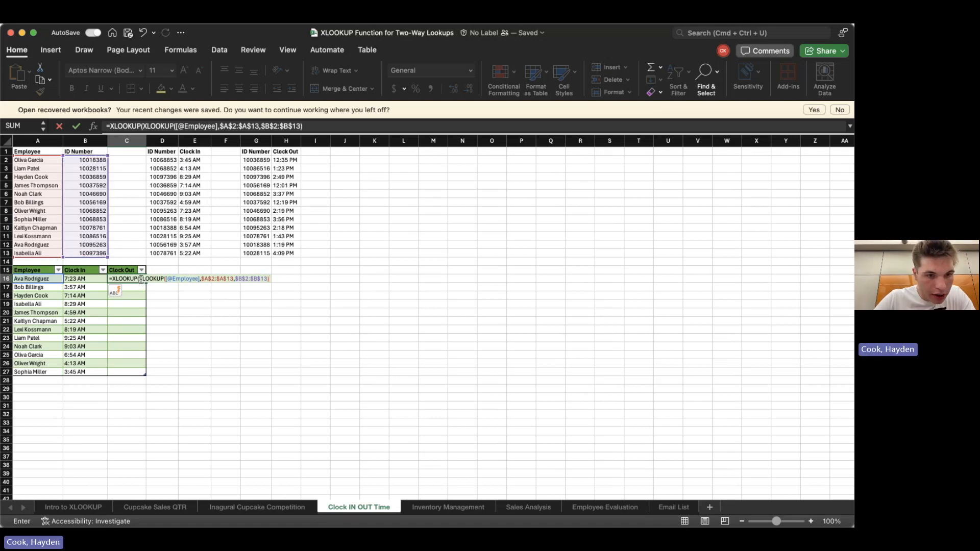
drag(182, 280, 269, 280)
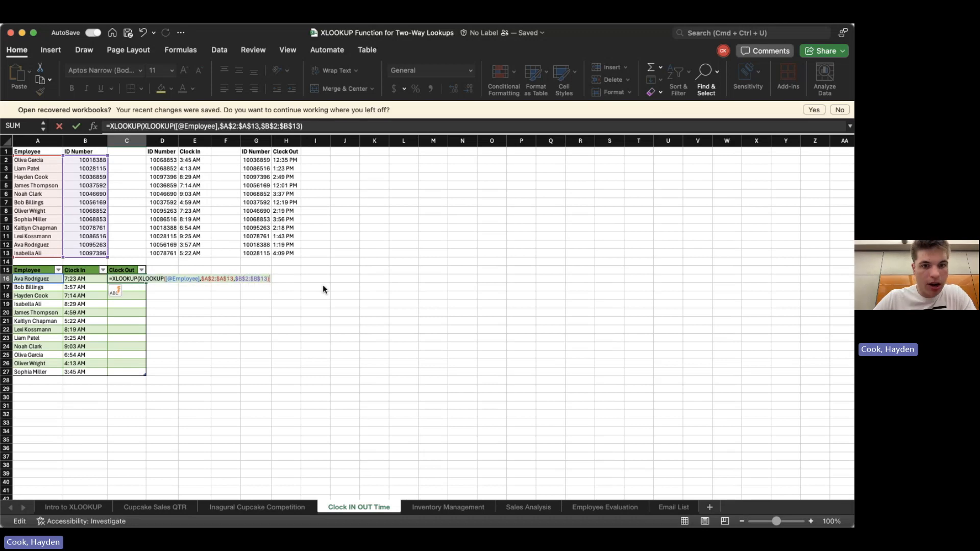
Step: Set the outer XLOOKUP's lookup array in C16 to the absolute ID Number range $G$2:$G$13
text(,)
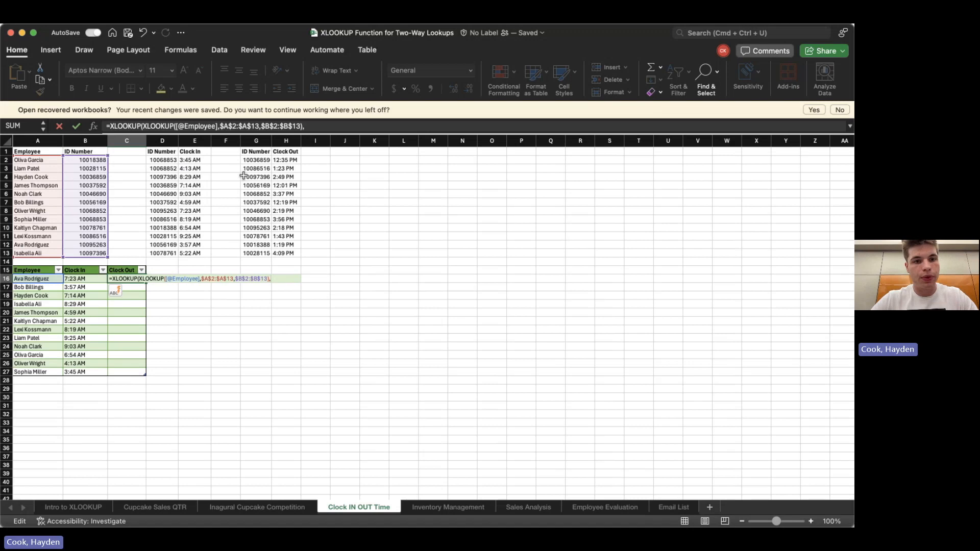
click(254, 160)
drag(255, 160, 260, 252)
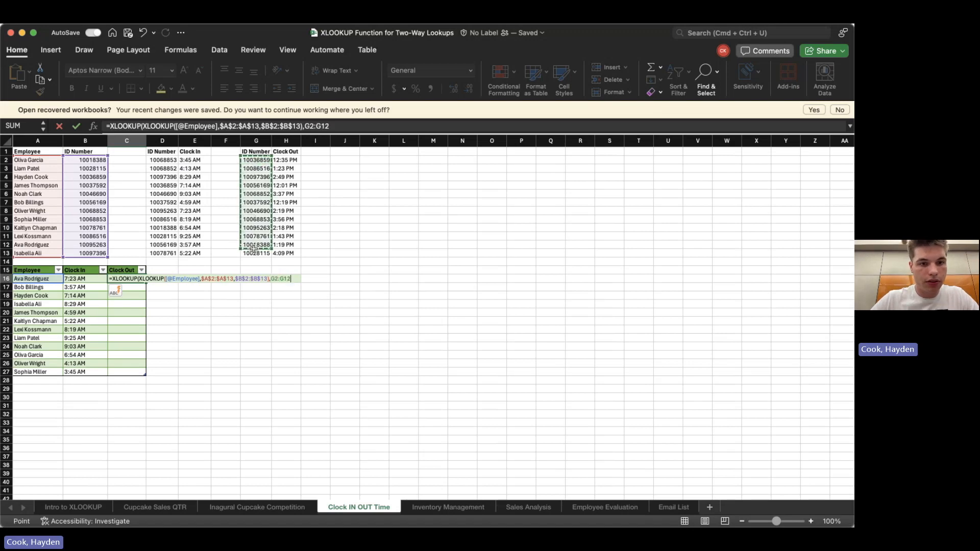
key(F4)
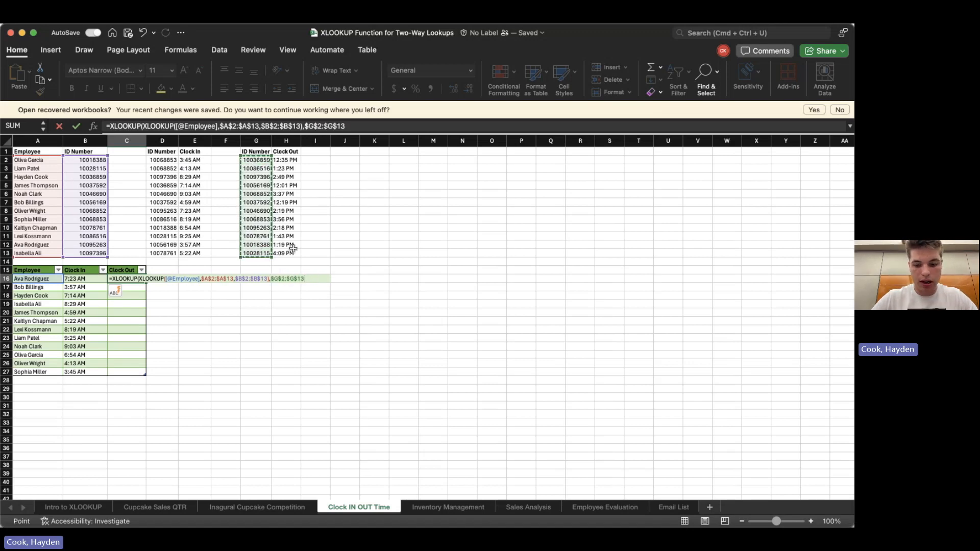
Step: Use the clock-out times $H$2:$H$13 as the outer return array and enter the formula for the Clock Out column
text(,)
drag(290, 162, 289, 253)
key(F4)
text()))
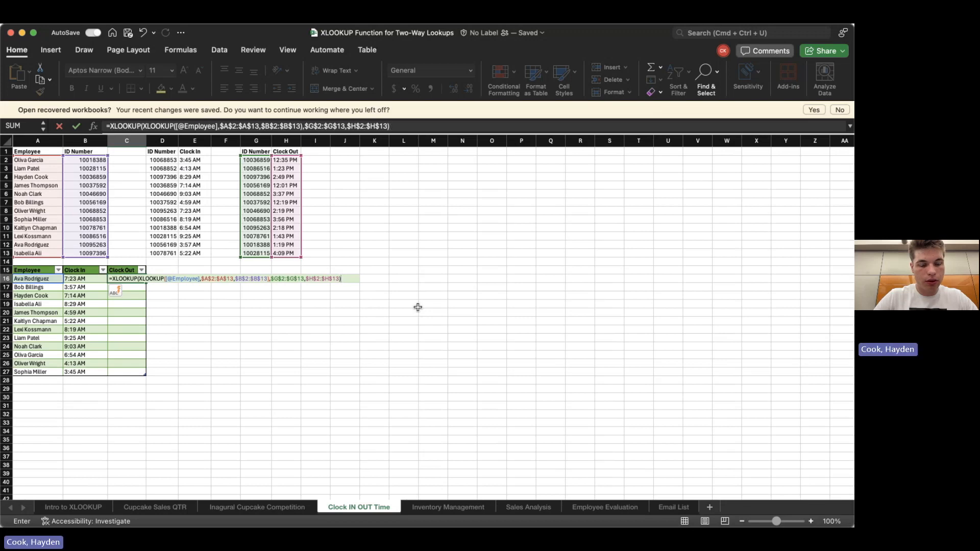
key(Return)
click(166, 279)
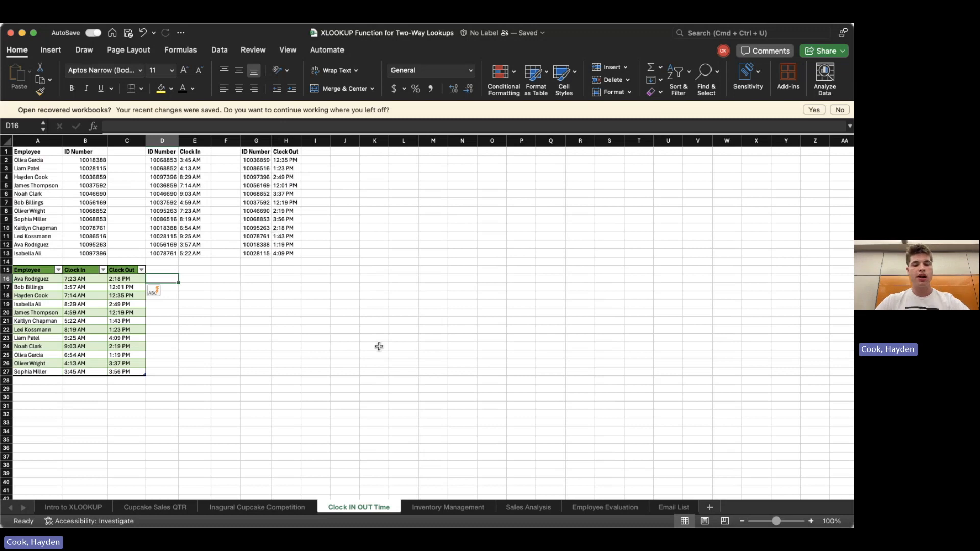
Step: On the Inventory Management sheet, choose Maple Ave. as the Location and Milk (Gal.) as the Ingredient, and locate their intersecting amount
click(428, 508)
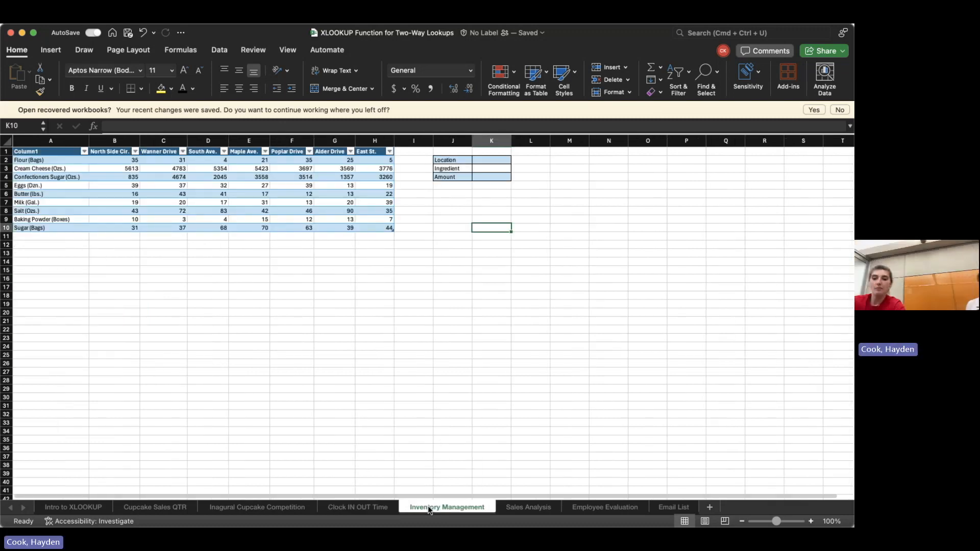
click(478, 162)
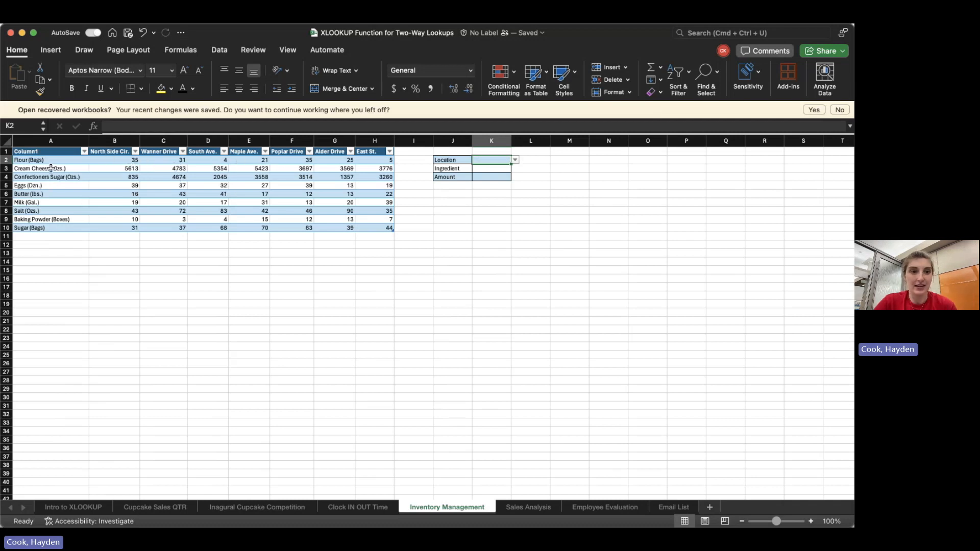
drag(51, 159, 55, 229)
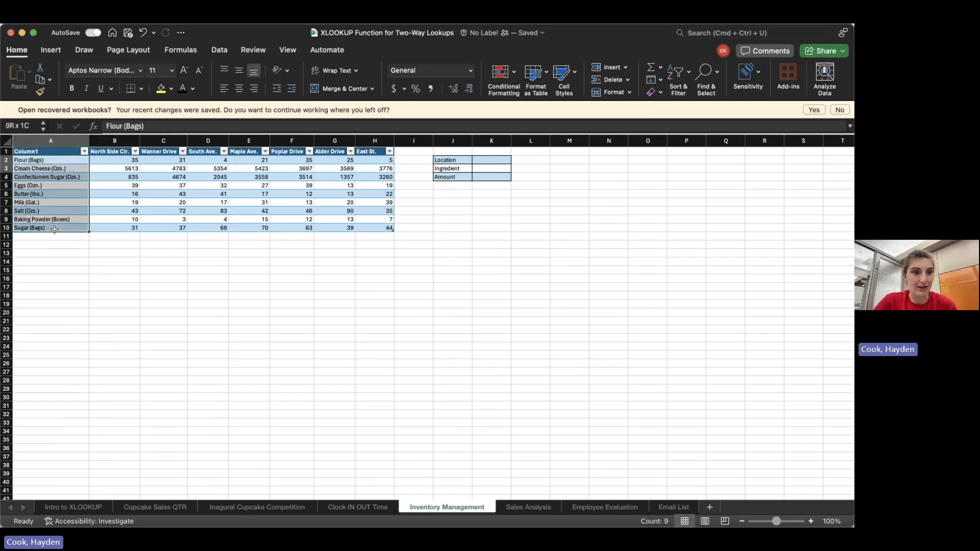
click(495, 159)
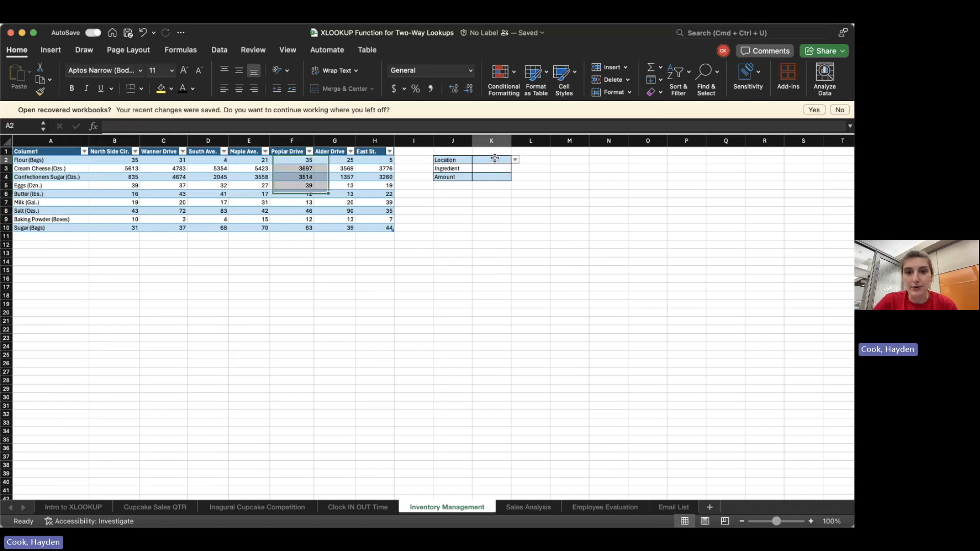
click(515, 160)
click(511, 209)
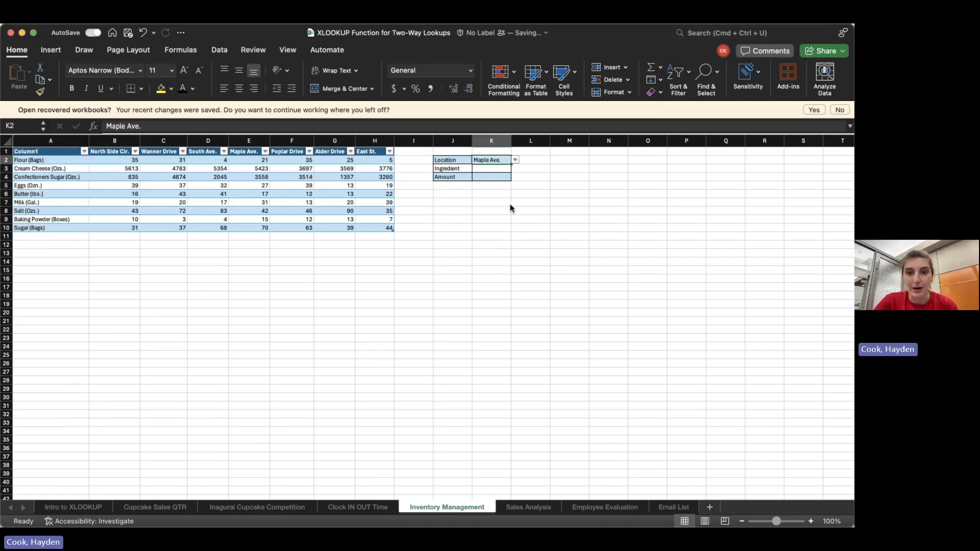
click(501, 169)
click(515, 169)
click(508, 233)
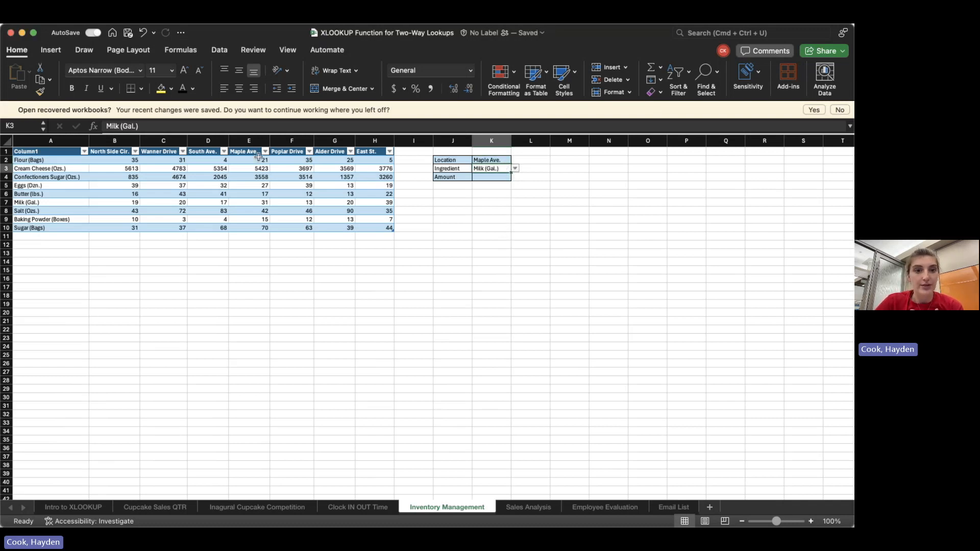
click(251, 203)
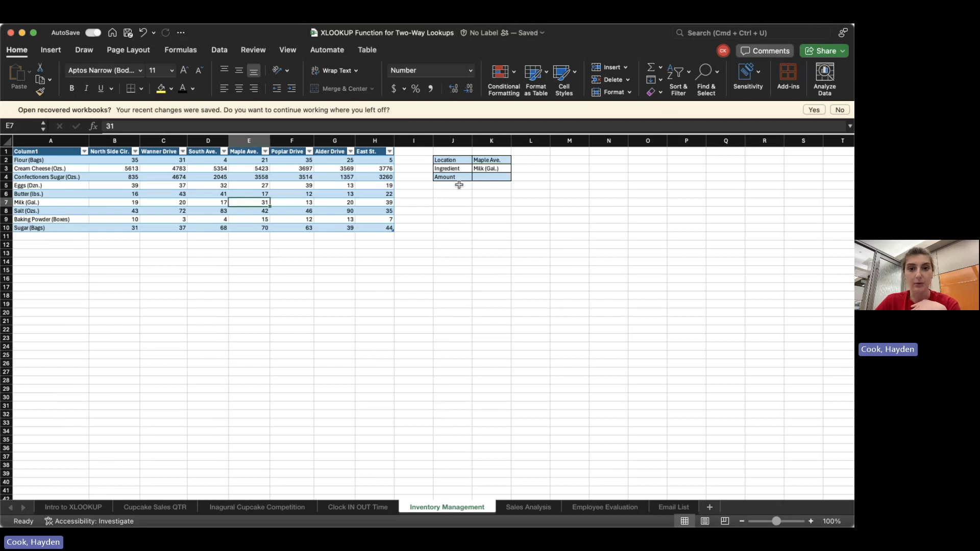
Step: Start an XLOOKUP in the Amount cell K4 with the Location cell K2 as its lookup value
double_click(488, 177)
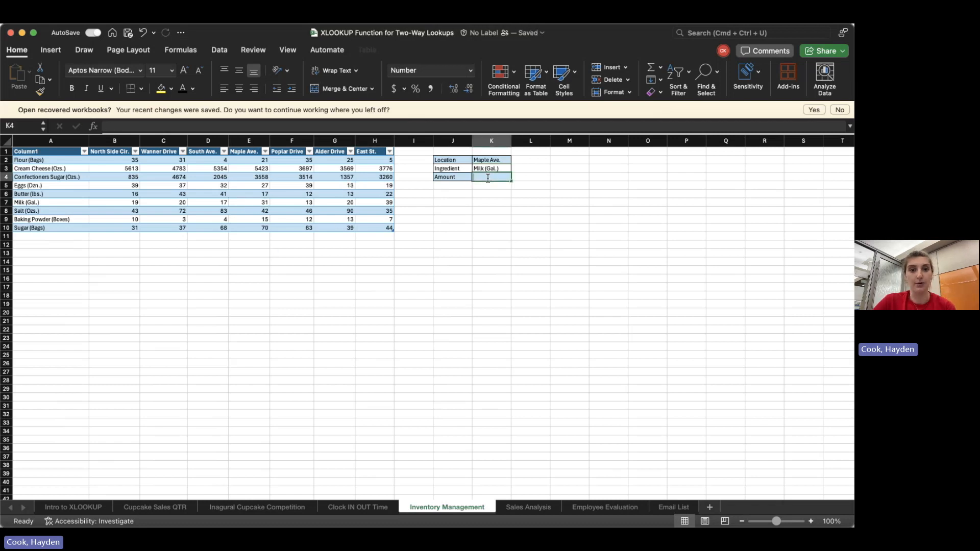
text(=)
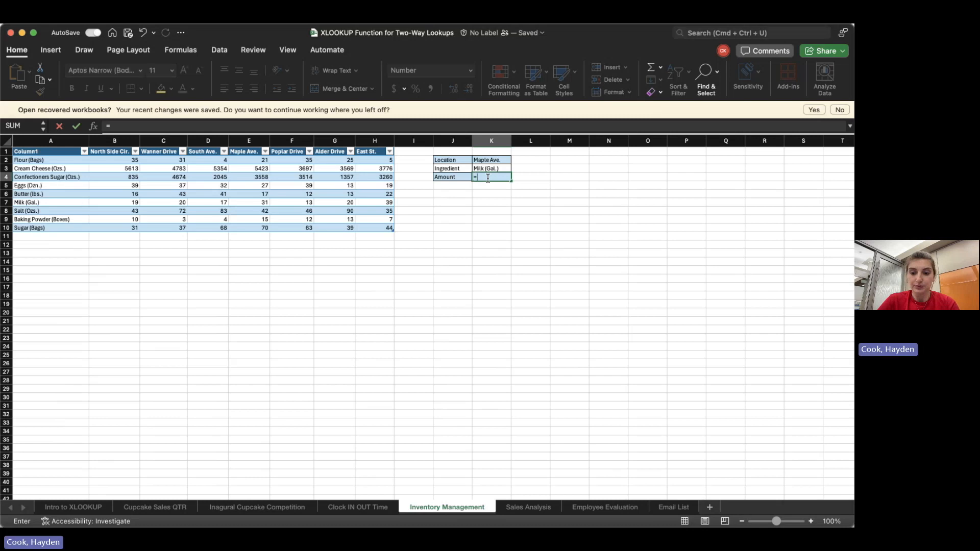
text(xlook)
key(Tab)
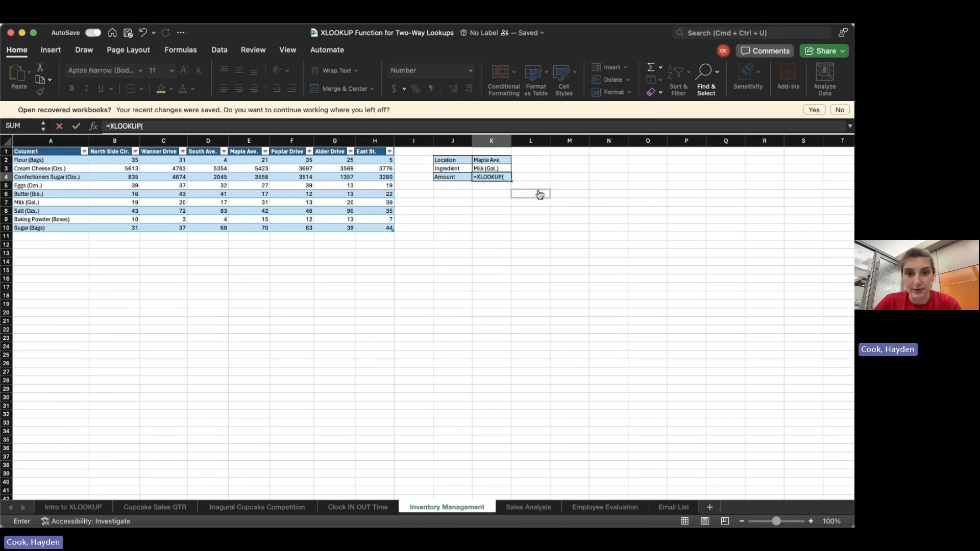
click(499, 161)
text(,)
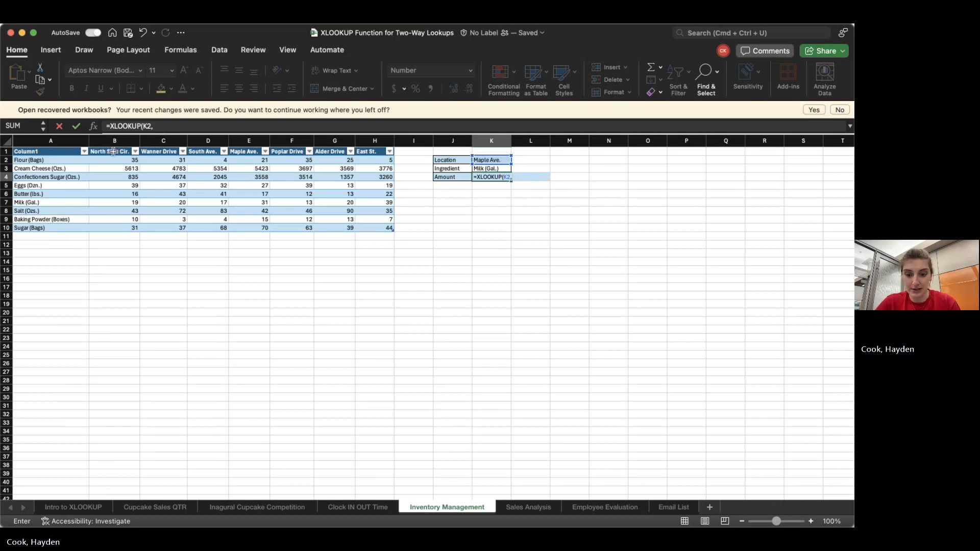
Step: Use the location headers from North Side Cir. to East St. as lookup array and begin a nested XLOOKUP as return array
drag(113, 152, 365, 154)
text(,x)
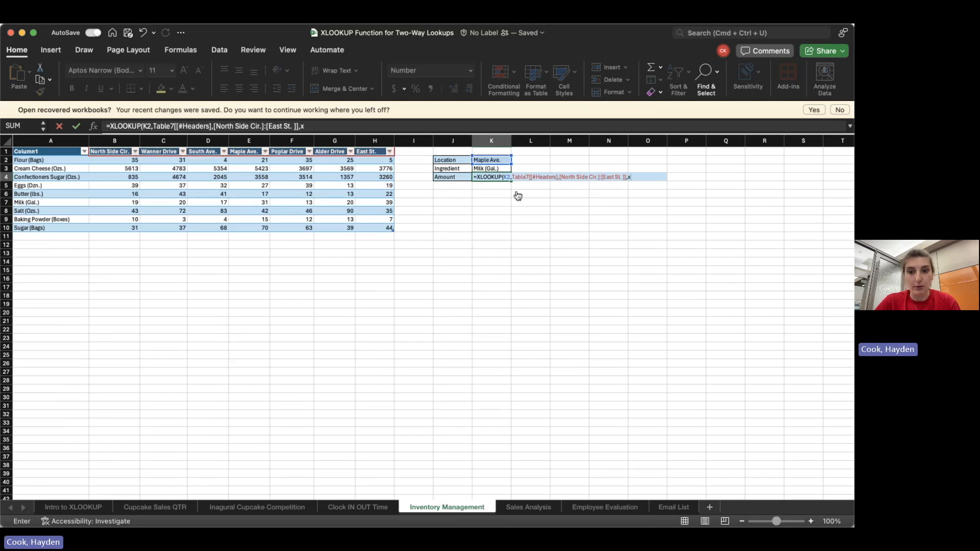
text(lookup)
key(Tab)
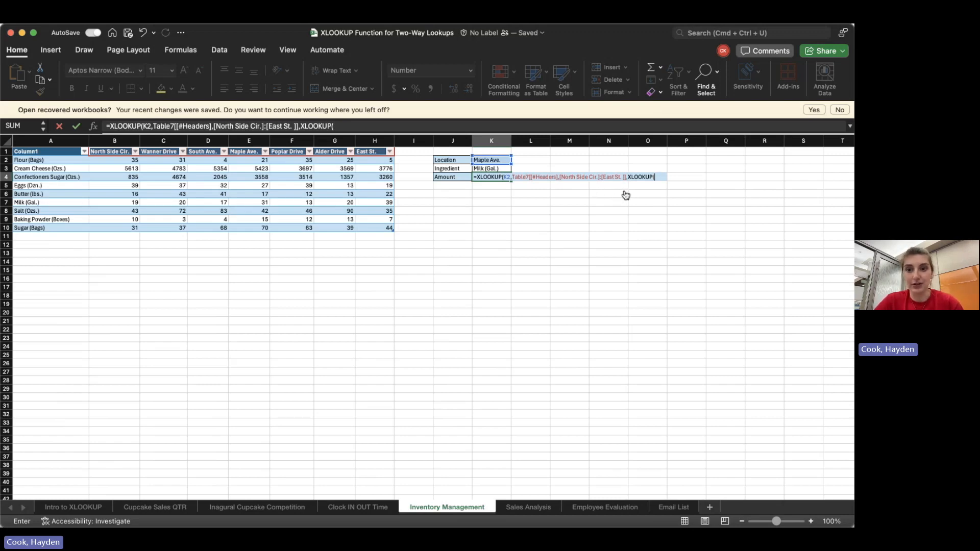
Step: Give the nested XLOOKUP the Ingredient cell K3 as lookup value and the ingredient names in Table7[Column1] as lookup array
click(485, 168)
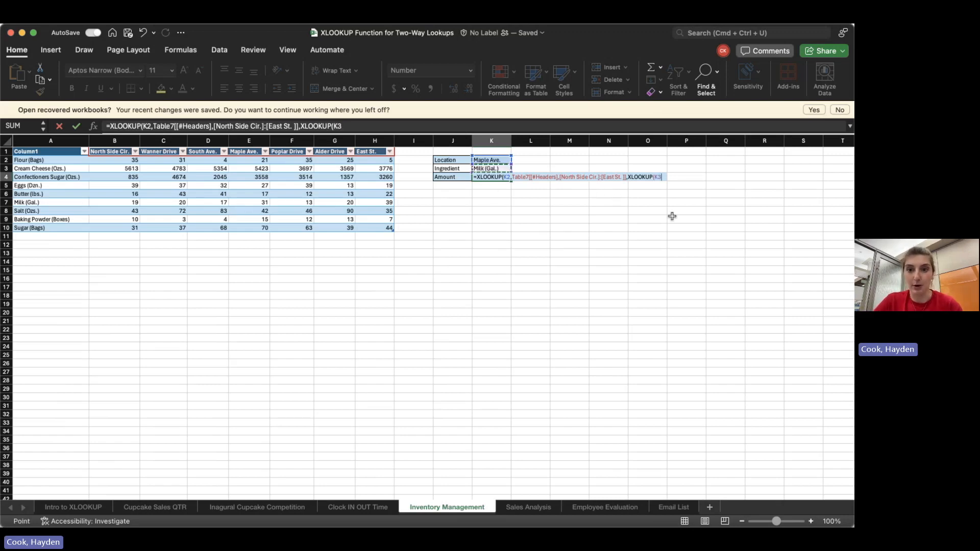
text(,)
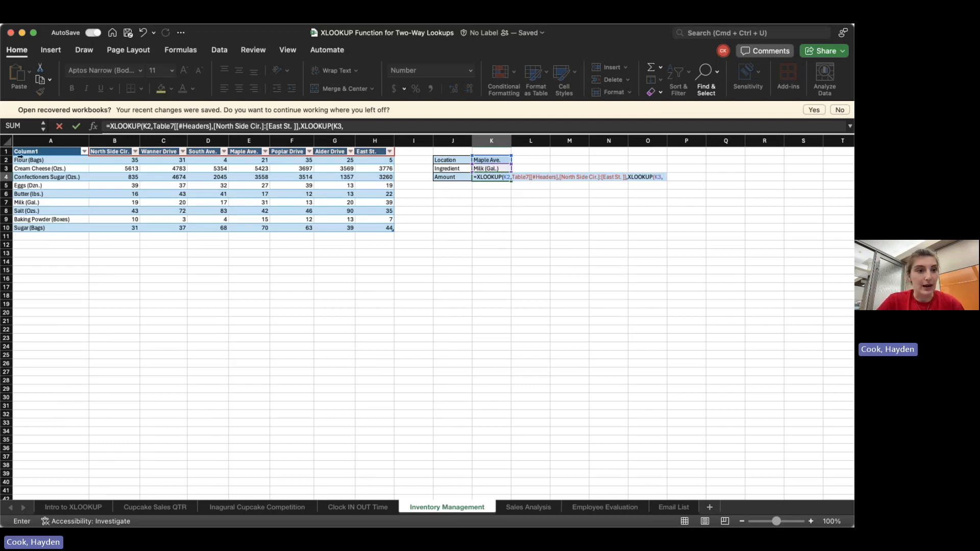
drag(47, 161, 49, 223)
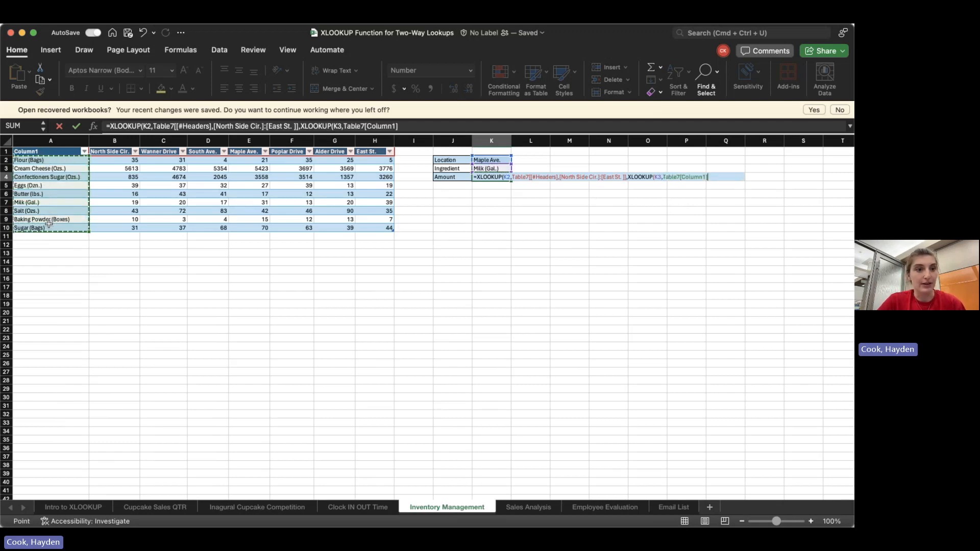
text(,)
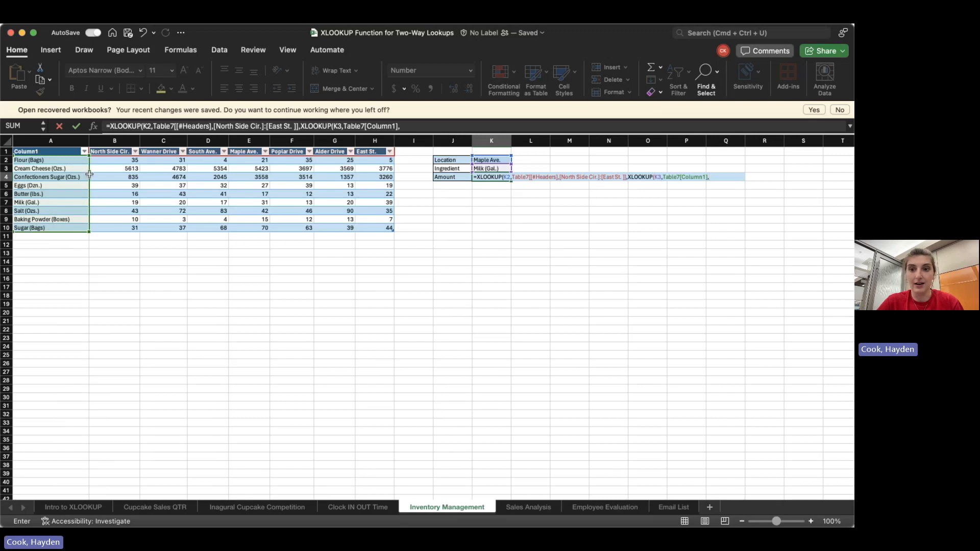
Step: Use the inventory amounts B2:H10 as the nested return array, enter the Amount formula, and check it against the Maple Ave. milk cell
drag(103, 162, 373, 231)
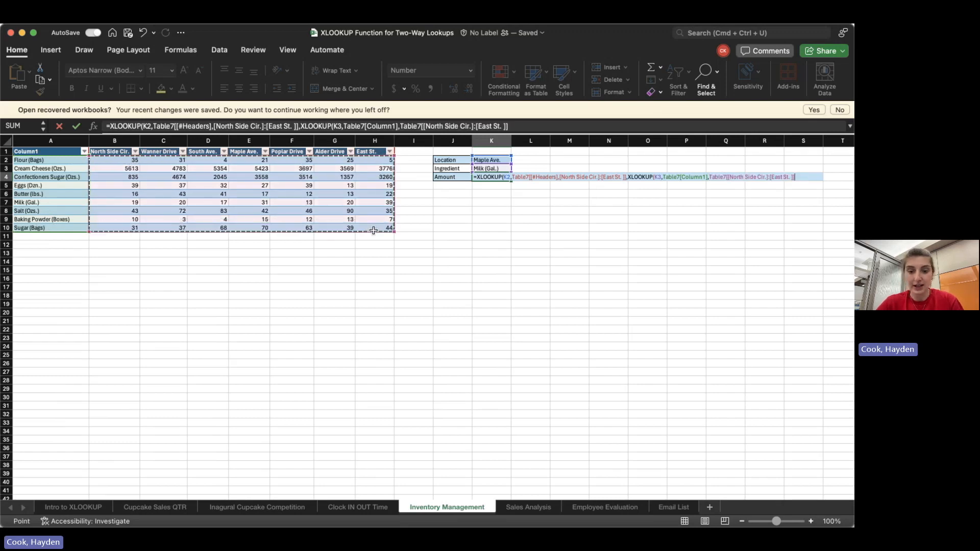
text()))
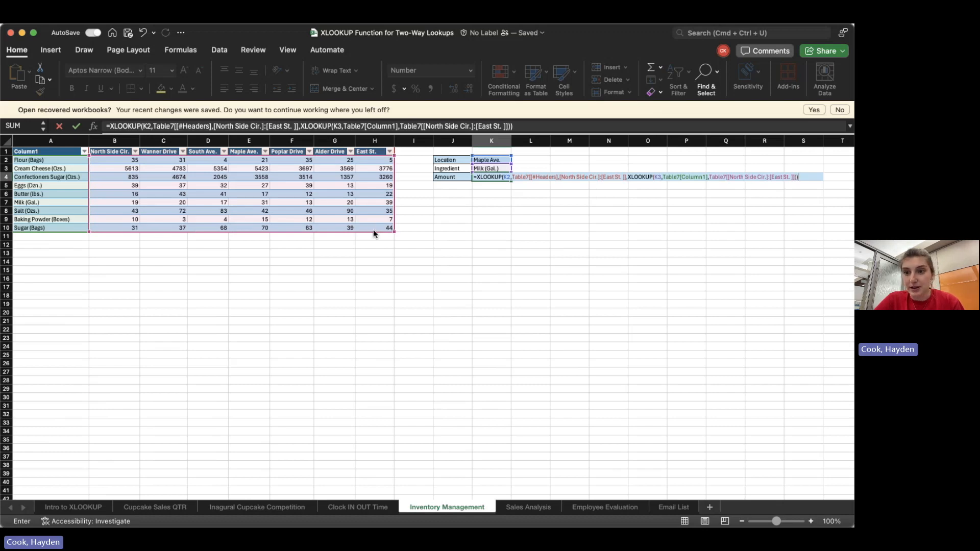
key(ctrl+Return)
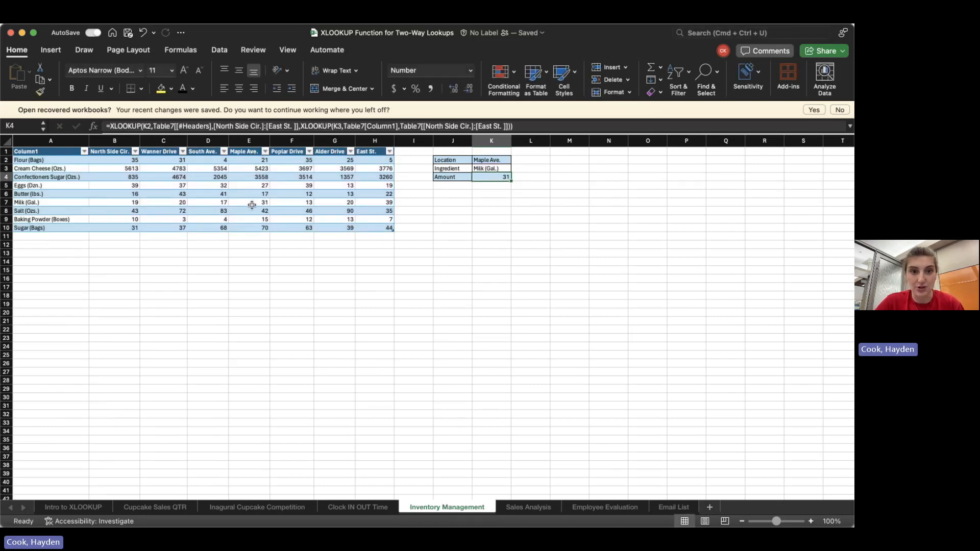
click(251, 204)
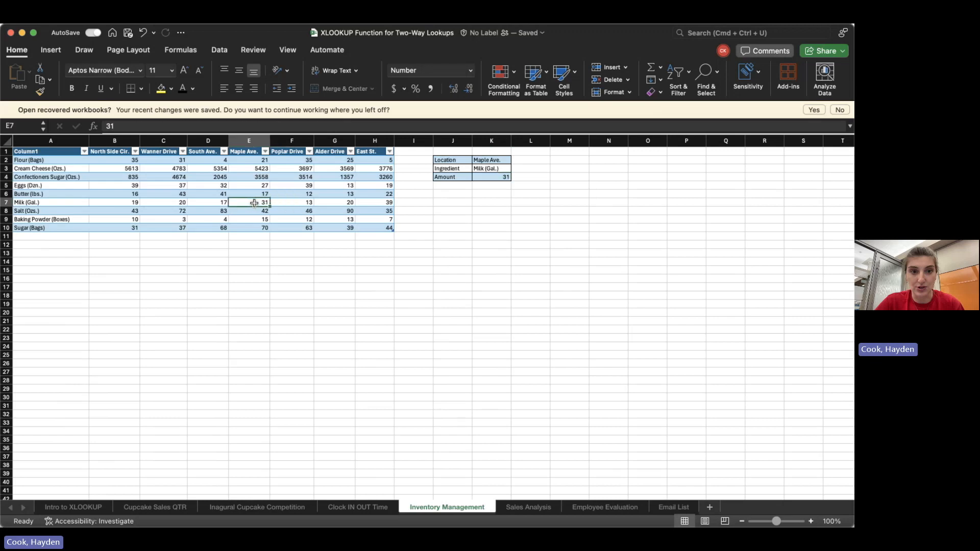
Step: On the Sales Analysis sheet, choose Northeast as the Region and Birthday Cake as the Flavor
click(529, 508)
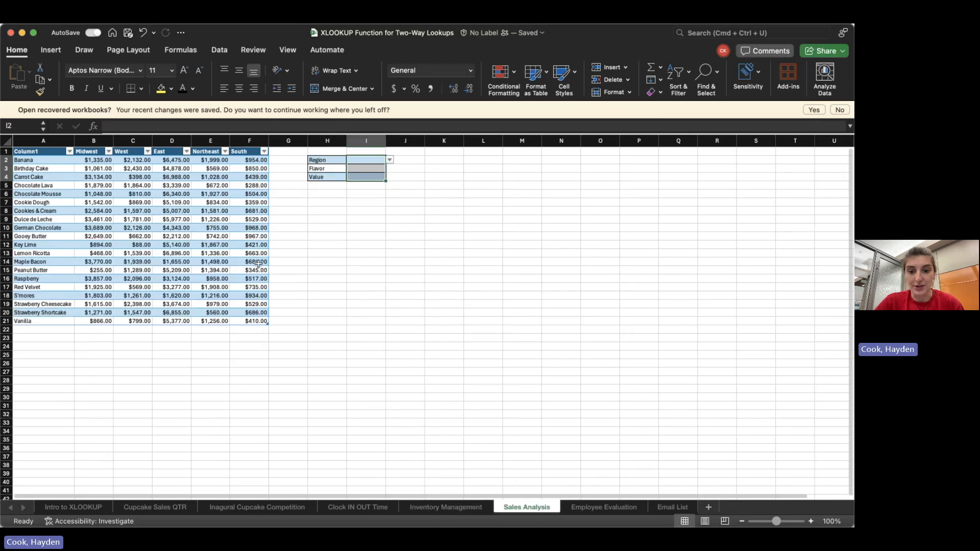
click(334, 275)
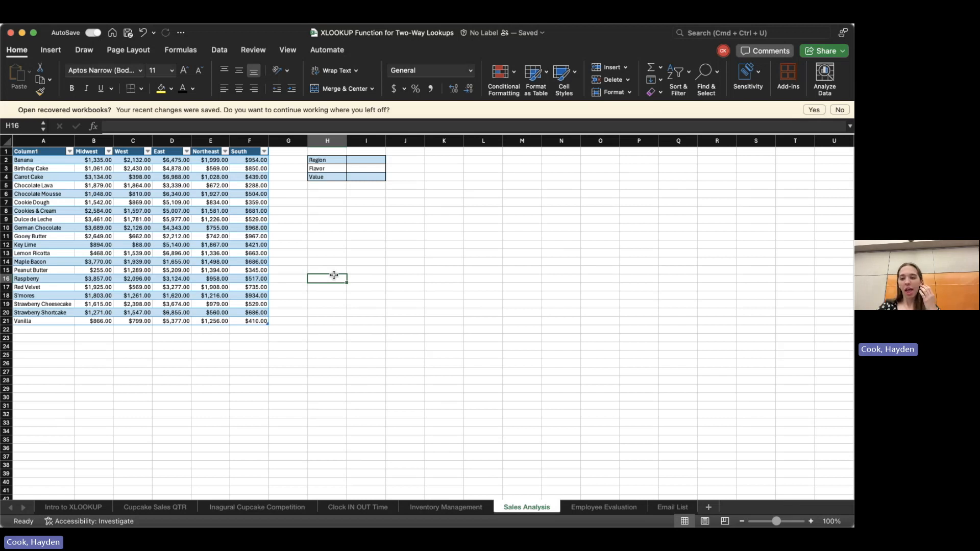
click(366, 159)
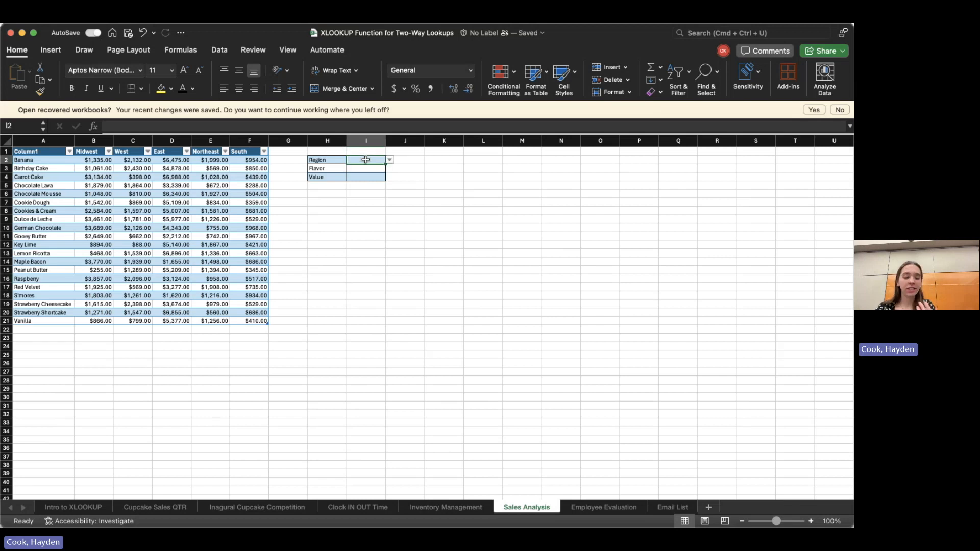
click(390, 160)
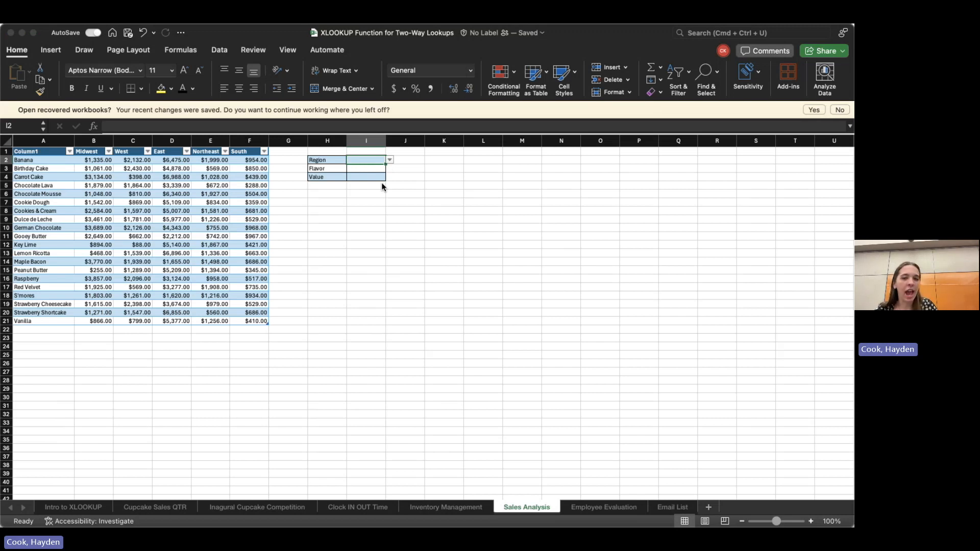
click(381, 192)
click(366, 168)
click(389, 169)
click(391, 186)
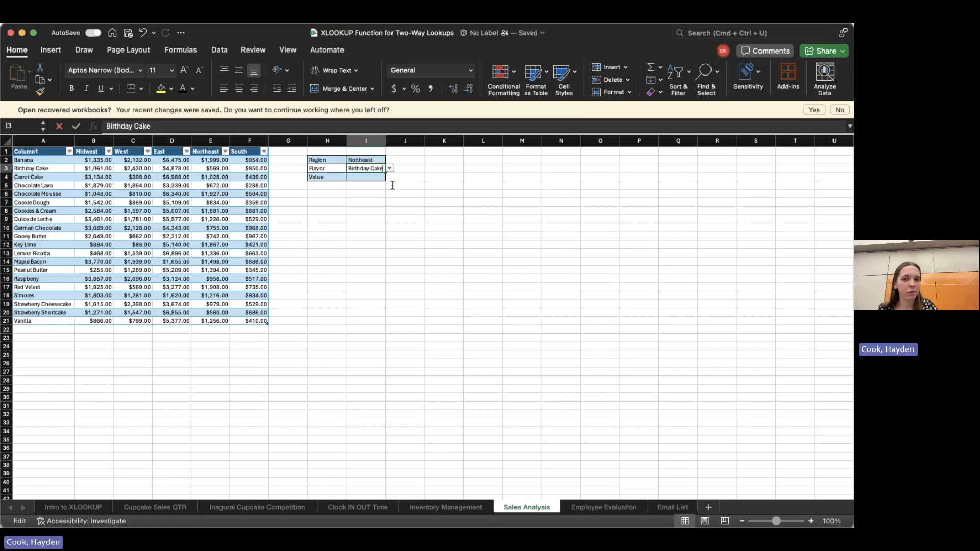
Step: Begin an XLOOKUP in Value cell I4 with Region cell I2 as lookup value and the Midwest to South headers as lookup array
click(359, 178)
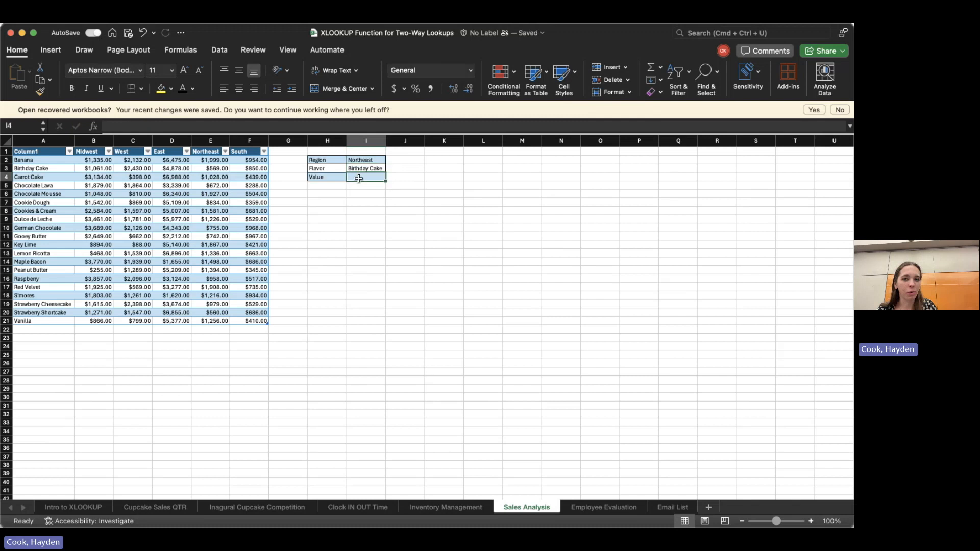
text(=x)
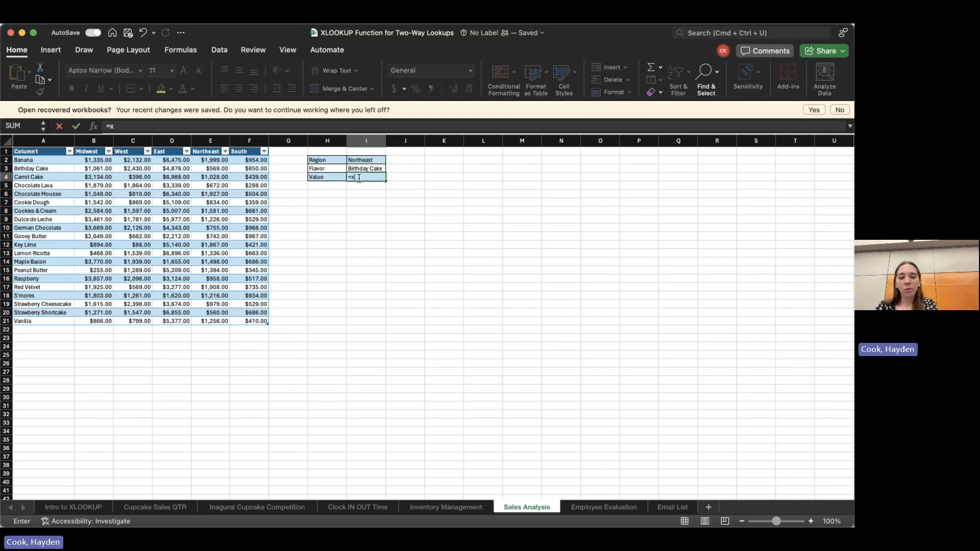
text(l)
key(Tab)
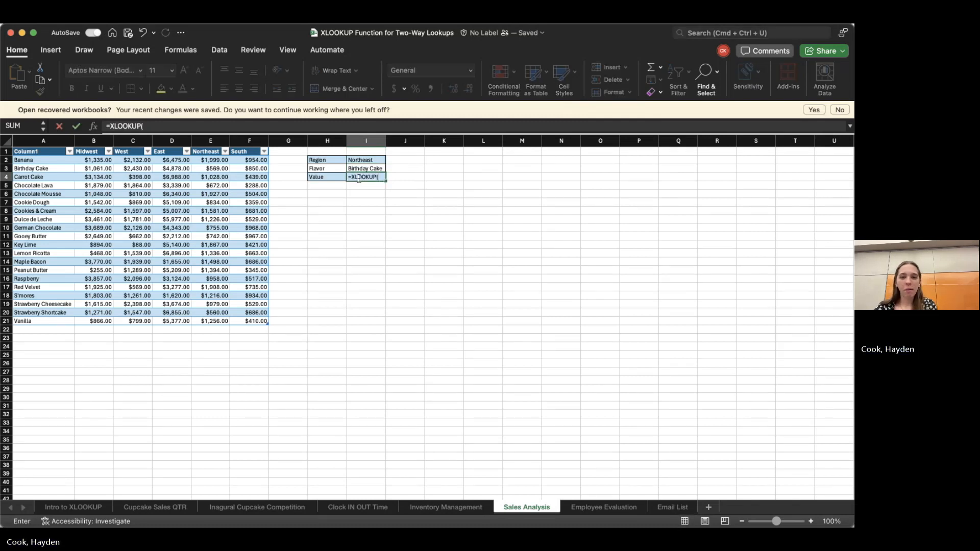
click(367, 158)
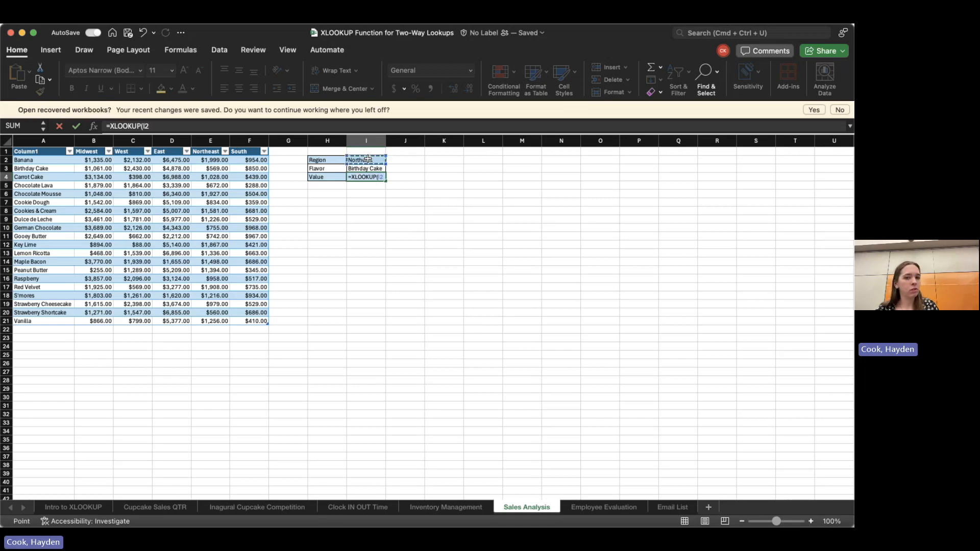
text(,)
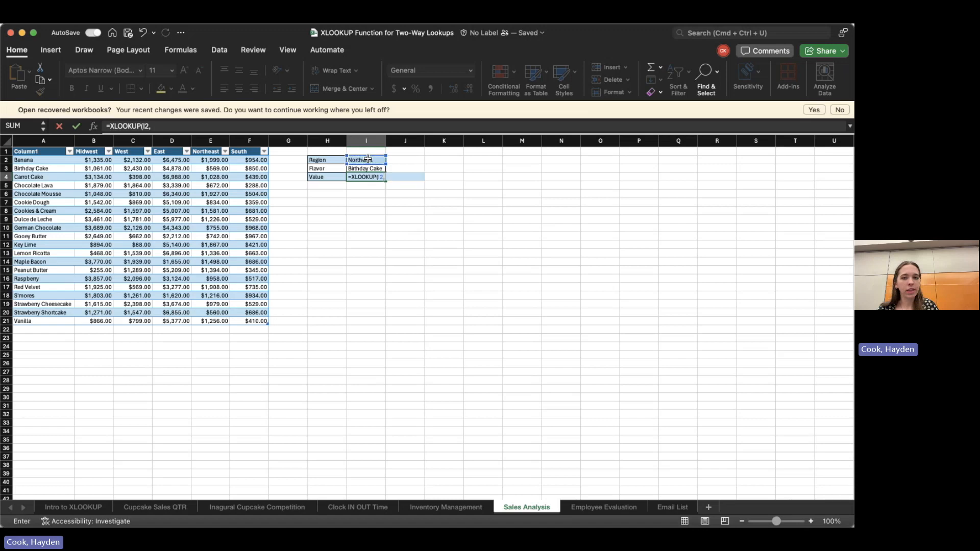
click(99, 151)
drag(99, 151, 237, 154)
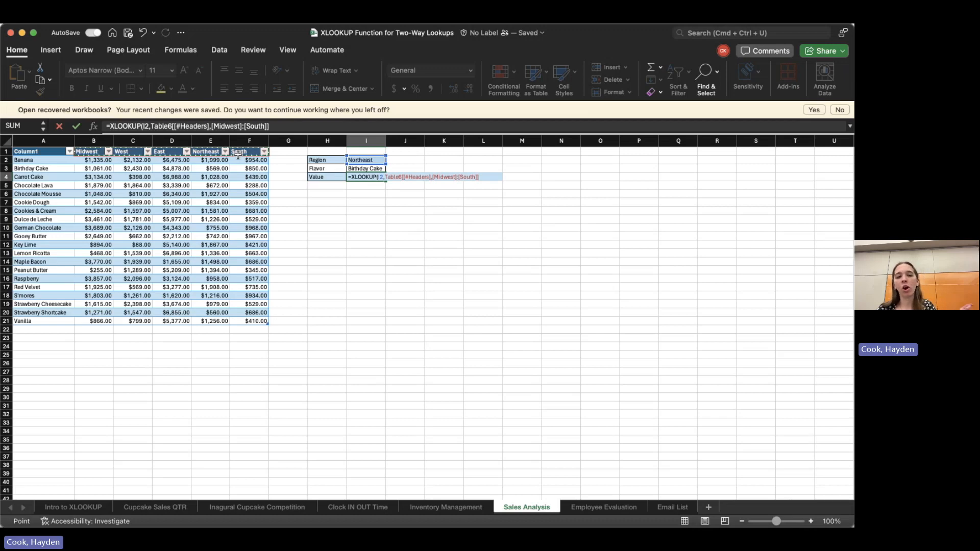
text(,)
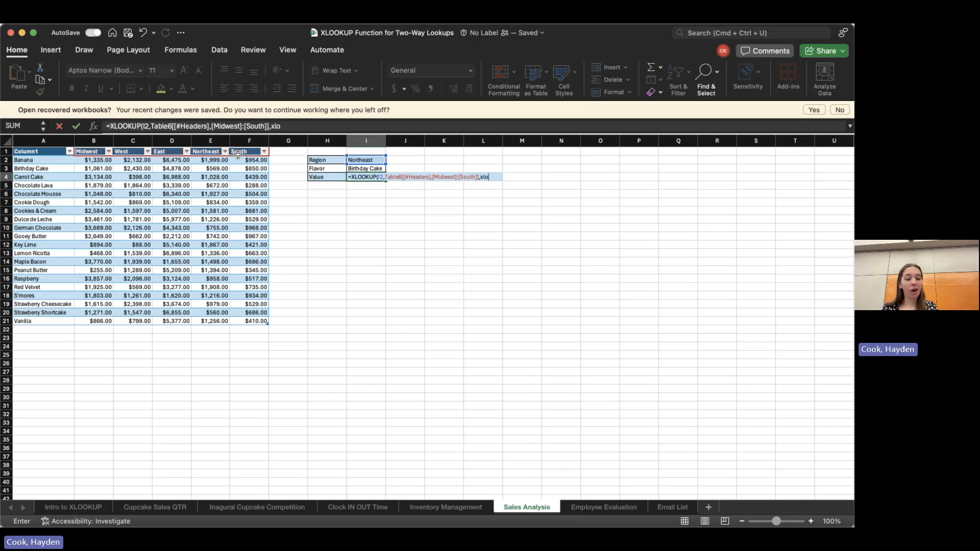
Step: Nest a second XLOOKUP as return array, with Flavor cell I3 as lookup value and the flavor names in Table6[Column1] as lookup array
text(xlo)
key(Tab)
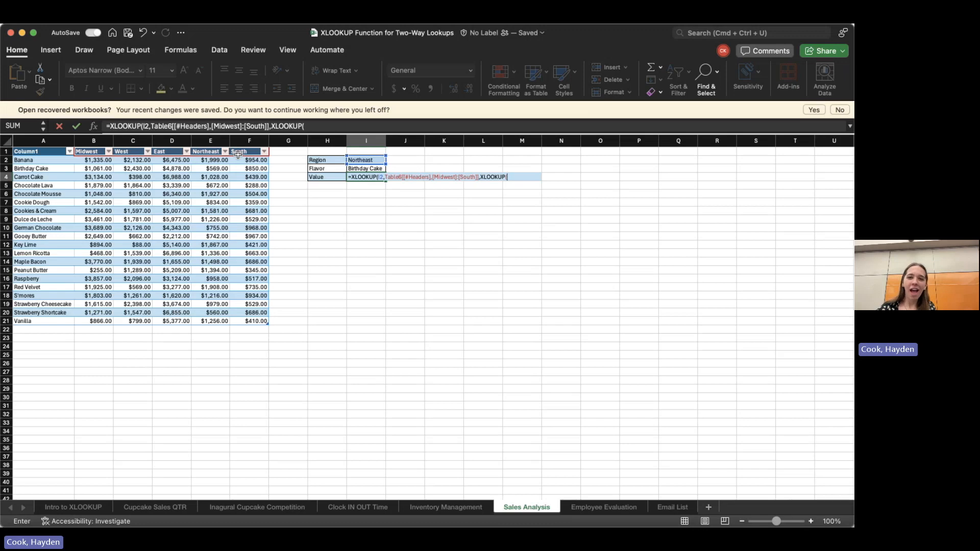
click(354, 169)
text(,)
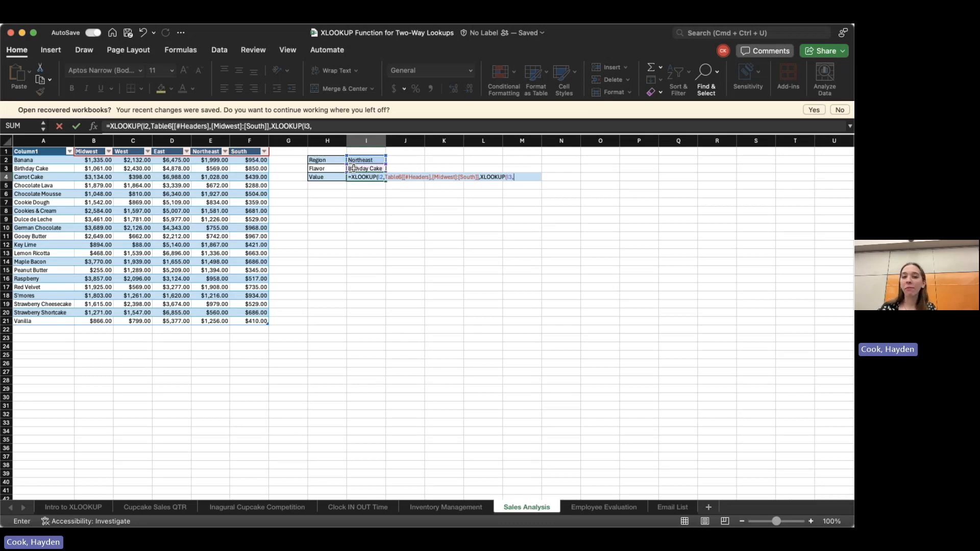
drag(38, 161, 45, 321)
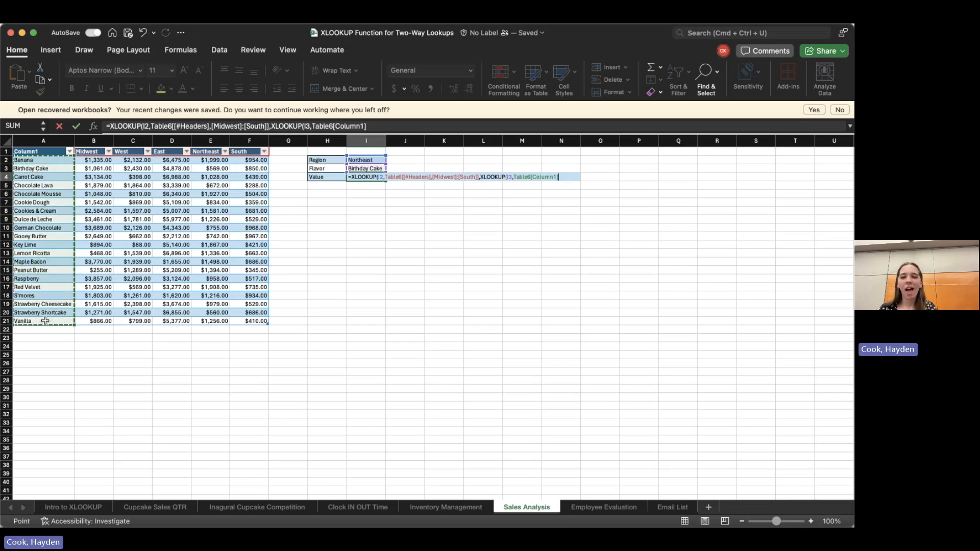
text(,)
Step: Use the sales amounts B2:F21 as the nested return array, enter the Value formula, and check it against the Northeast Birthday Cake cell
click(96, 169)
click(90, 160)
drag(90, 160, 248, 315)
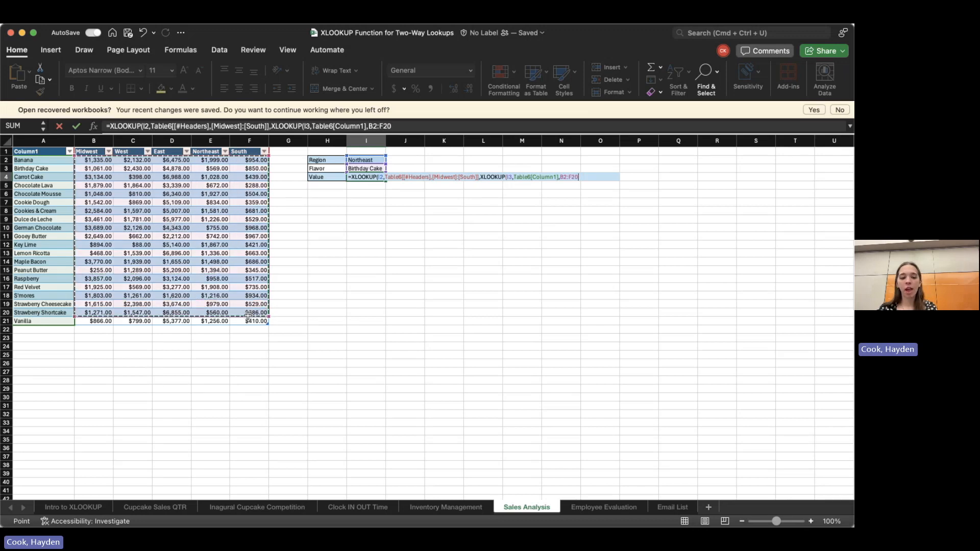
drag(248, 315, 248, 319)
text()))
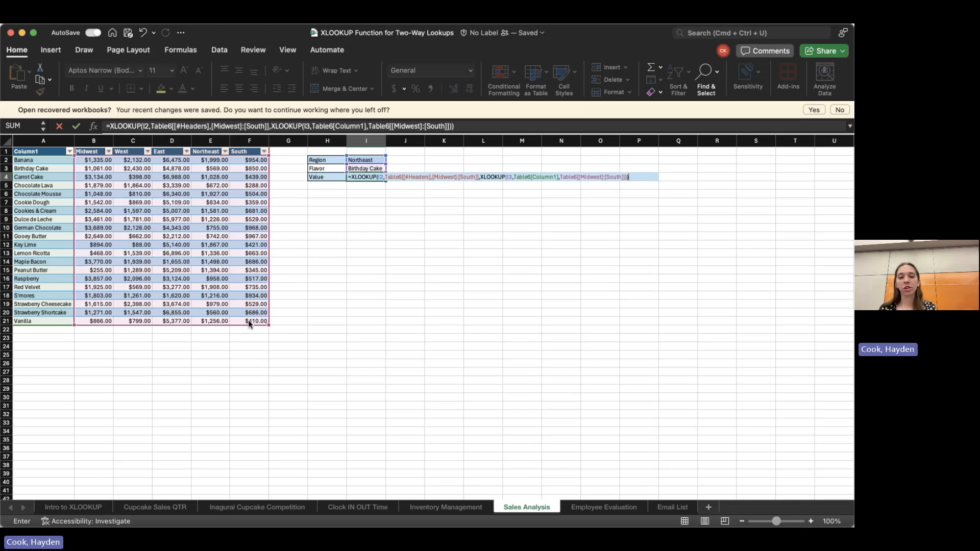
key(Return)
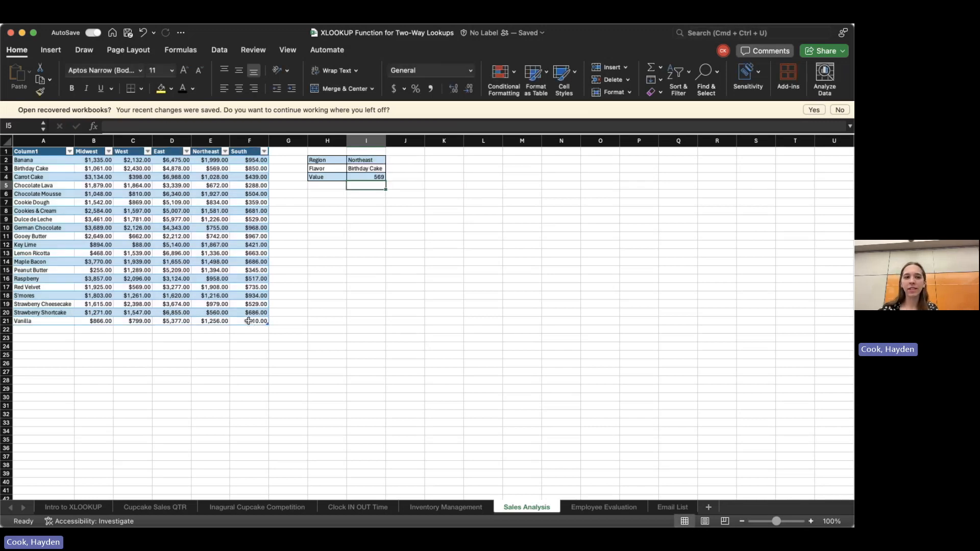
click(204, 152)
click(204, 167)
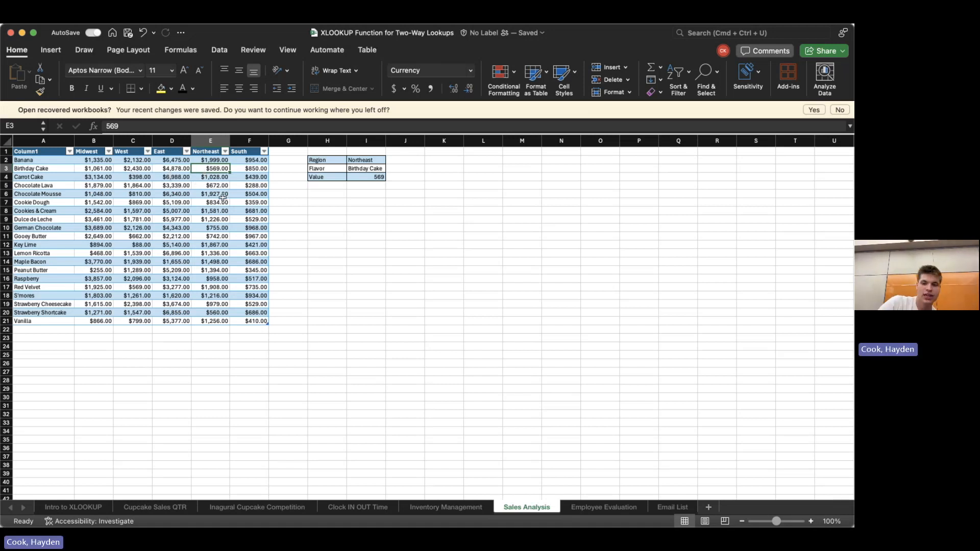
Step: On the Employee Evaluation sheet, choose Years Employed as the Eval. Category and the employee listed in A3 as the Employee
click(577, 509)
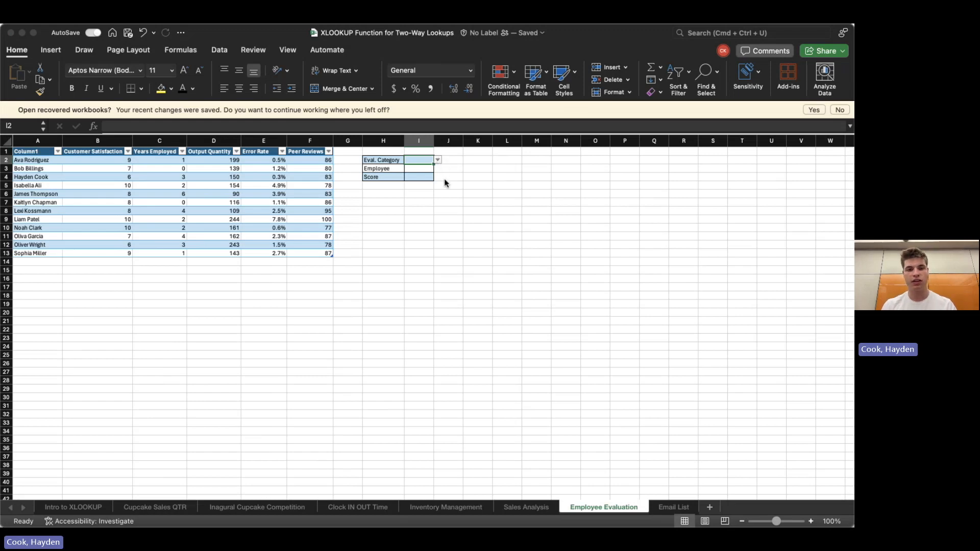
text(Years Employed)
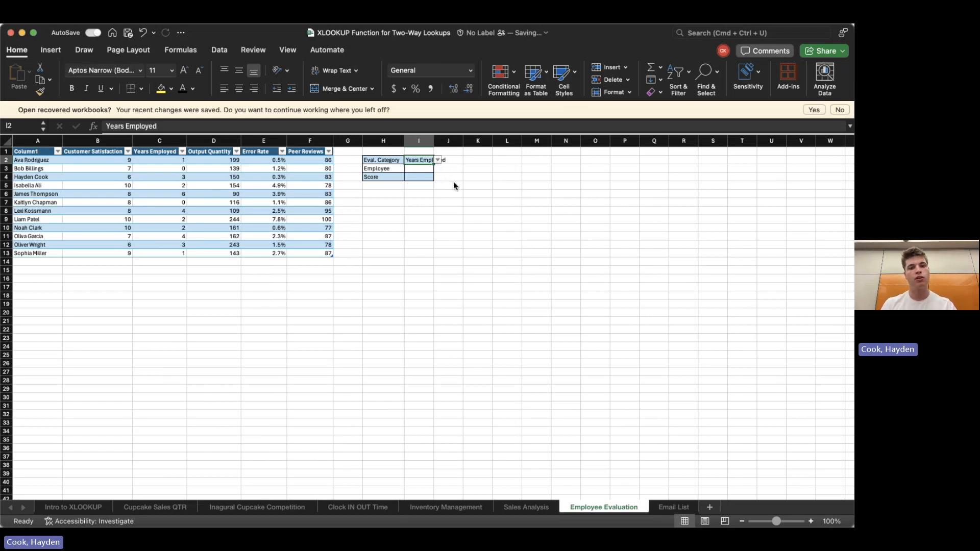
key(Return)
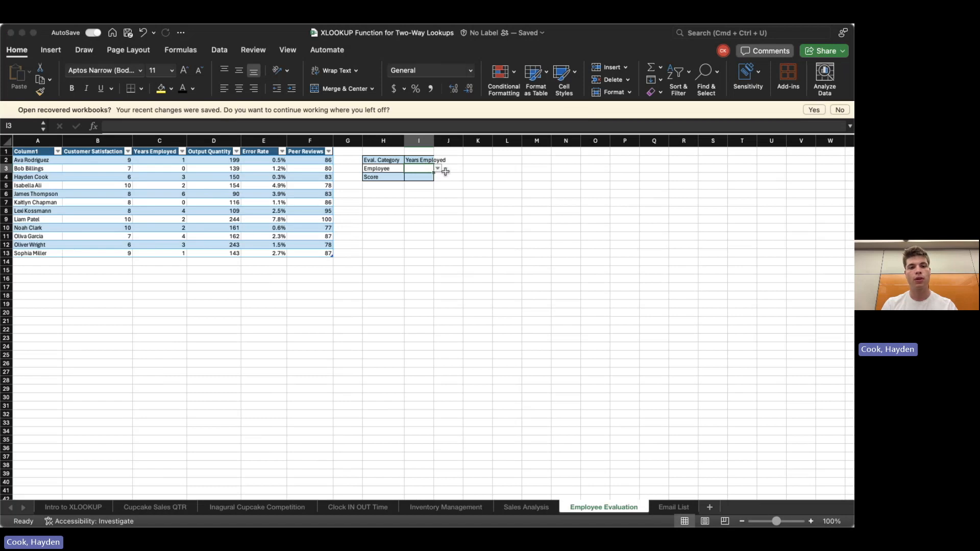
text(Bob Billings)
key(Return)
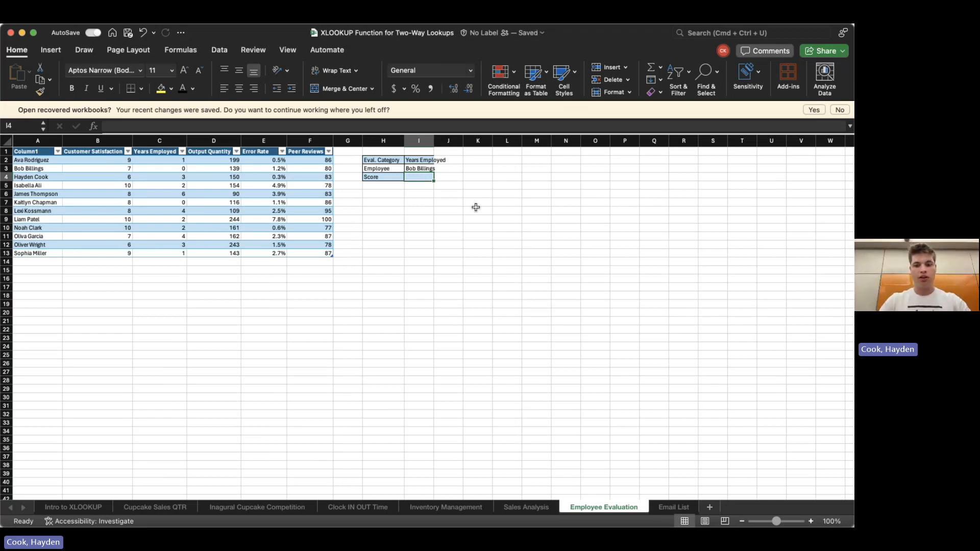
Step: Begin an XLOOKUP in Score cell I4 with Employee cell I3 as lookup value and the employee names in Table5[Column1] as lookup array
text(=xlook)
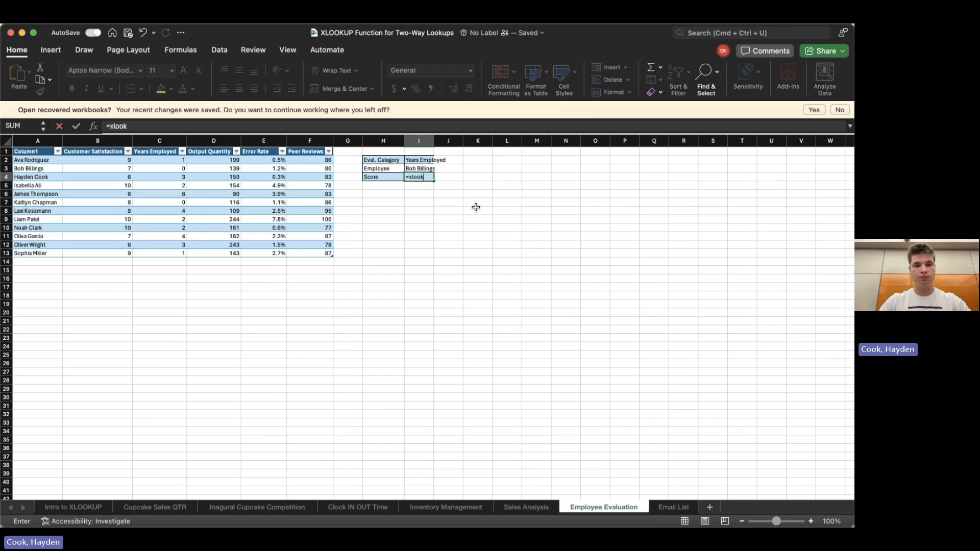
key(Tab)
click(421, 166)
text(,)
drag(39, 164, 38, 254)
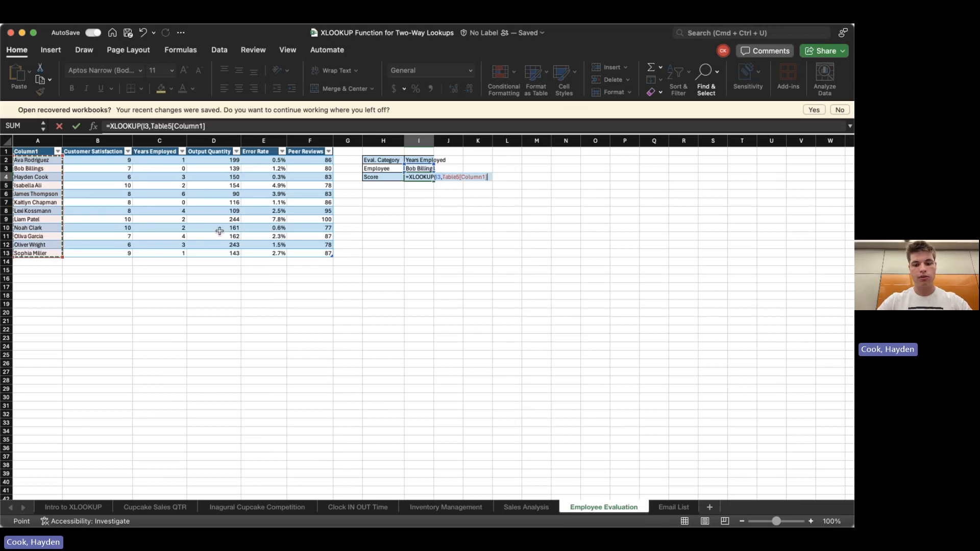
text(,)
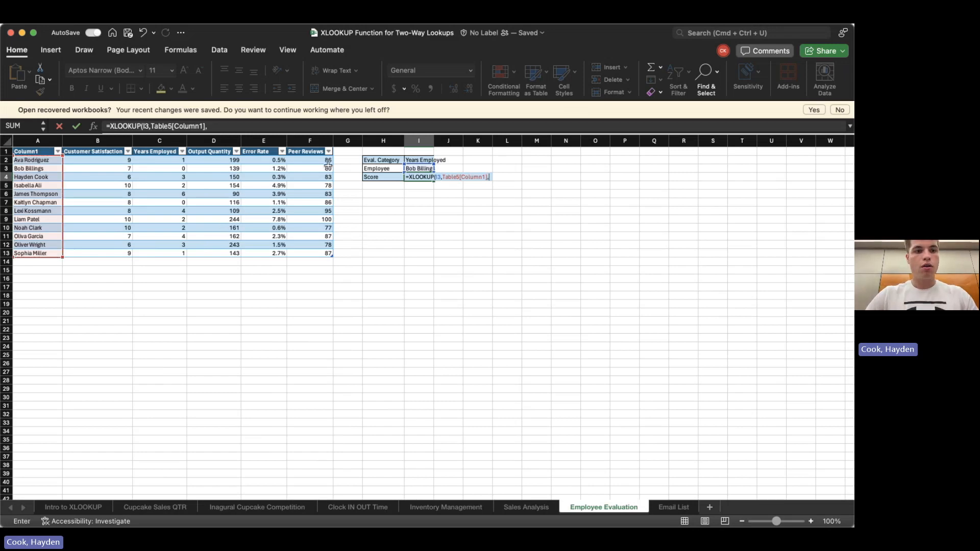
Step: Nest an XLOOKUP as return array, with Eval. Category cell I2 as lookup value and the Customer Satisfaction to Peer Reviews headers as lookup array
text(xloo)
key(Tab)
click(420, 160)
text(,)
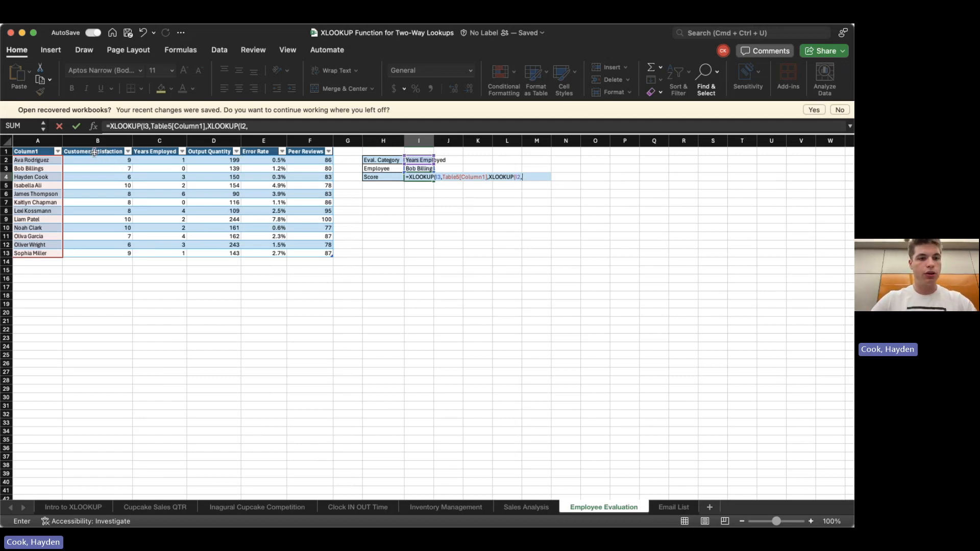
drag(95, 152, 308, 154)
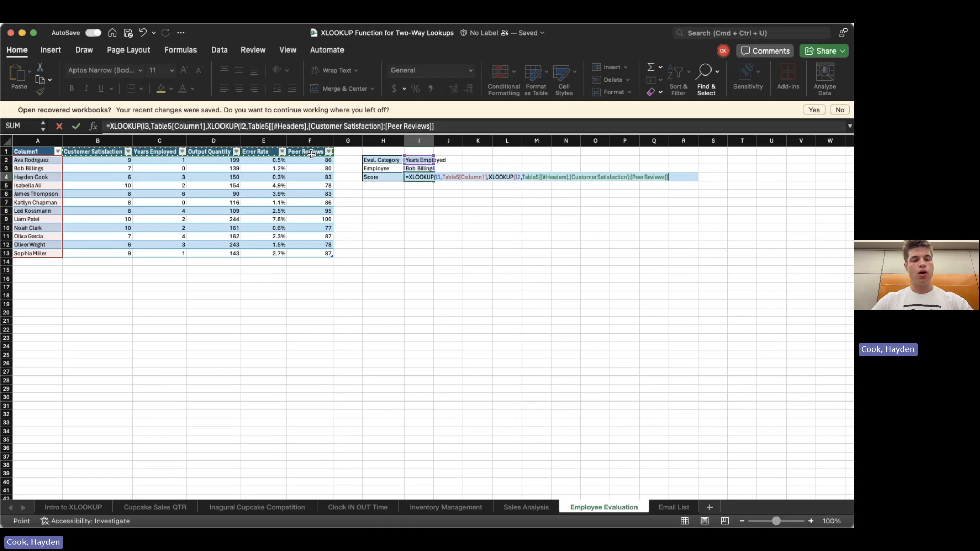
text(,)
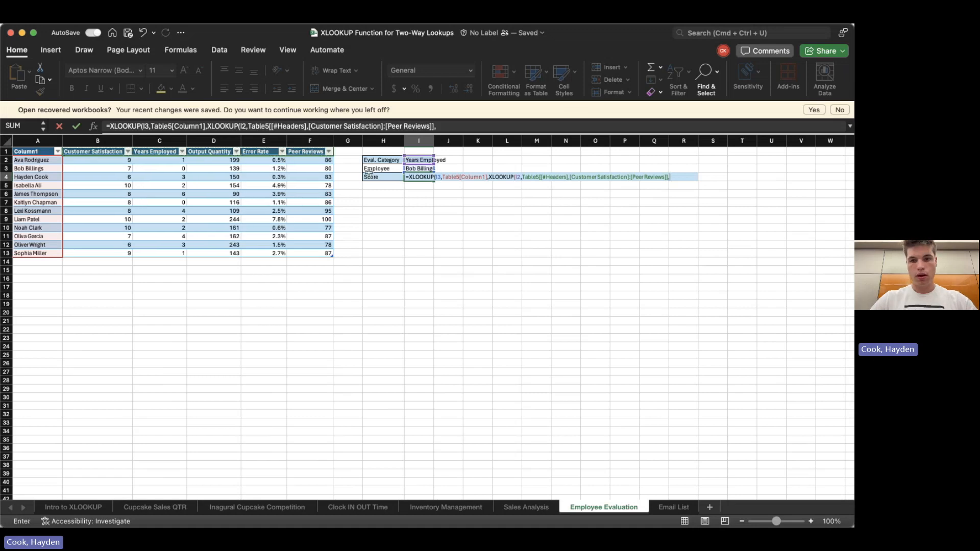
Step: Use the evaluation figures B2:F13 as the nested return array, enter the Score formula, and check it against Years Employed cell C3
drag(95, 159, 306, 251)
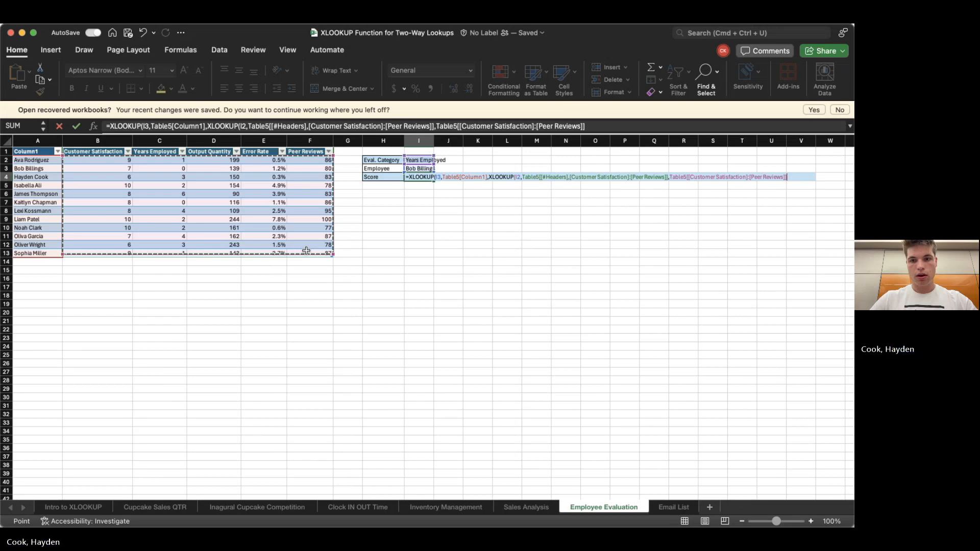
text()))
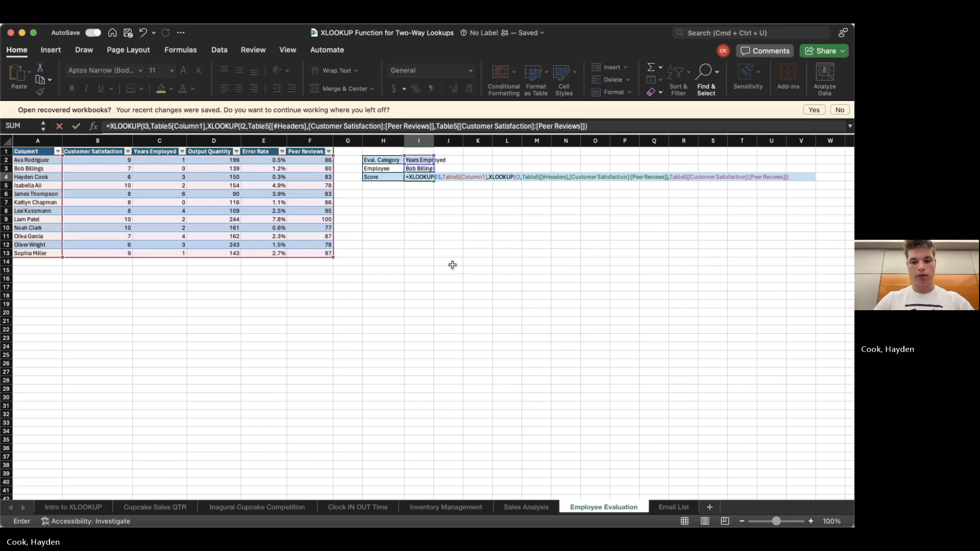
key(Return)
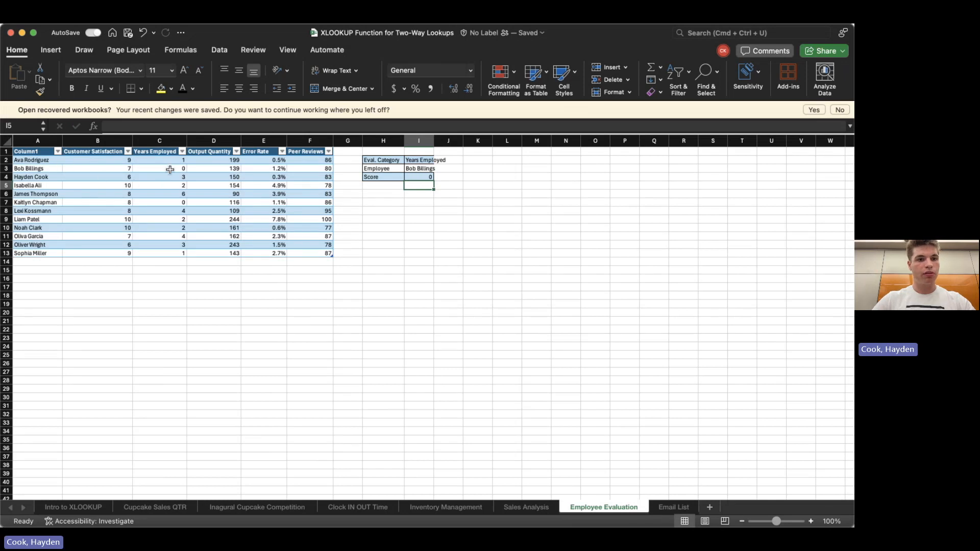
click(170, 169)
click(201, 169)
click(172, 170)
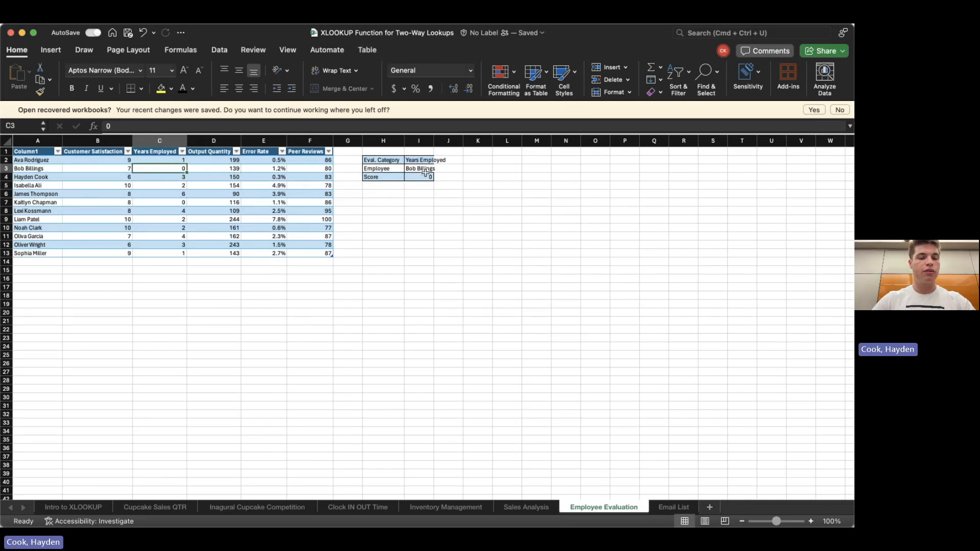
Step: Test the Score lookup with the employee listed in A7 and Error Rate as the Eval. Category
click(406, 172)
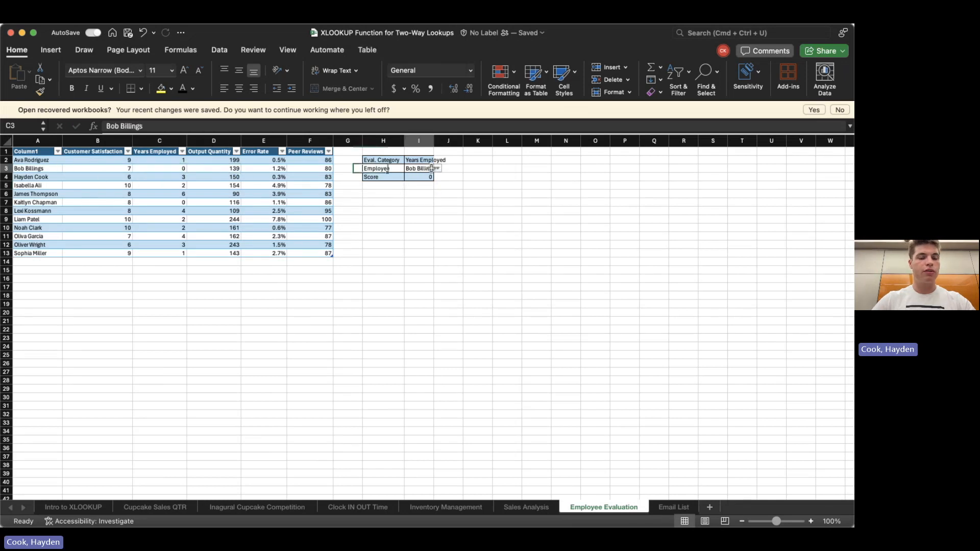
click(446, 236)
click(419, 160)
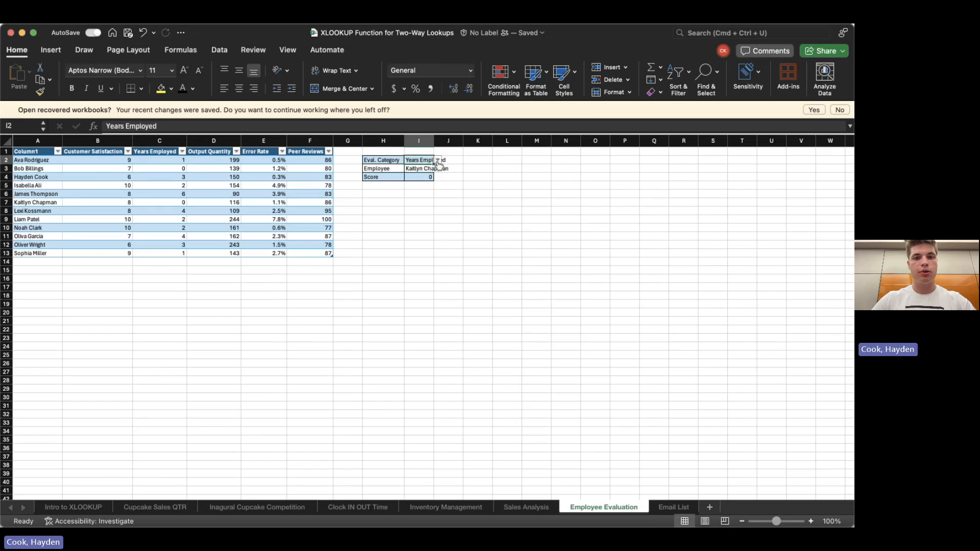
click(456, 203)
click(424, 186)
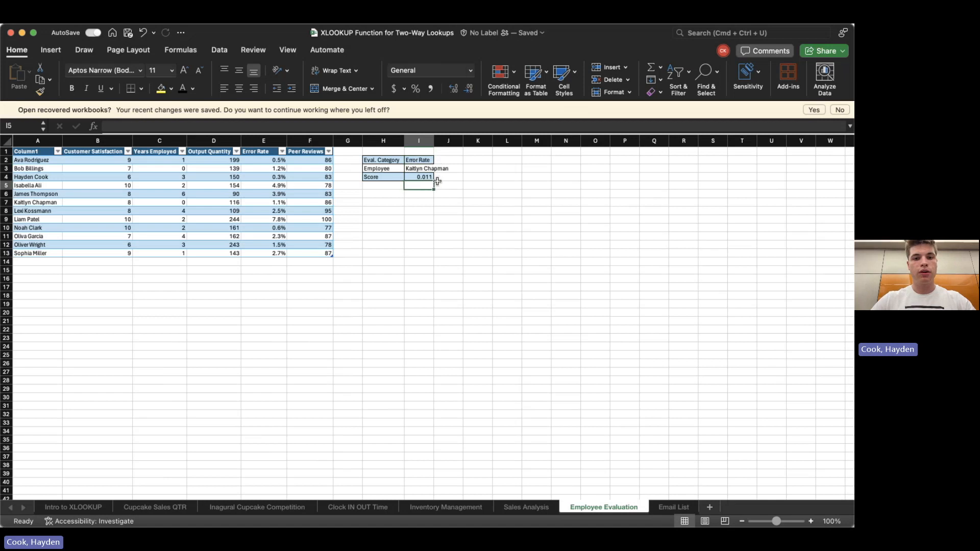
Step: Switch the lookup to the employee listed in A10 and the Peer Reviews category, and review the formula in the Score cell
click(427, 169)
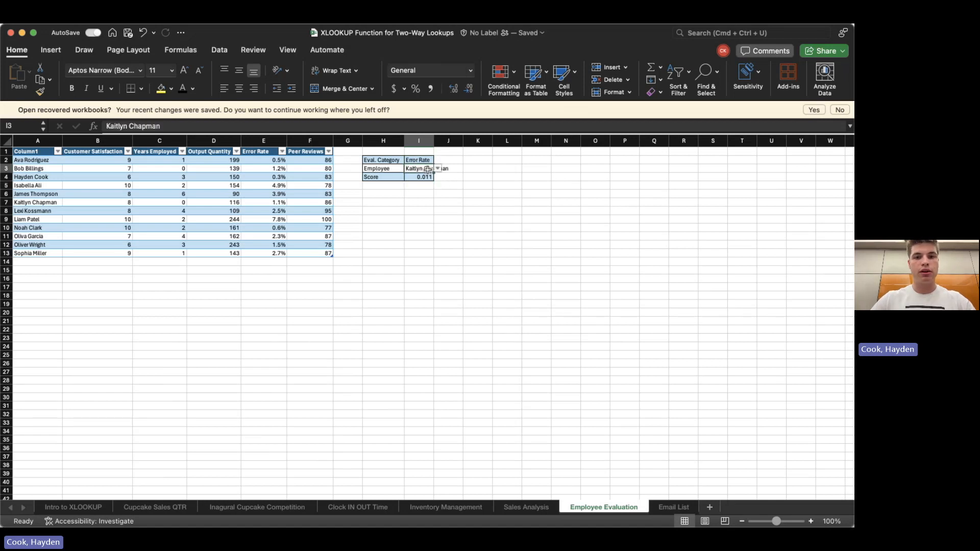
click(448, 263)
click(430, 162)
click(438, 160)
click(443, 213)
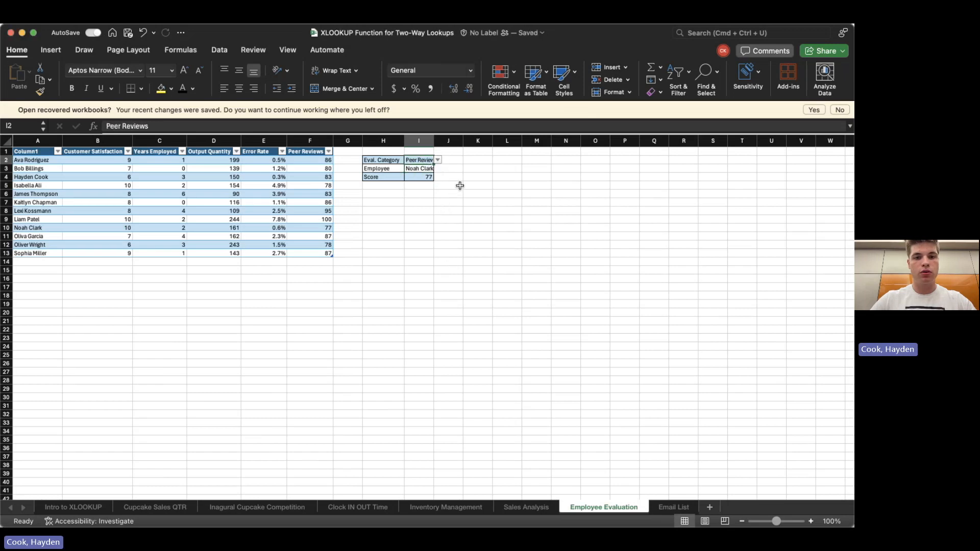
click(428, 177)
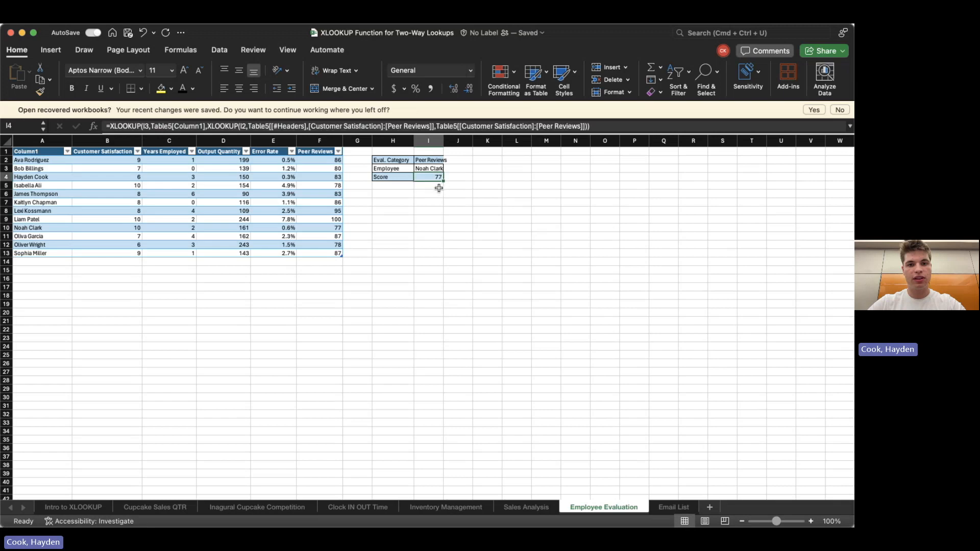
click(438, 188)
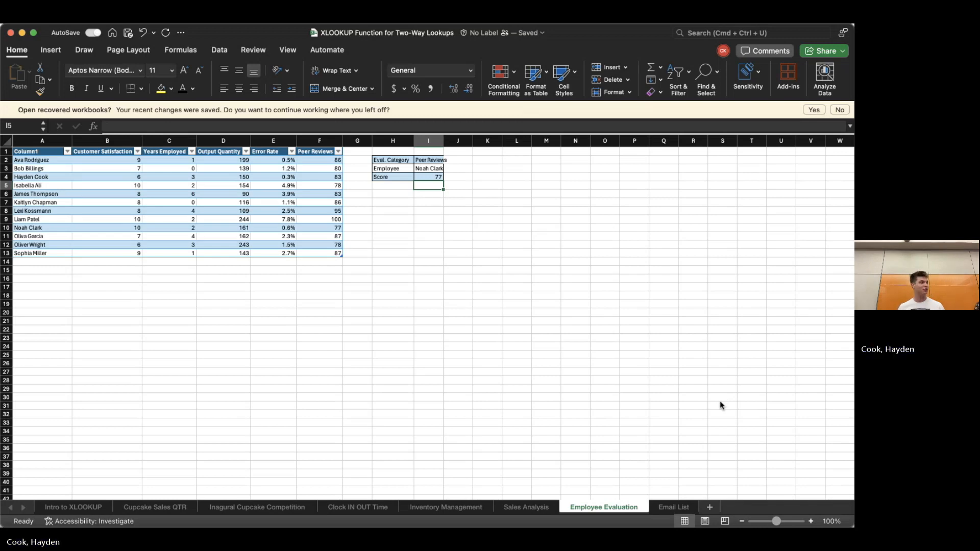
Step: Open the Email List sheet and examine how employee names, ID numbers and email addresses relate across the tables
click(669, 507)
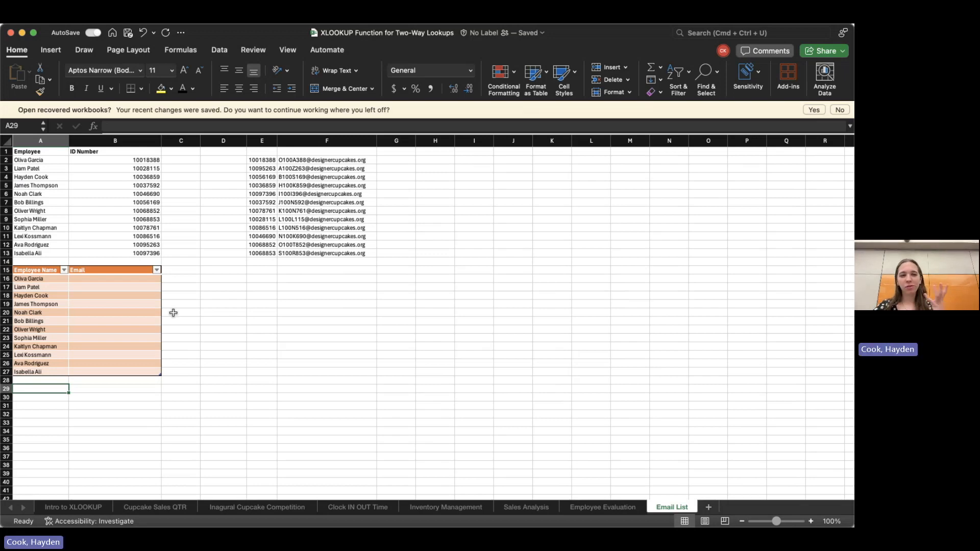
click(105, 278)
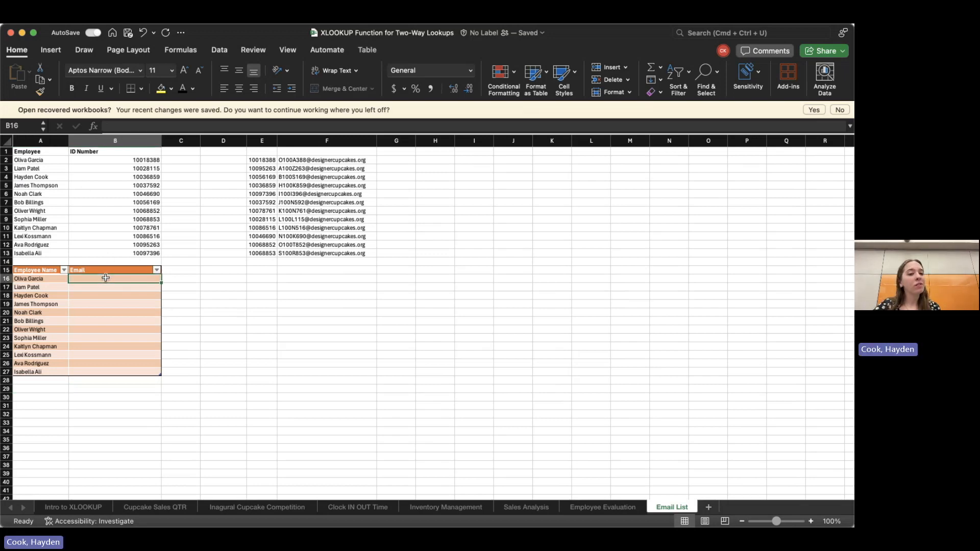
click(49, 280)
click(85, 277)
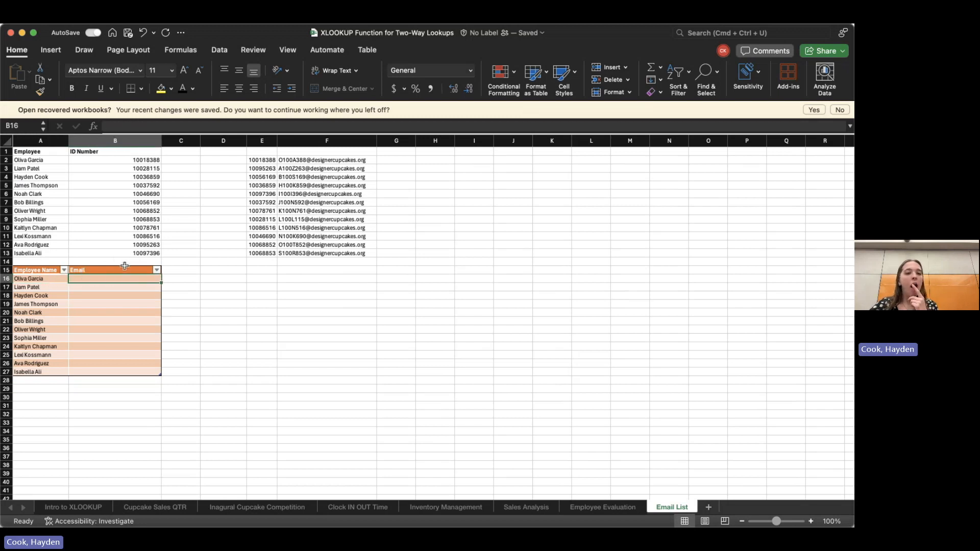
click(53, 226)
click(128, 184)
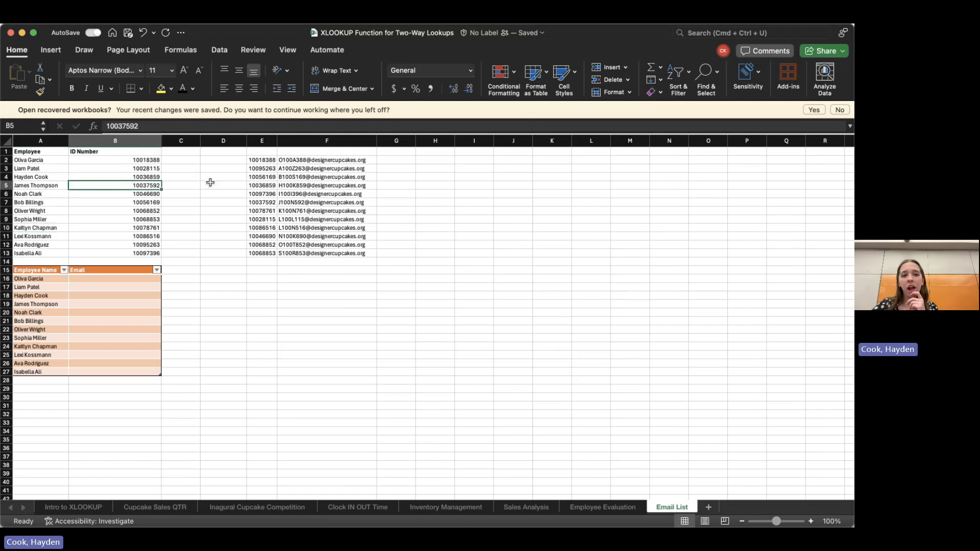
click(242, 187)
click(345, 185)
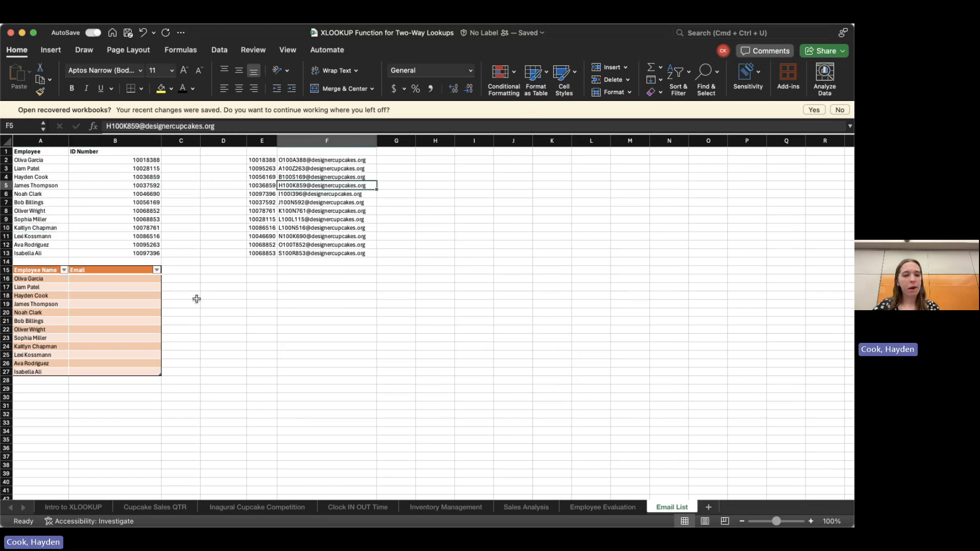
Step: Start an XLOOKUP in B16 with a nested XLOOKUP as lookup value, finding the row's Employee Name in A2:A13 and returning B2:B13
click(137, 280)
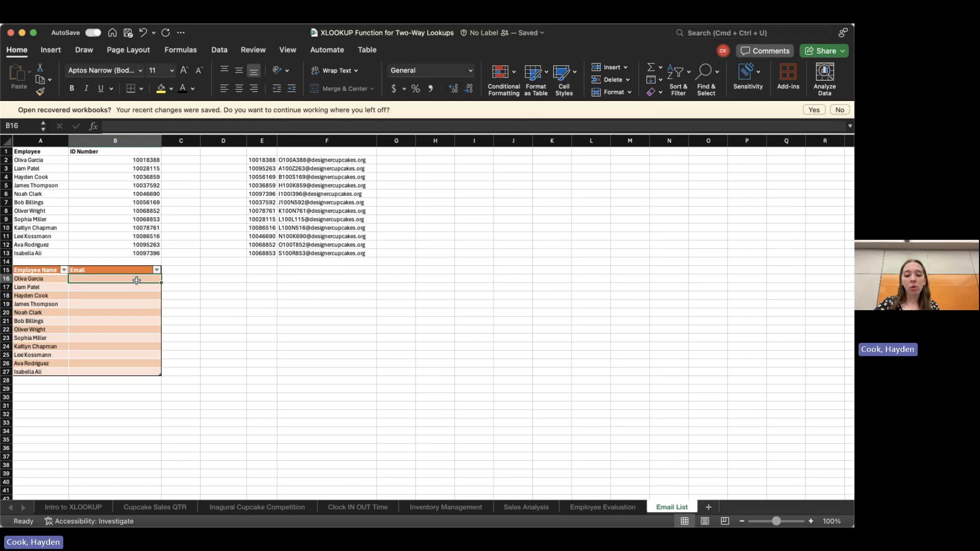
text(=x)
key(Tab)
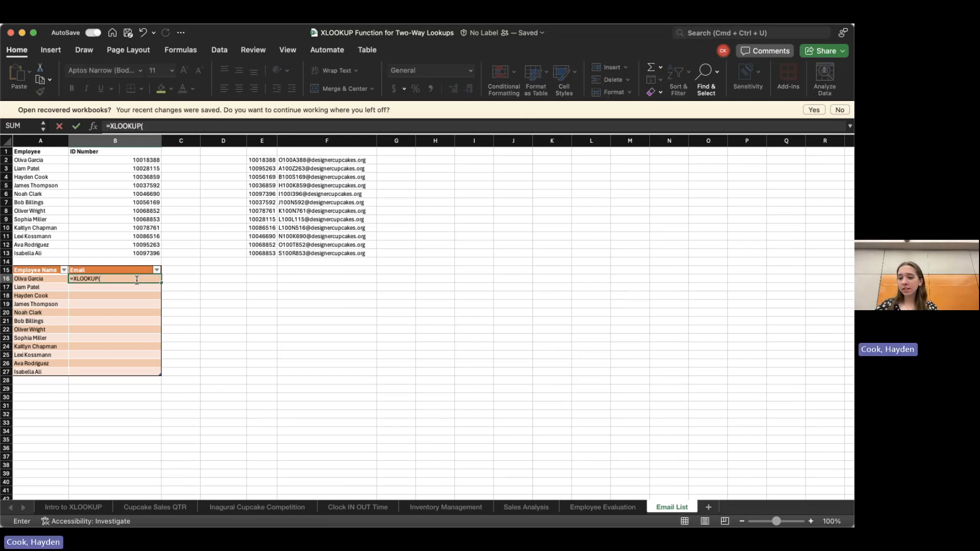
text(xl)
key(Tab)
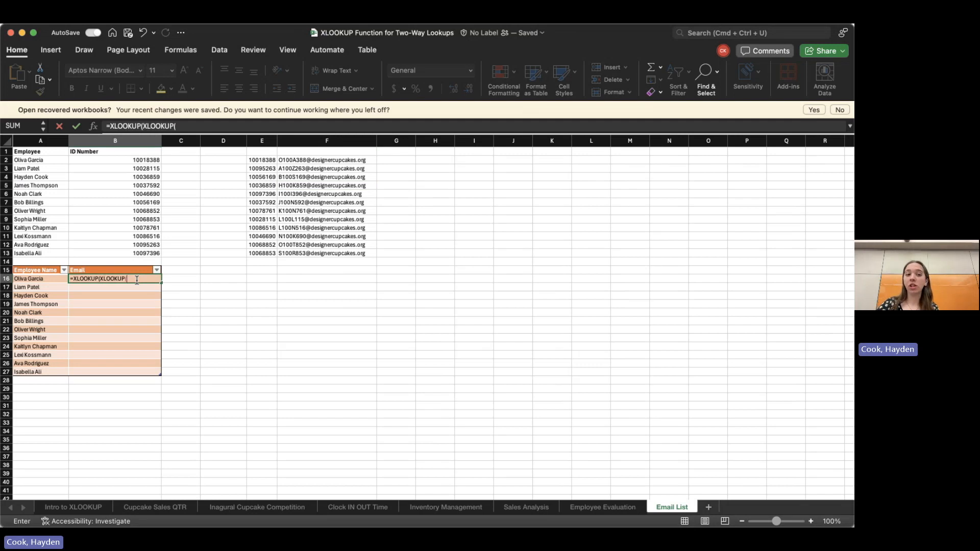
click(52, 280)
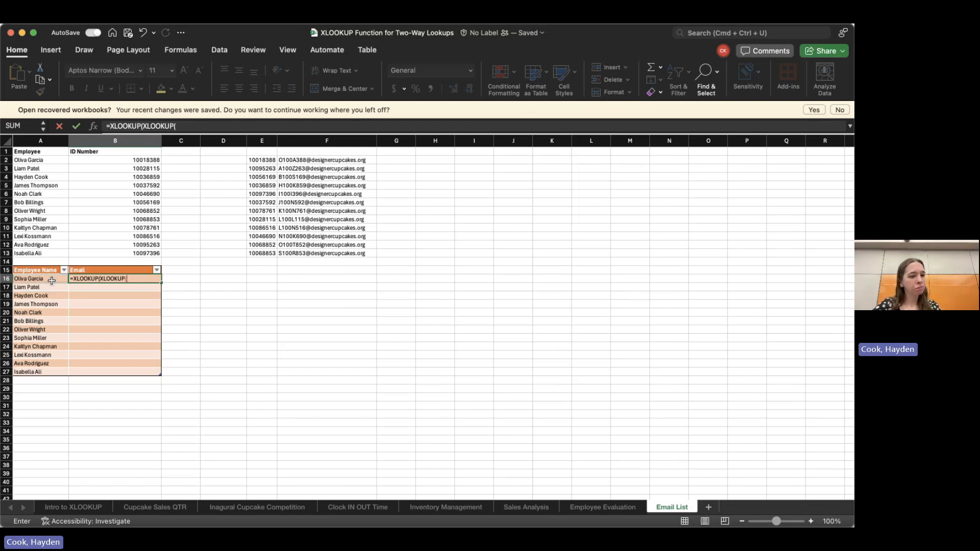
text(,)
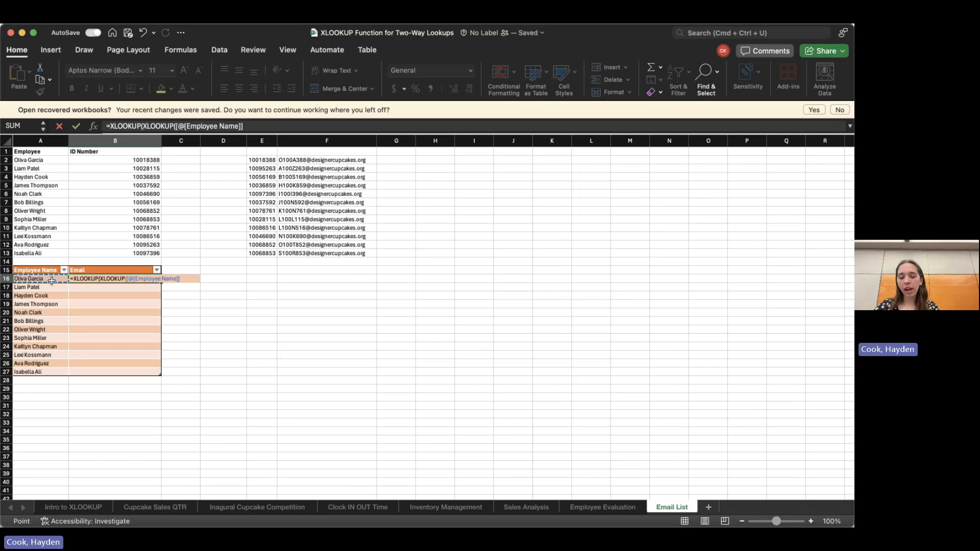
drag(46, 163, 48, 251)
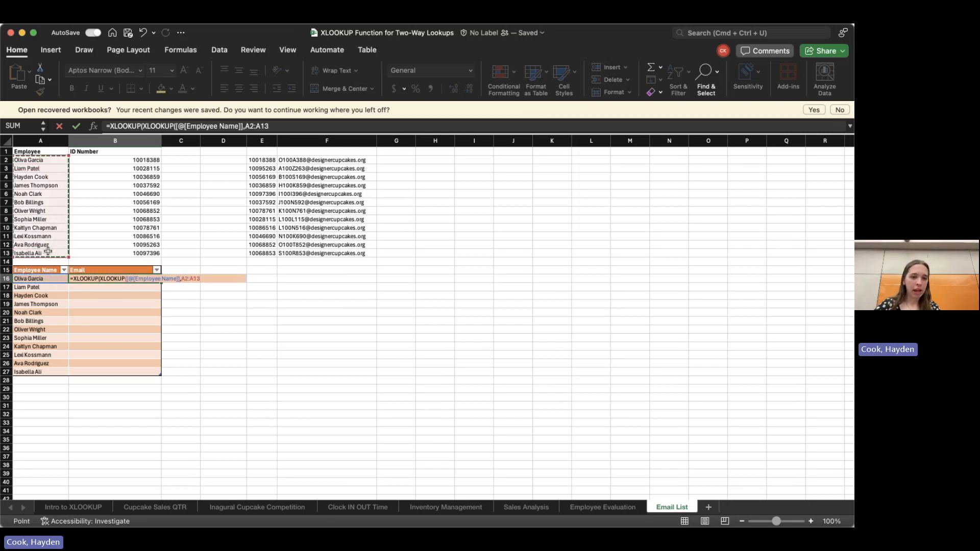
text(,)
drag(113, 160, 122, 252)
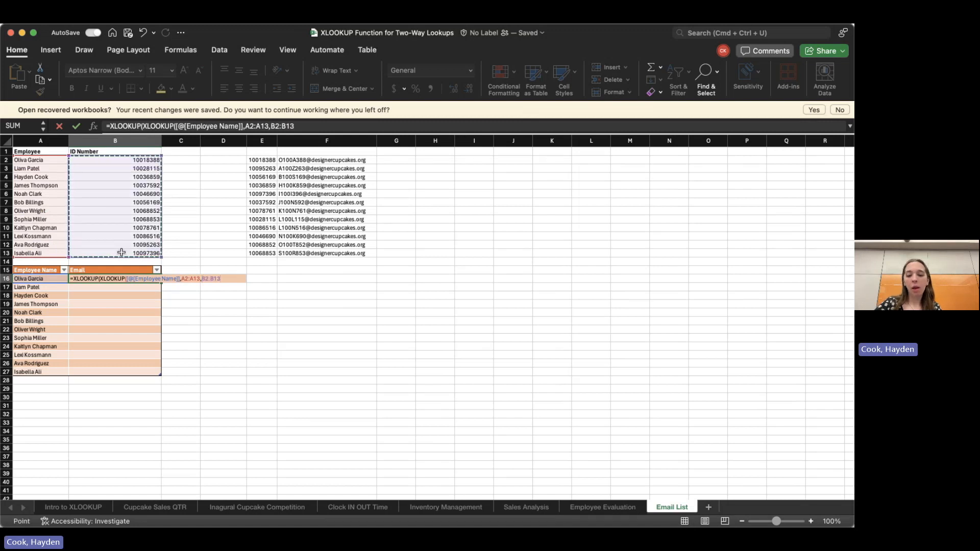
text())
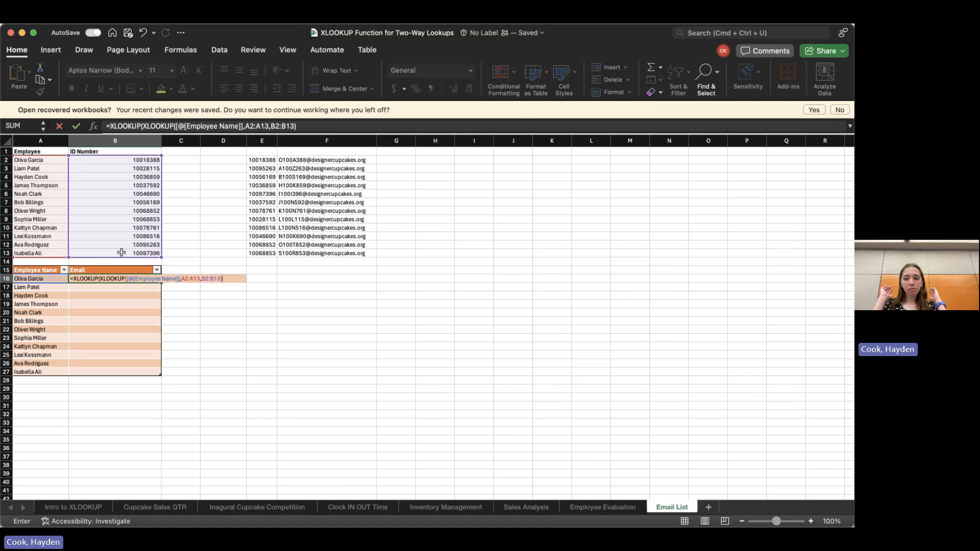
Step: Complete the outer XLOOKUP with lookup array E2:E13 and return array F2:F13, and enter the Email formula
text(,)
drag(252, 162, 257, 253)
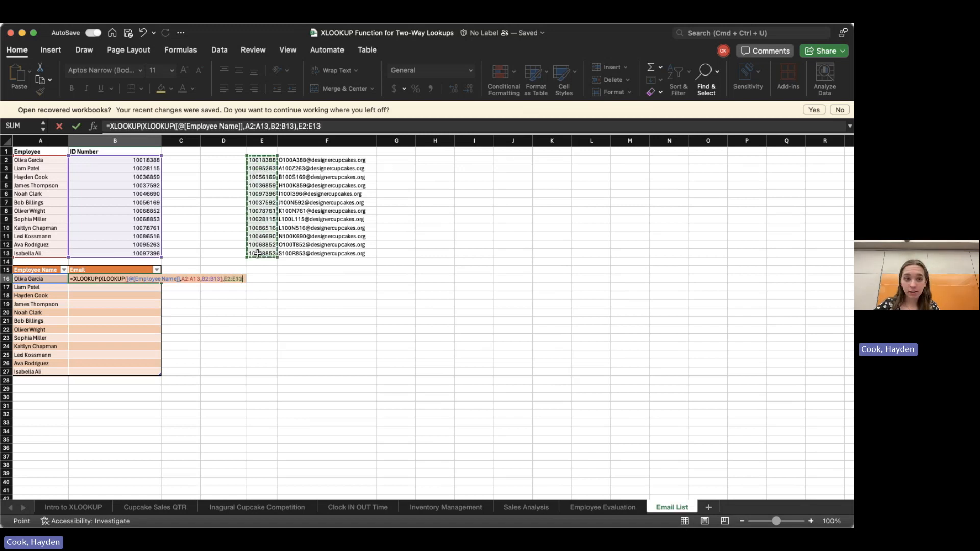
text(,)
drag(352, 159, 356, 251)
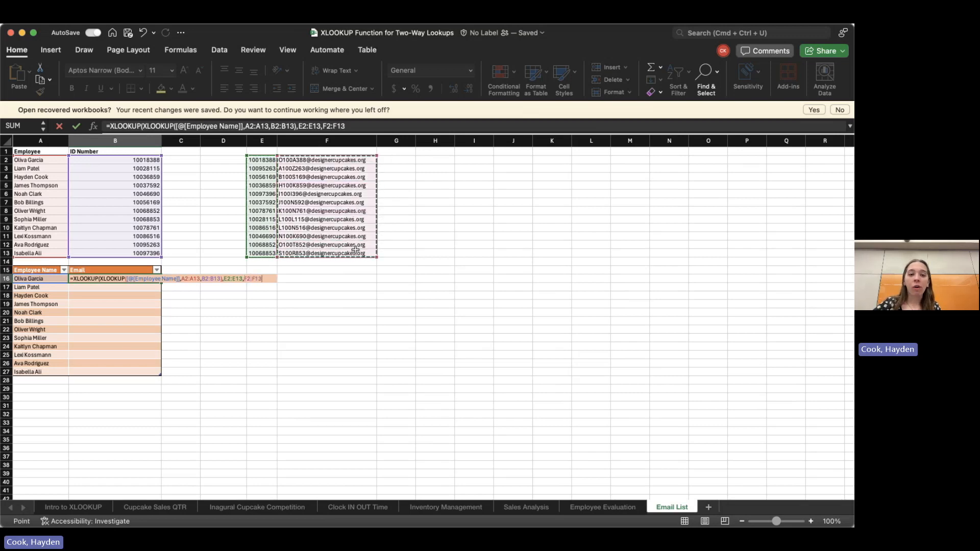
key(Return)
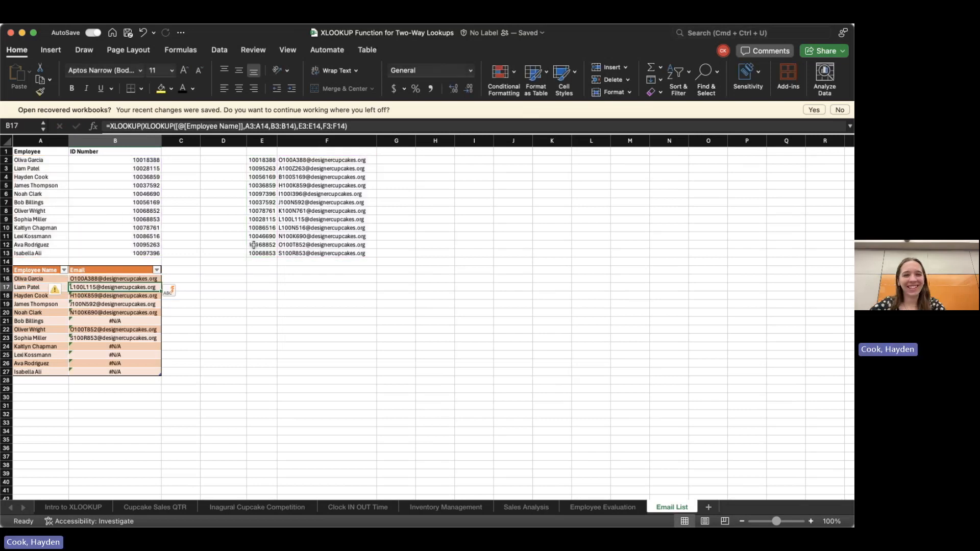
Step: Edit the B16 formula to make the employee lookup range absolute as $A$2:$A$13
double_click(135, 279)
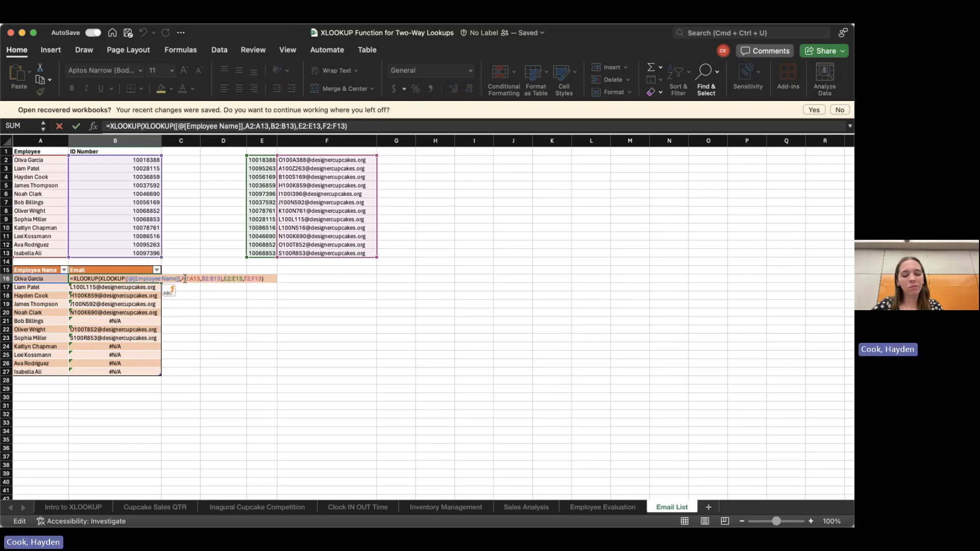
key(F4)
key(F4)
key(F4)
key(Right)
key(Right)
key(F4)
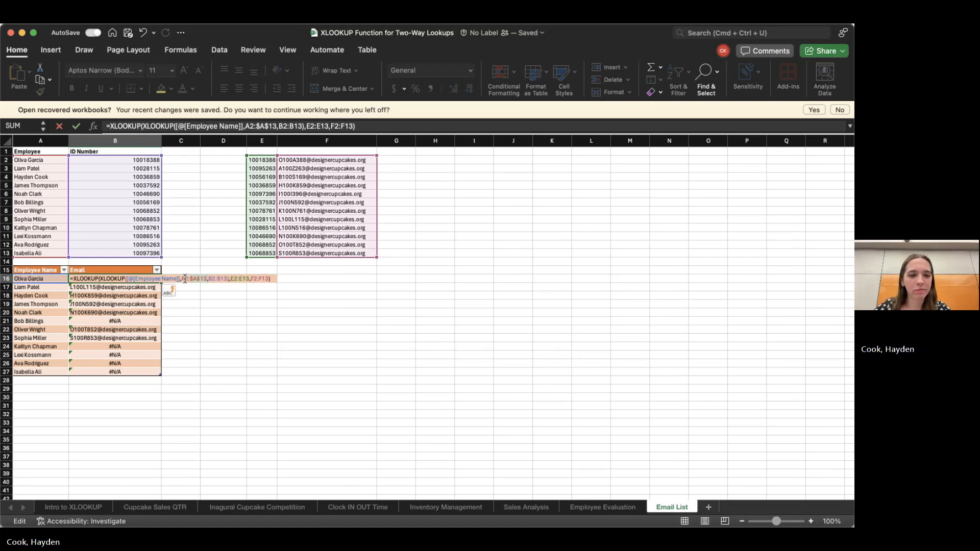
click(185, 278)
key(F4)
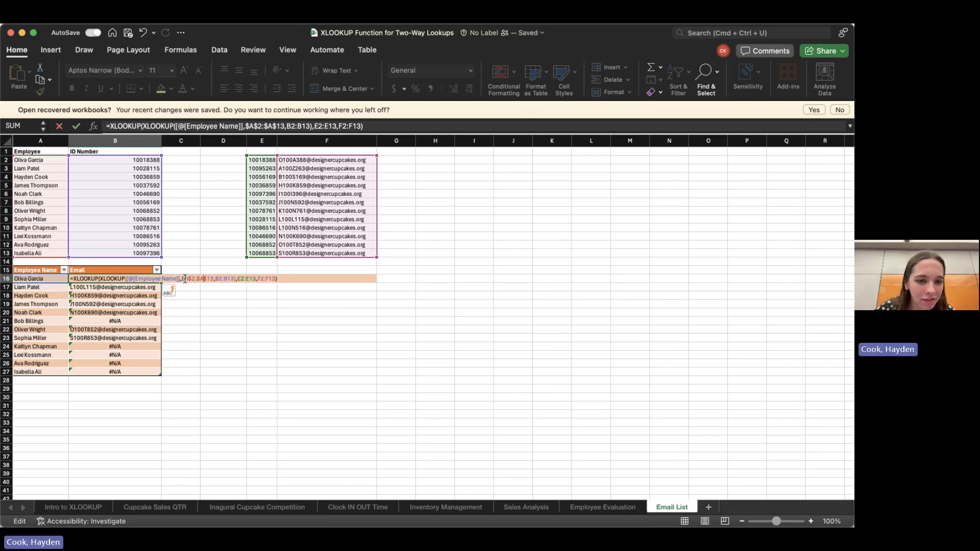
Step: Make the ID Number return range in the nested XLOOKUP absolute as $B$2:$B$13
key(F4)
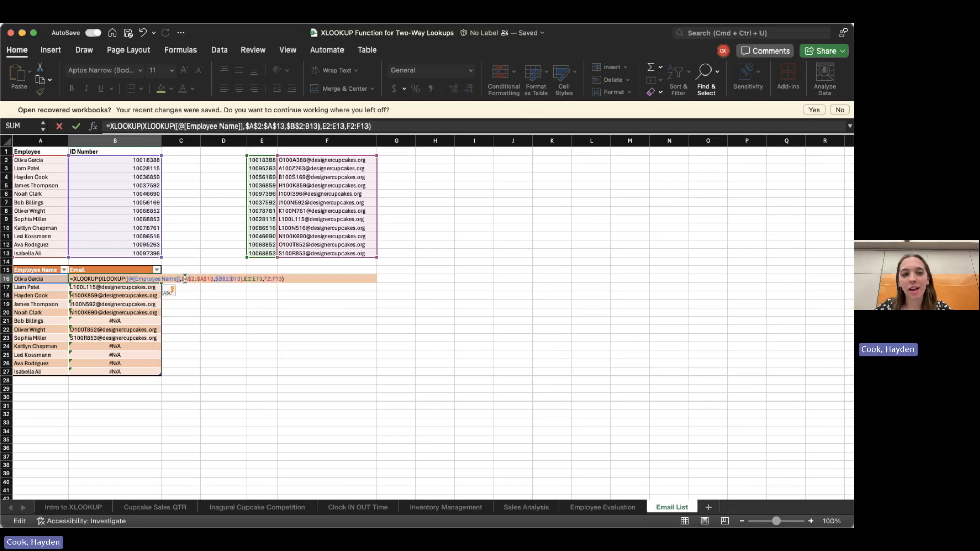
key(Right)
key(Right)
key(Right)
text(t)
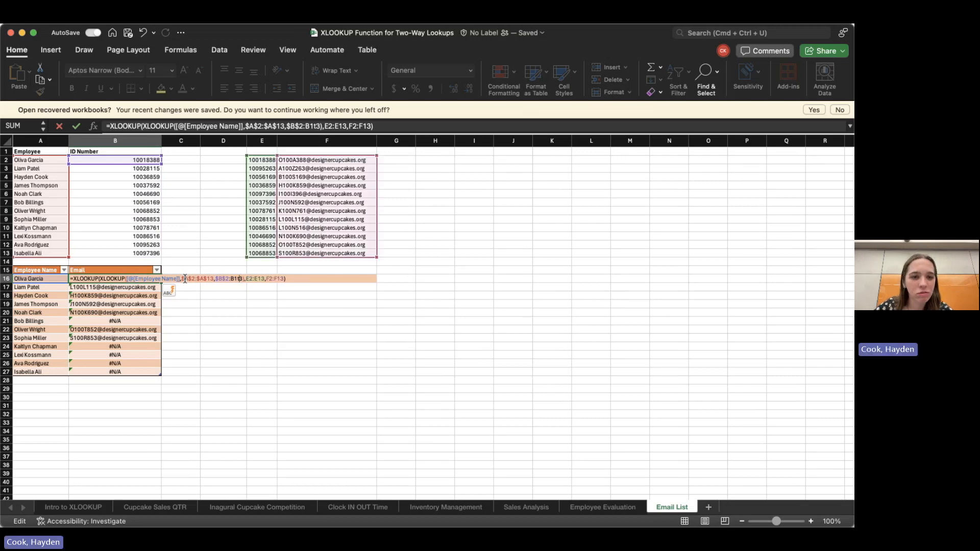
key(BackSpace)
key(F4)
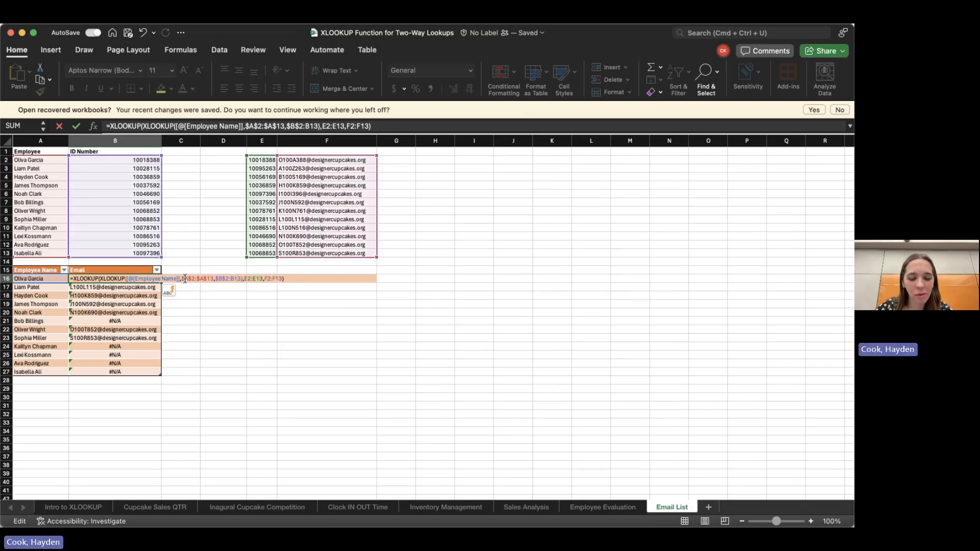
Step: Lock the outer XLOOKUP ranges as $E$2:$E$13 and $F$2:$F$13, and enter the corrected Email formula
key(F4)
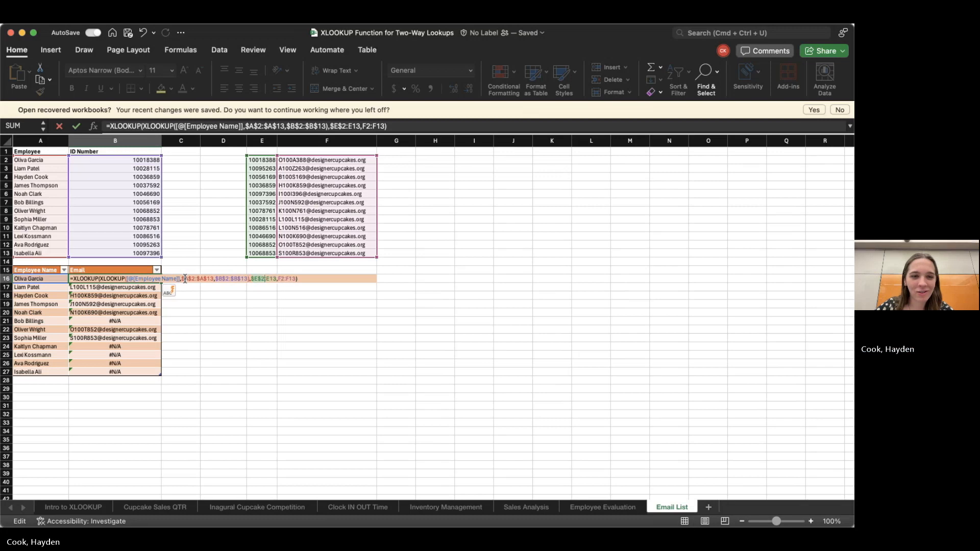
key(F4)
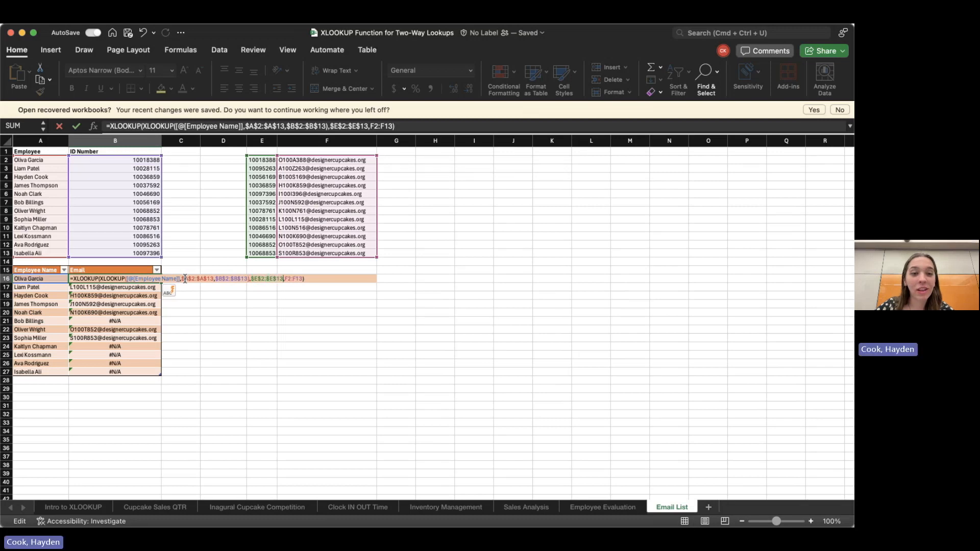
key(F4)
key(F4)
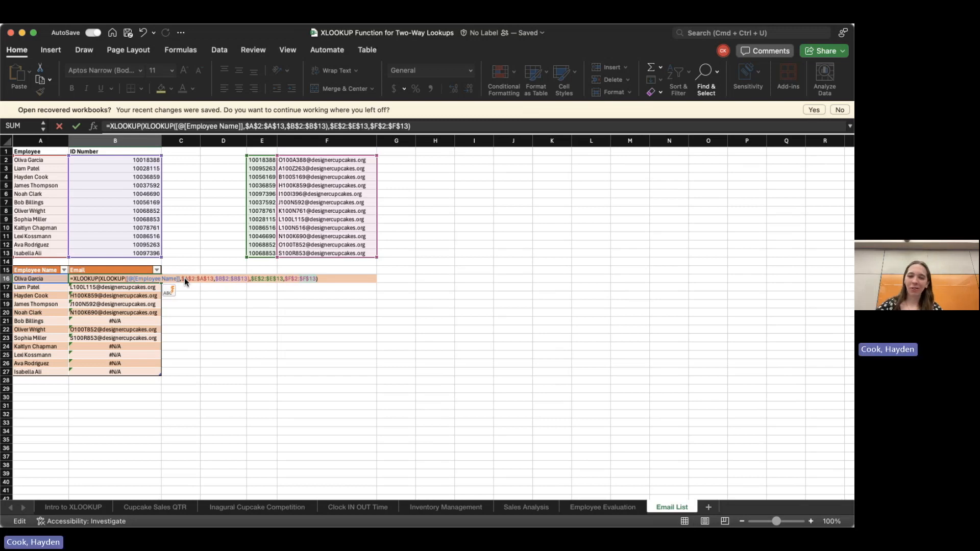
key(Return)
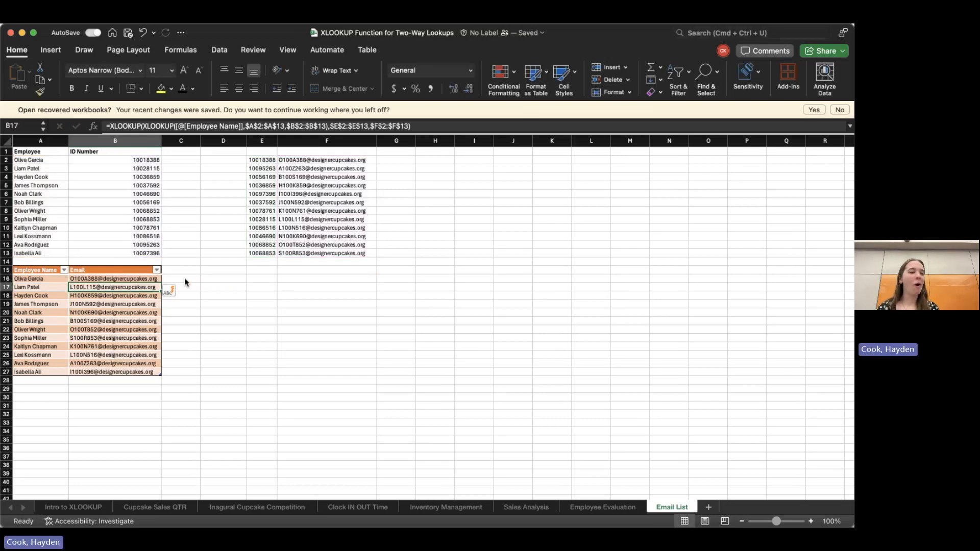